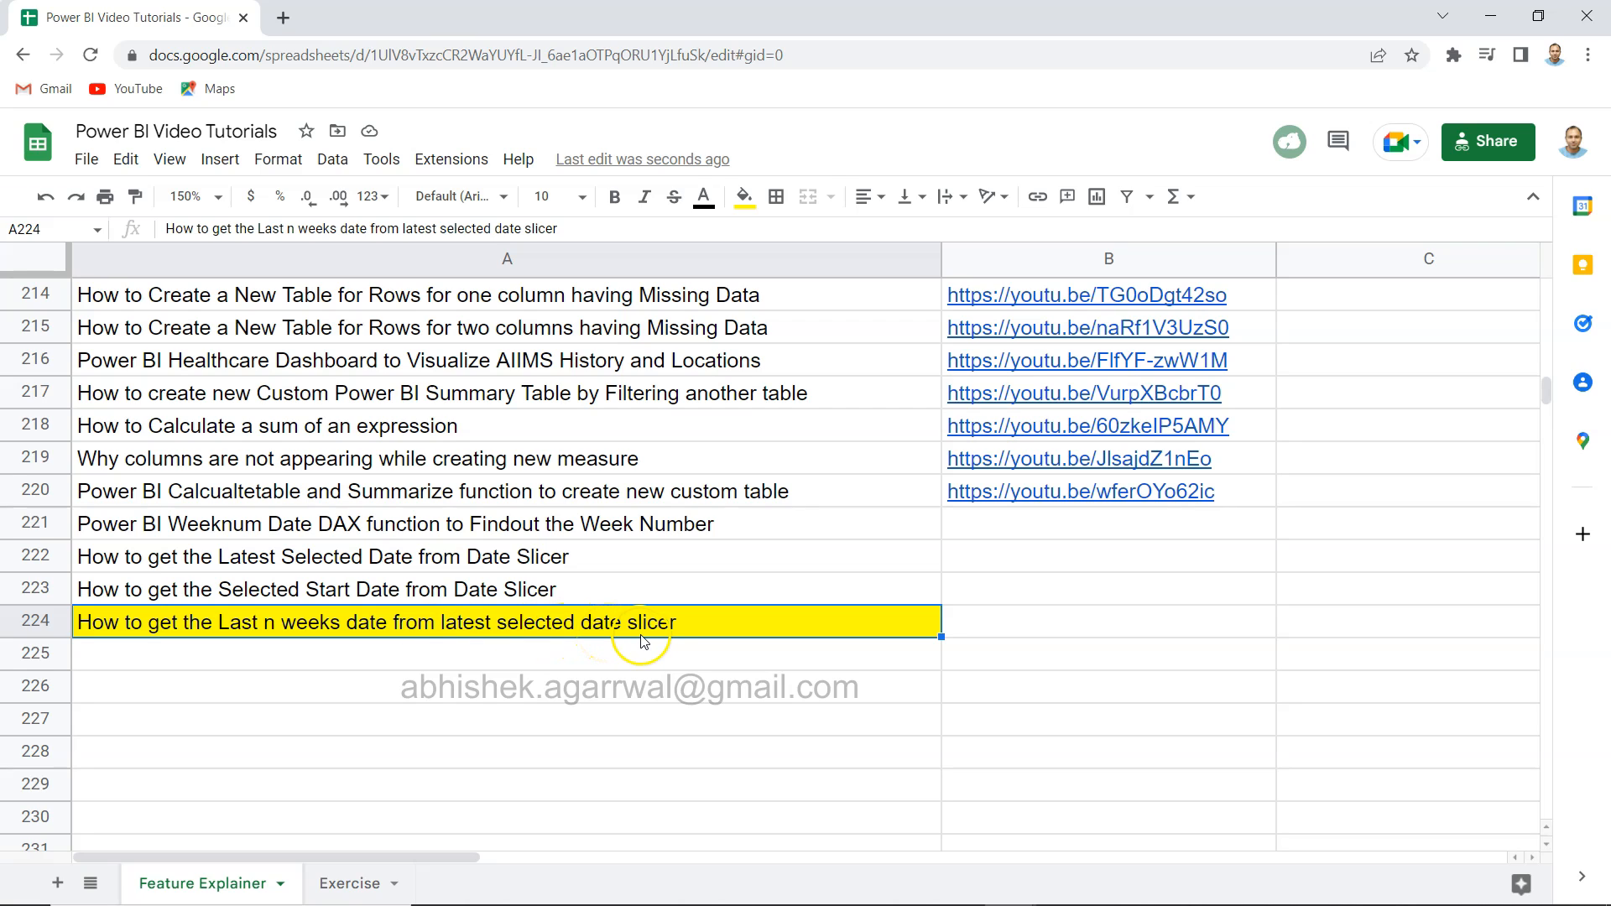
Review the date slicer tutorial topics in rows 222 to 224 and the Exercise sheet's video list
left_click(458, 559)
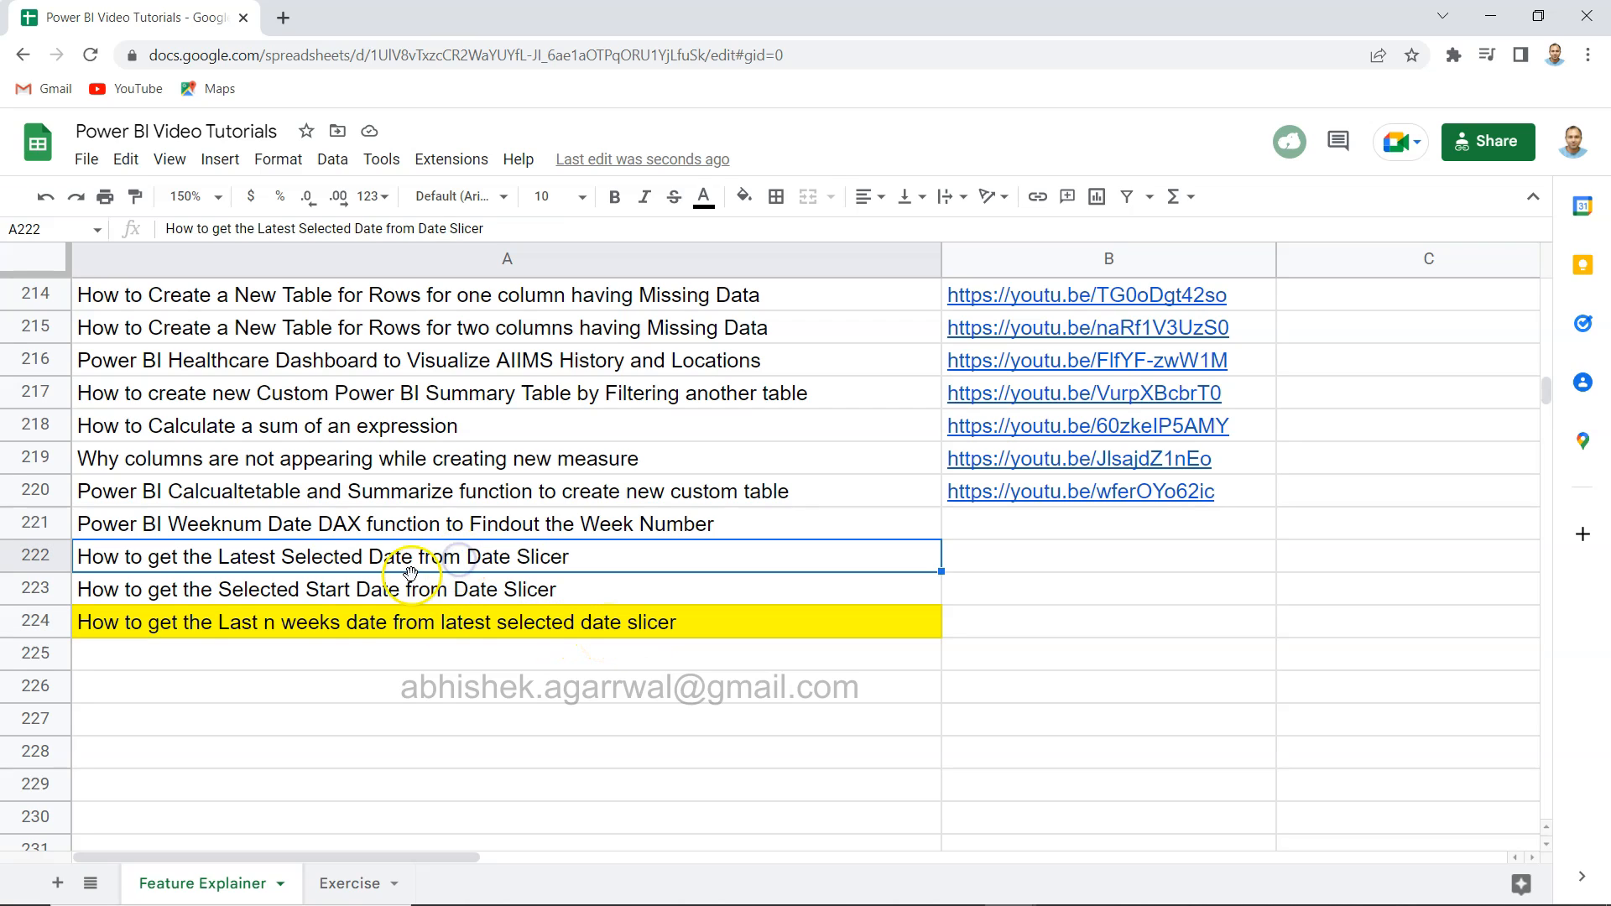
left_click(353, 590)
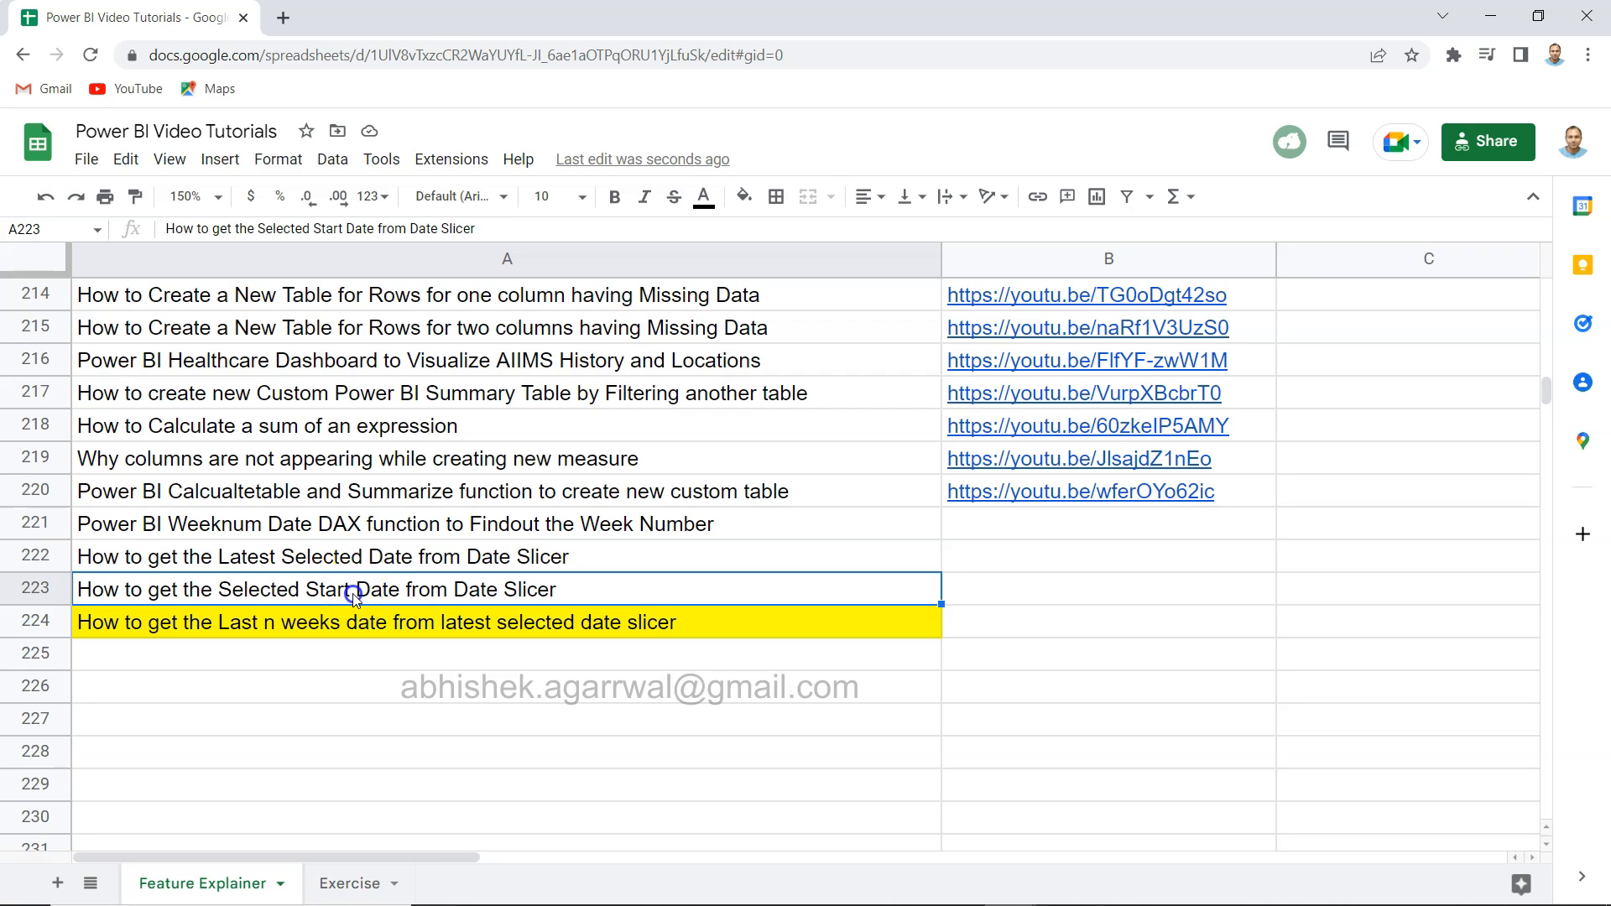
left_click(475, 628)
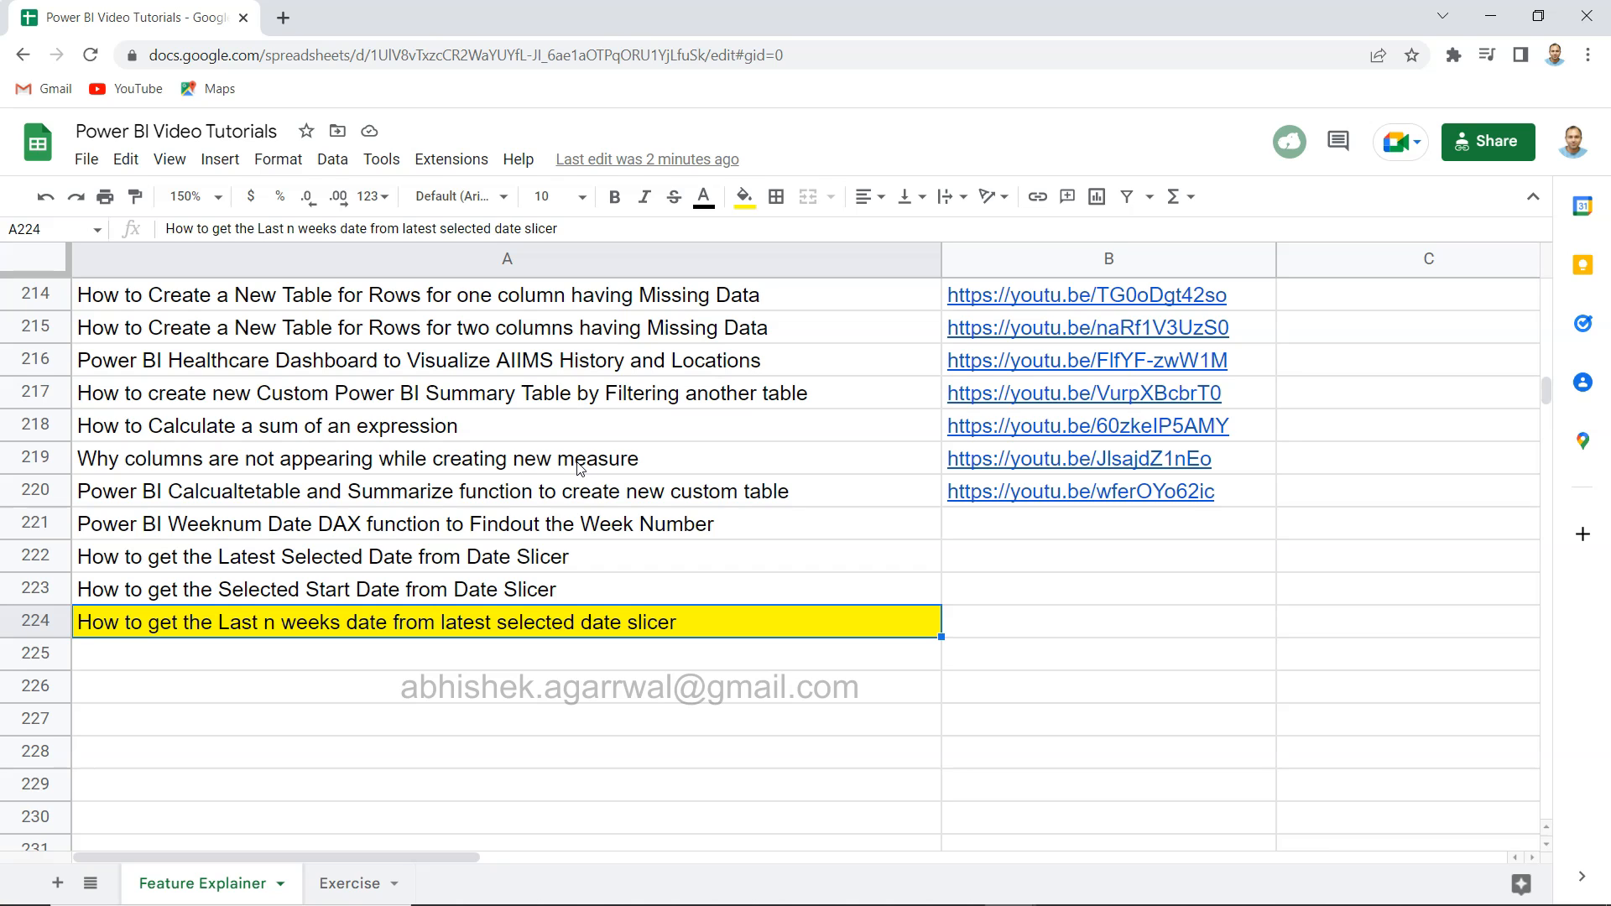
left_click(357, 883)
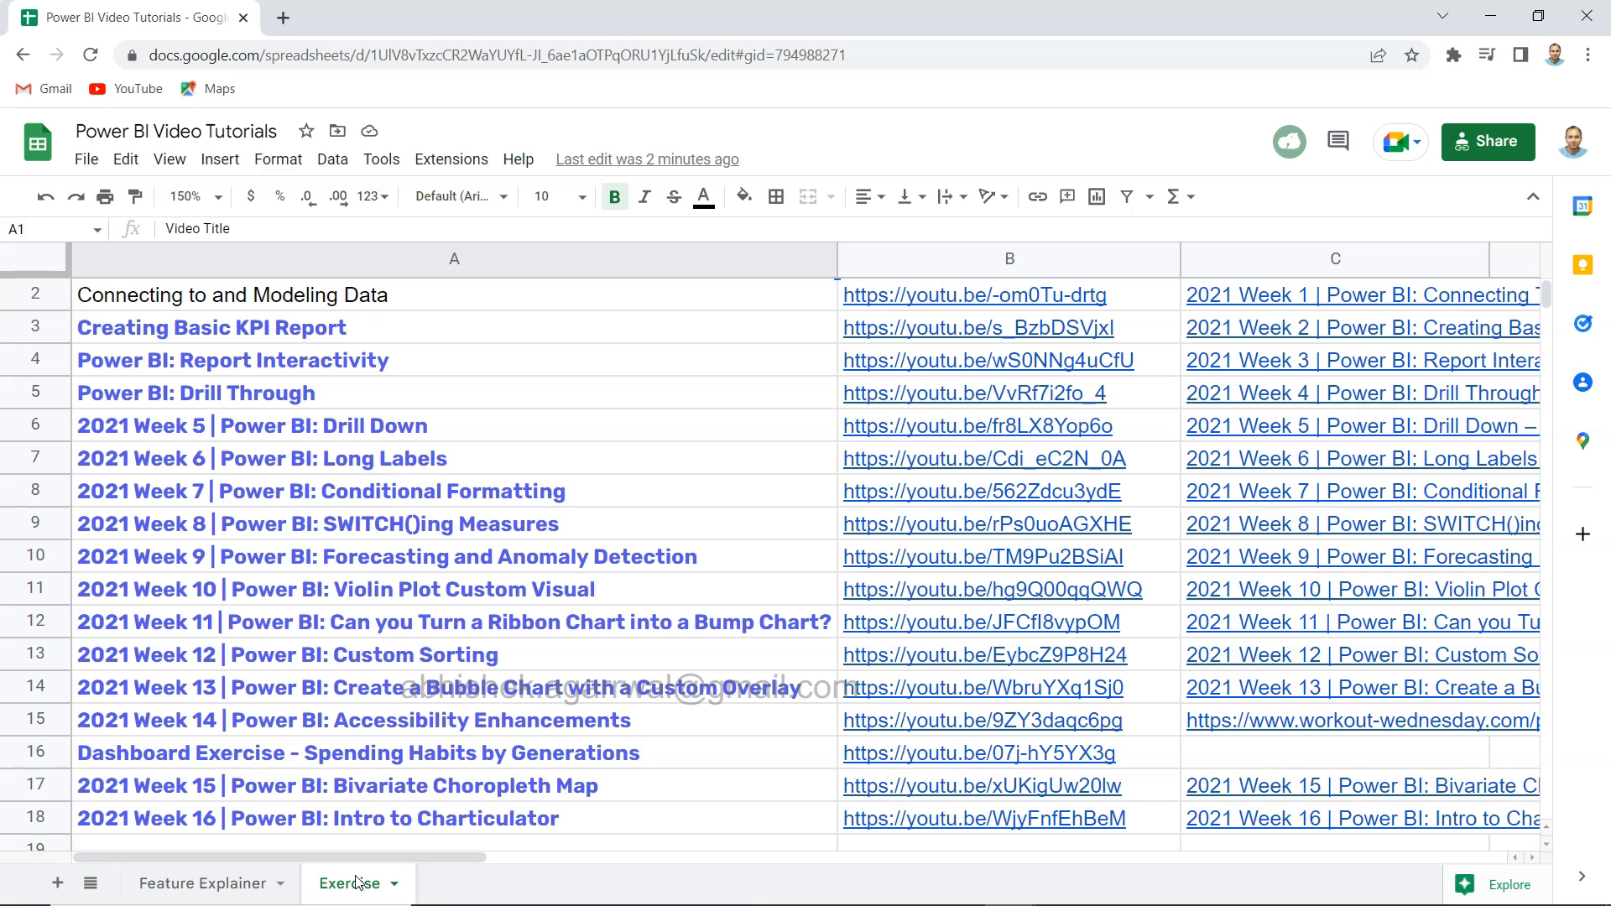
left_click(241, 884)
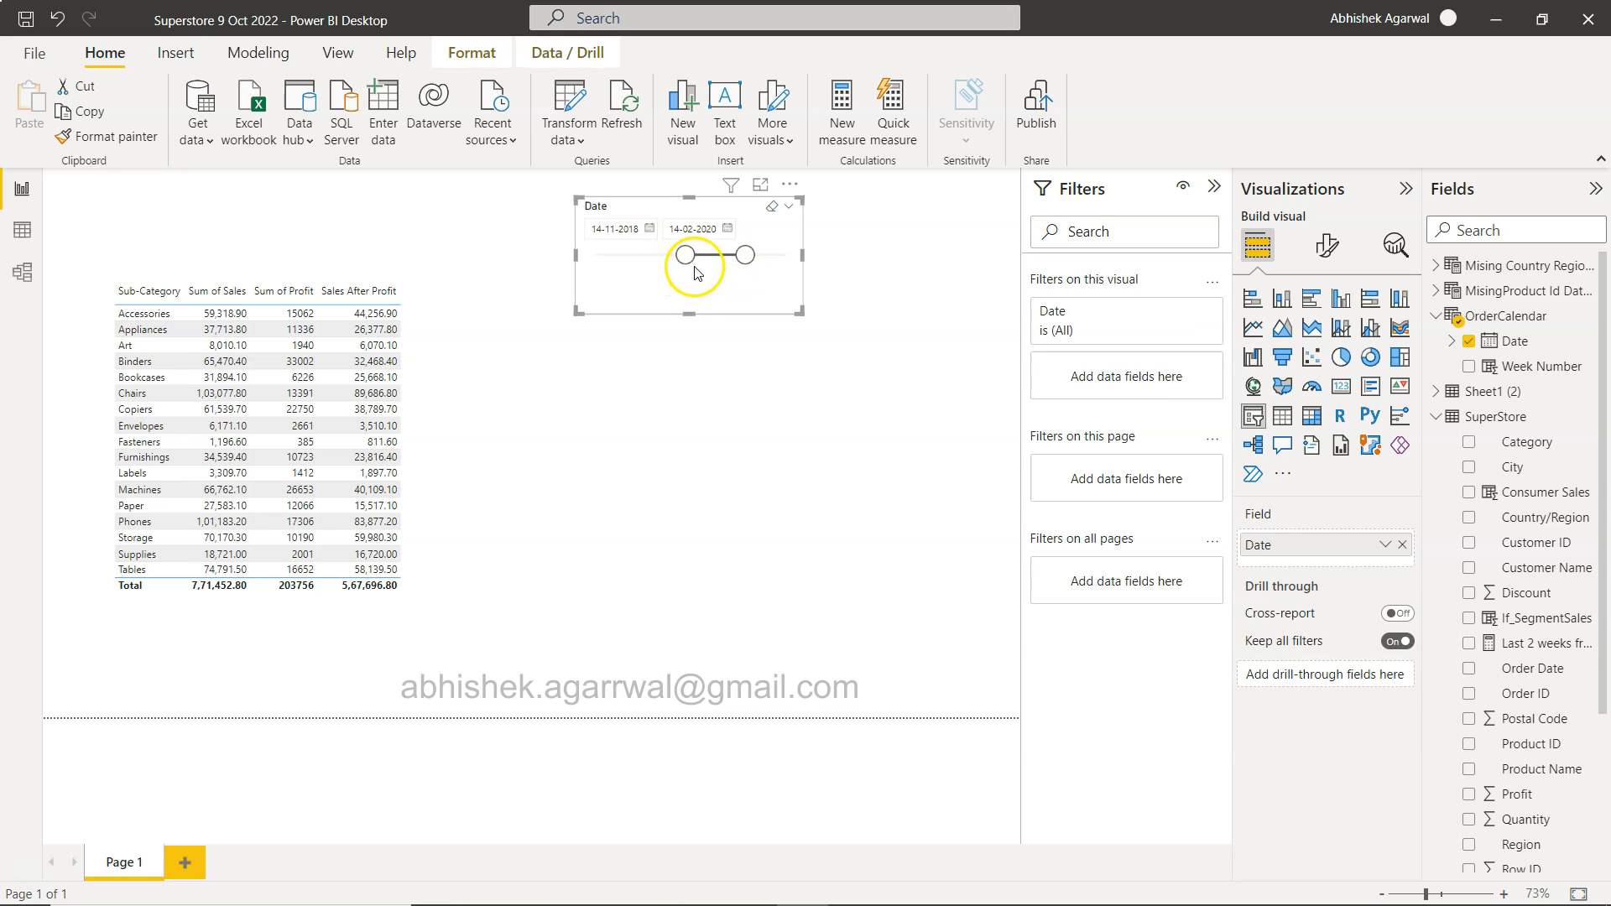
Set the Date slicer's start date to 12-04-2018 and deselect the slicer
left_click_drag(684, 254, 657, 260)
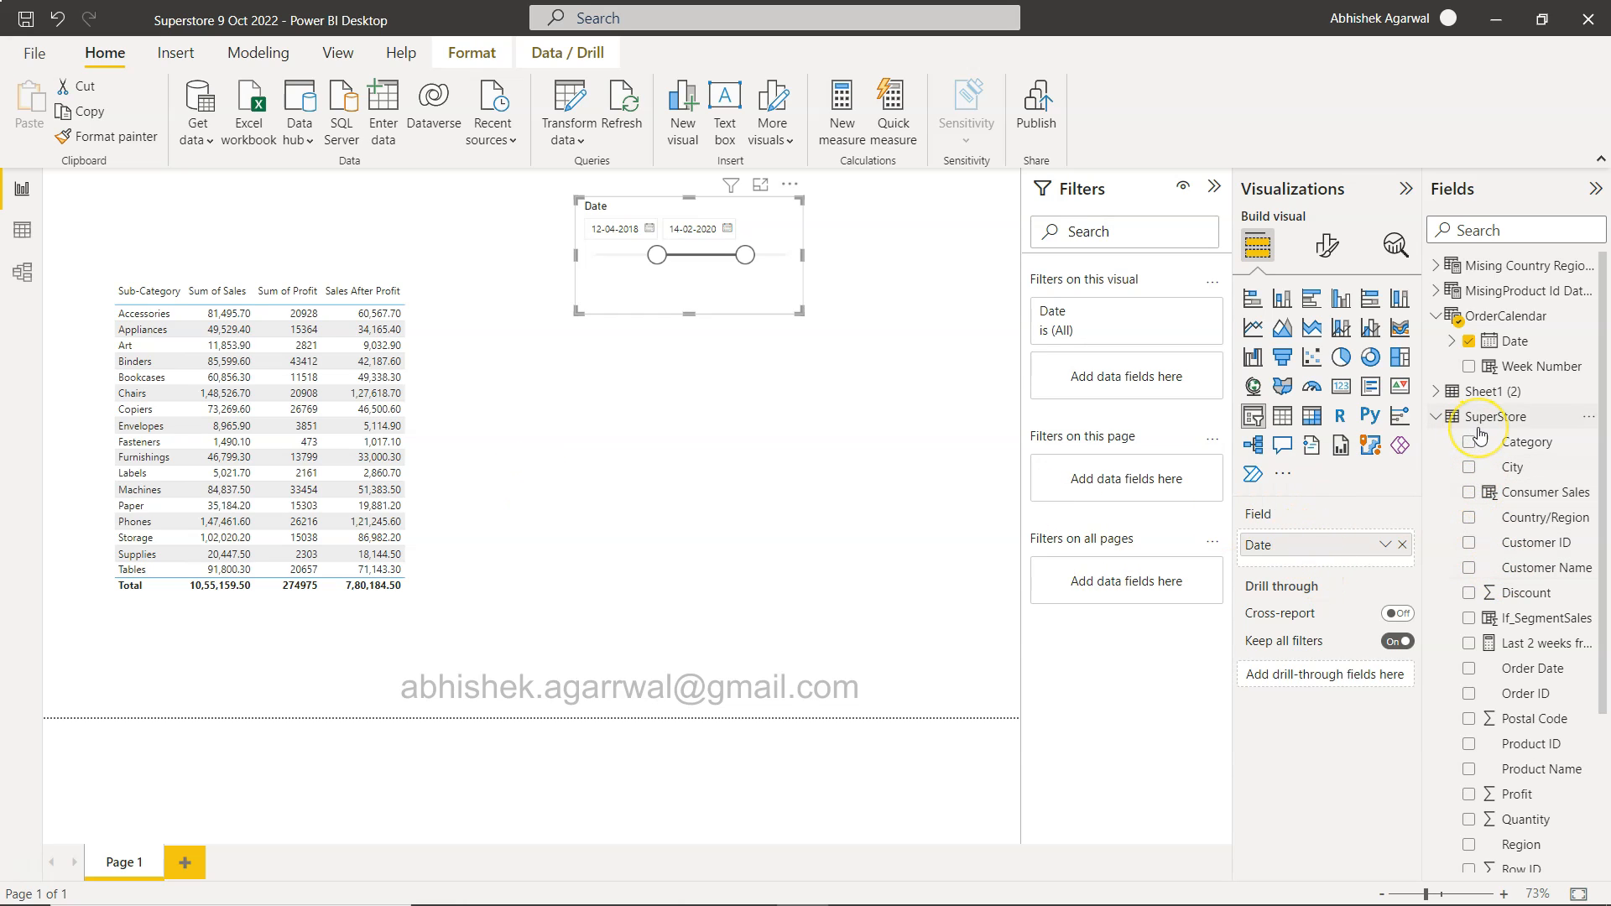
scroll(1502, 503, "down", 5)
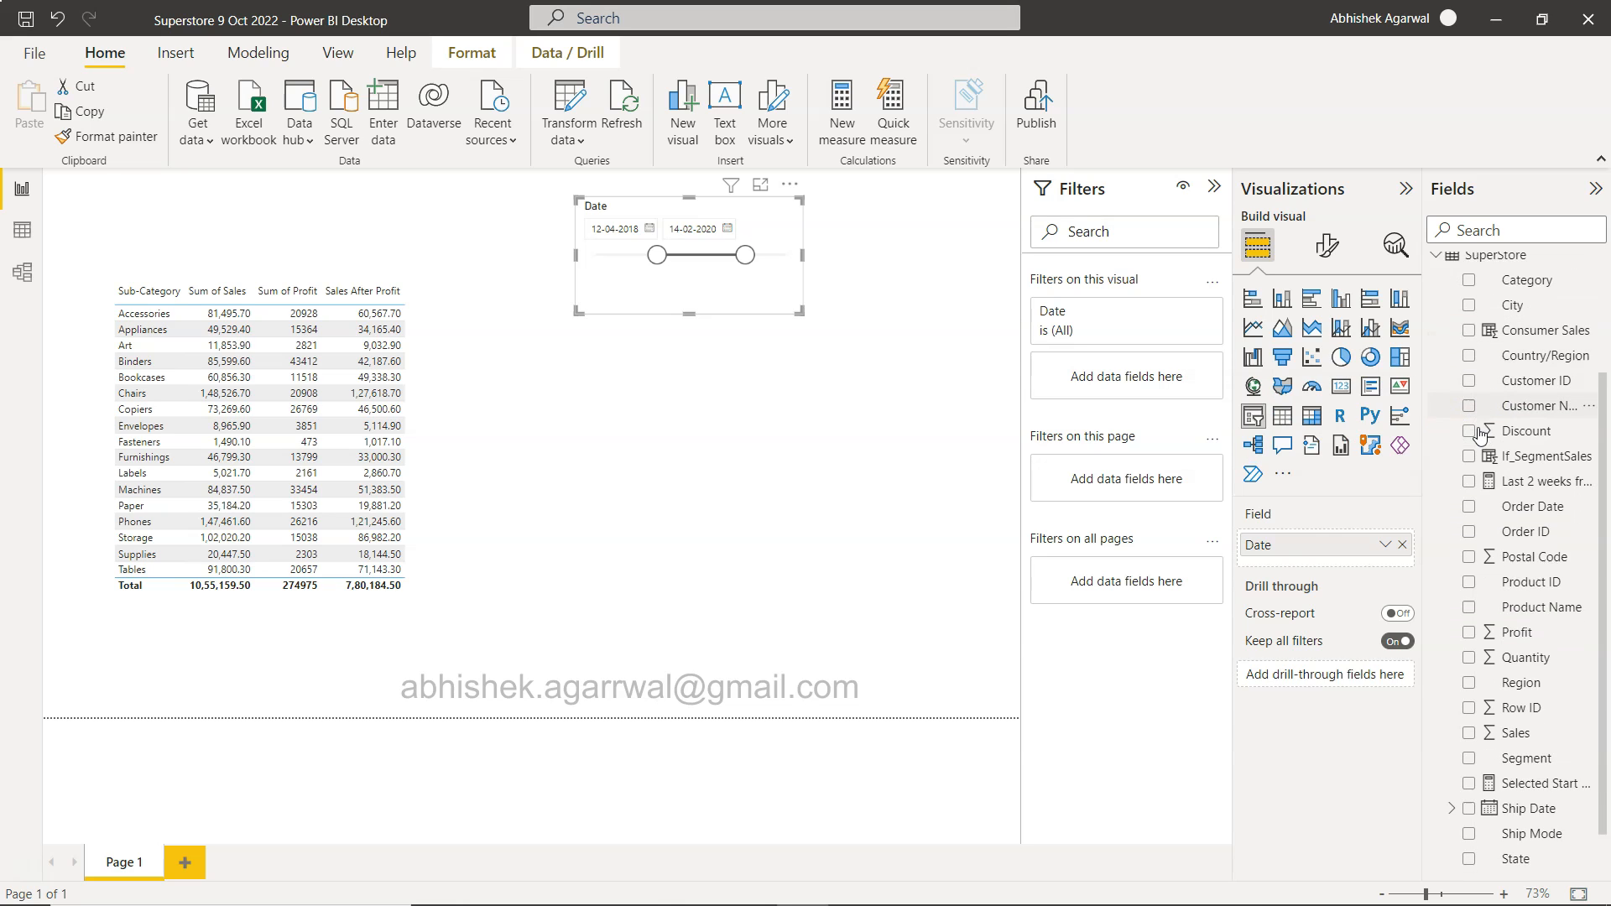
left_click(755, 413)
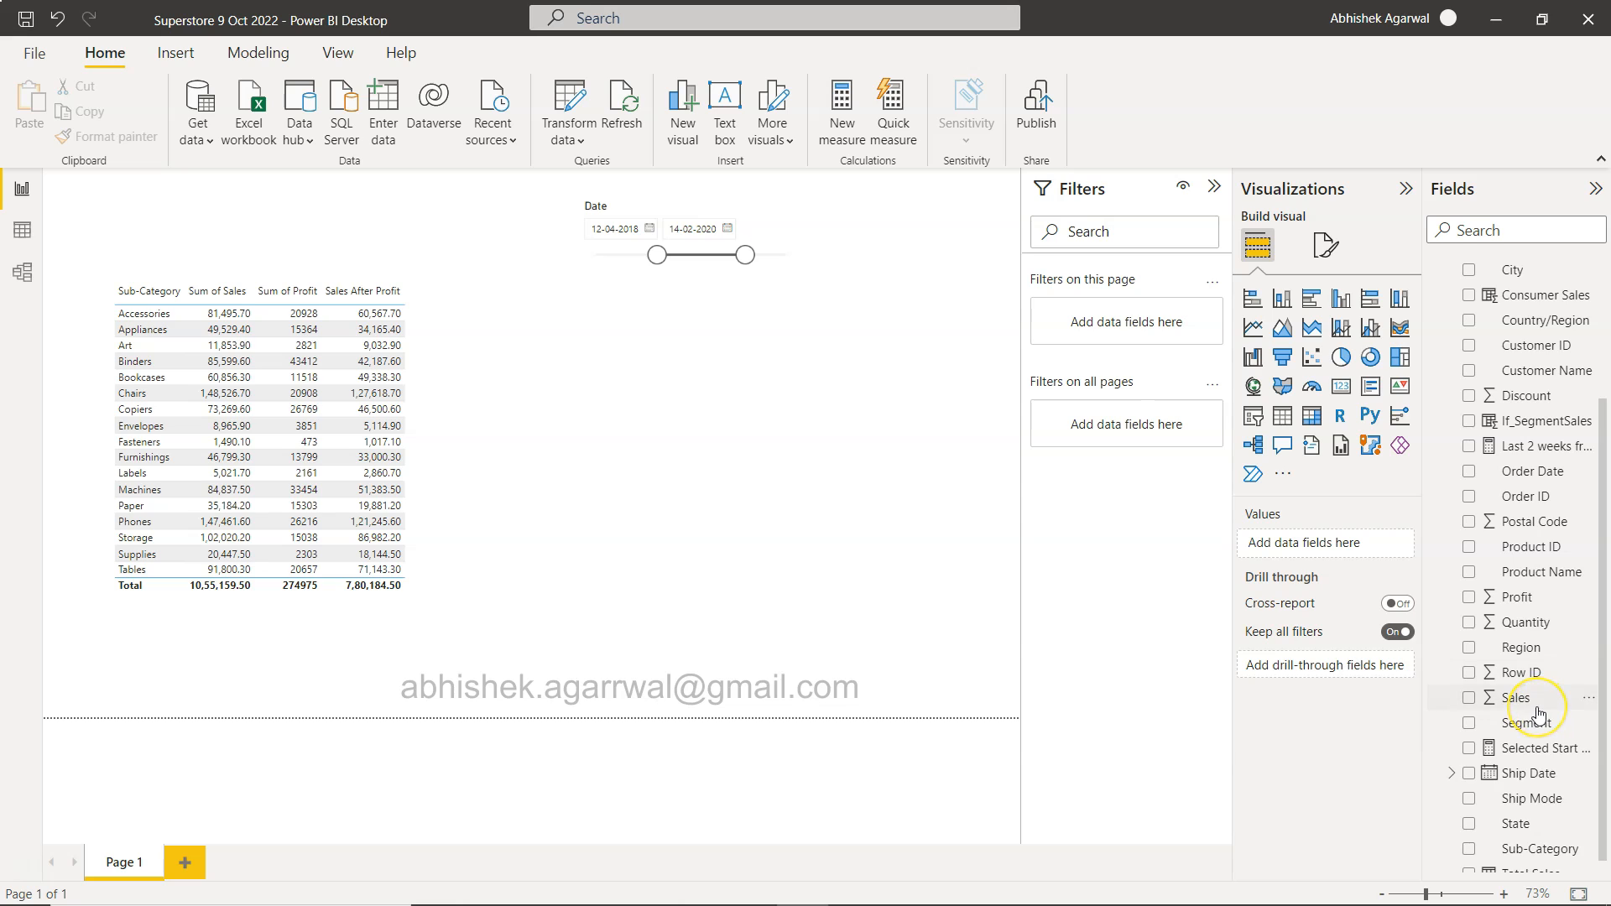
Copy the whole DAX formula of the Selected Start Date measure in the SuperStore table
scroll(1535, 713, "down", 1)
left_click(1535, 732)
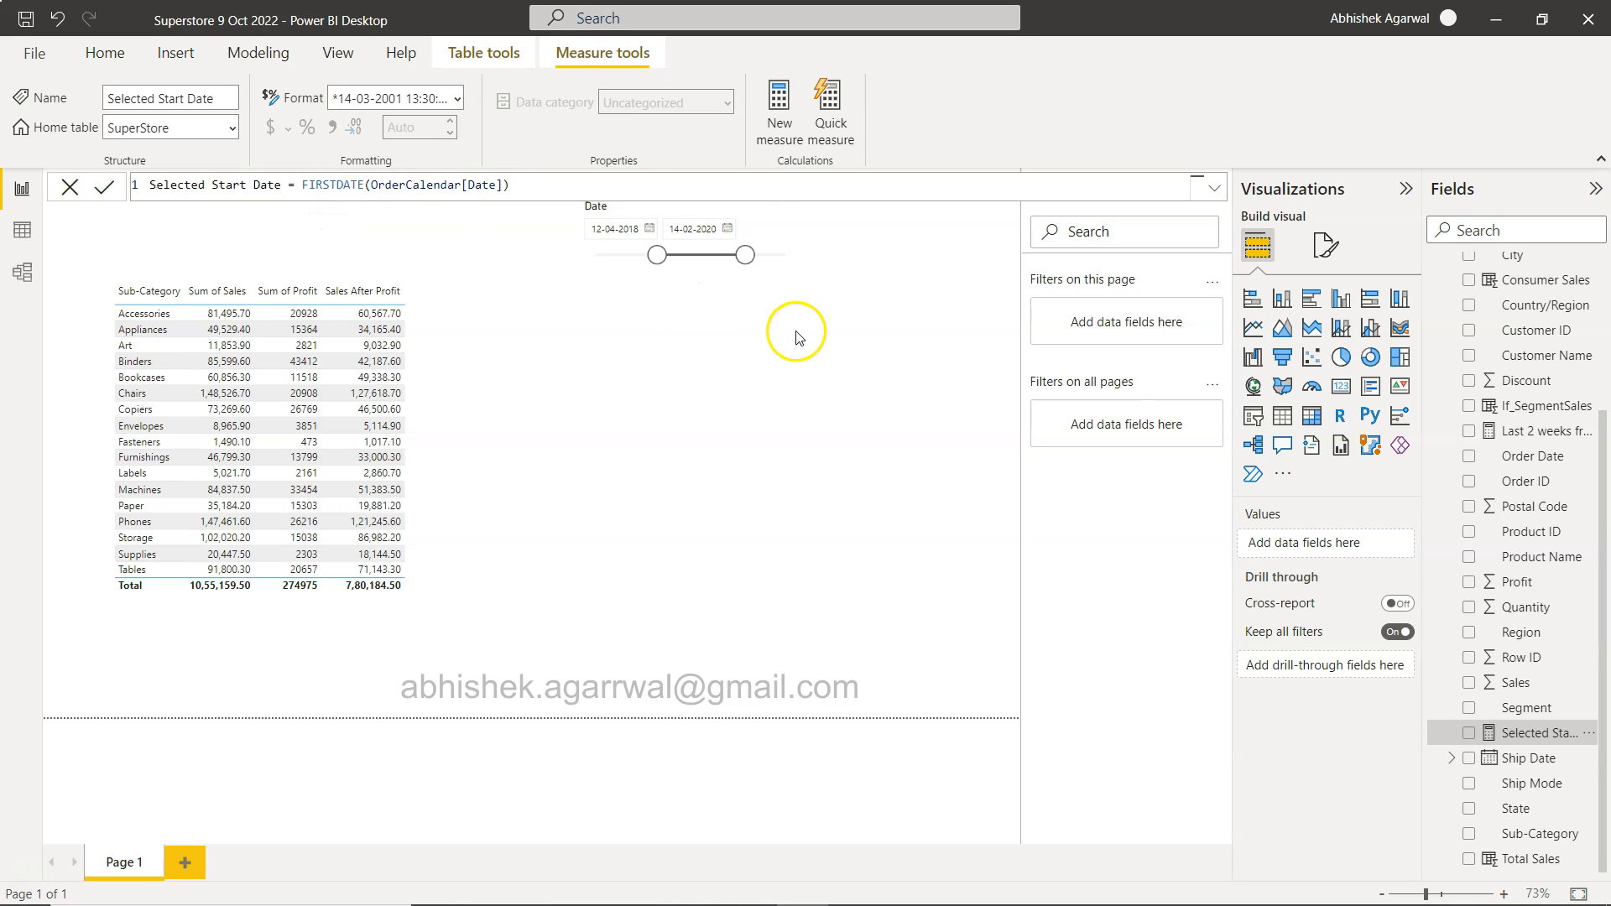
left_click(623, 188)
key("ctrl+a")
key("ctrl+c")
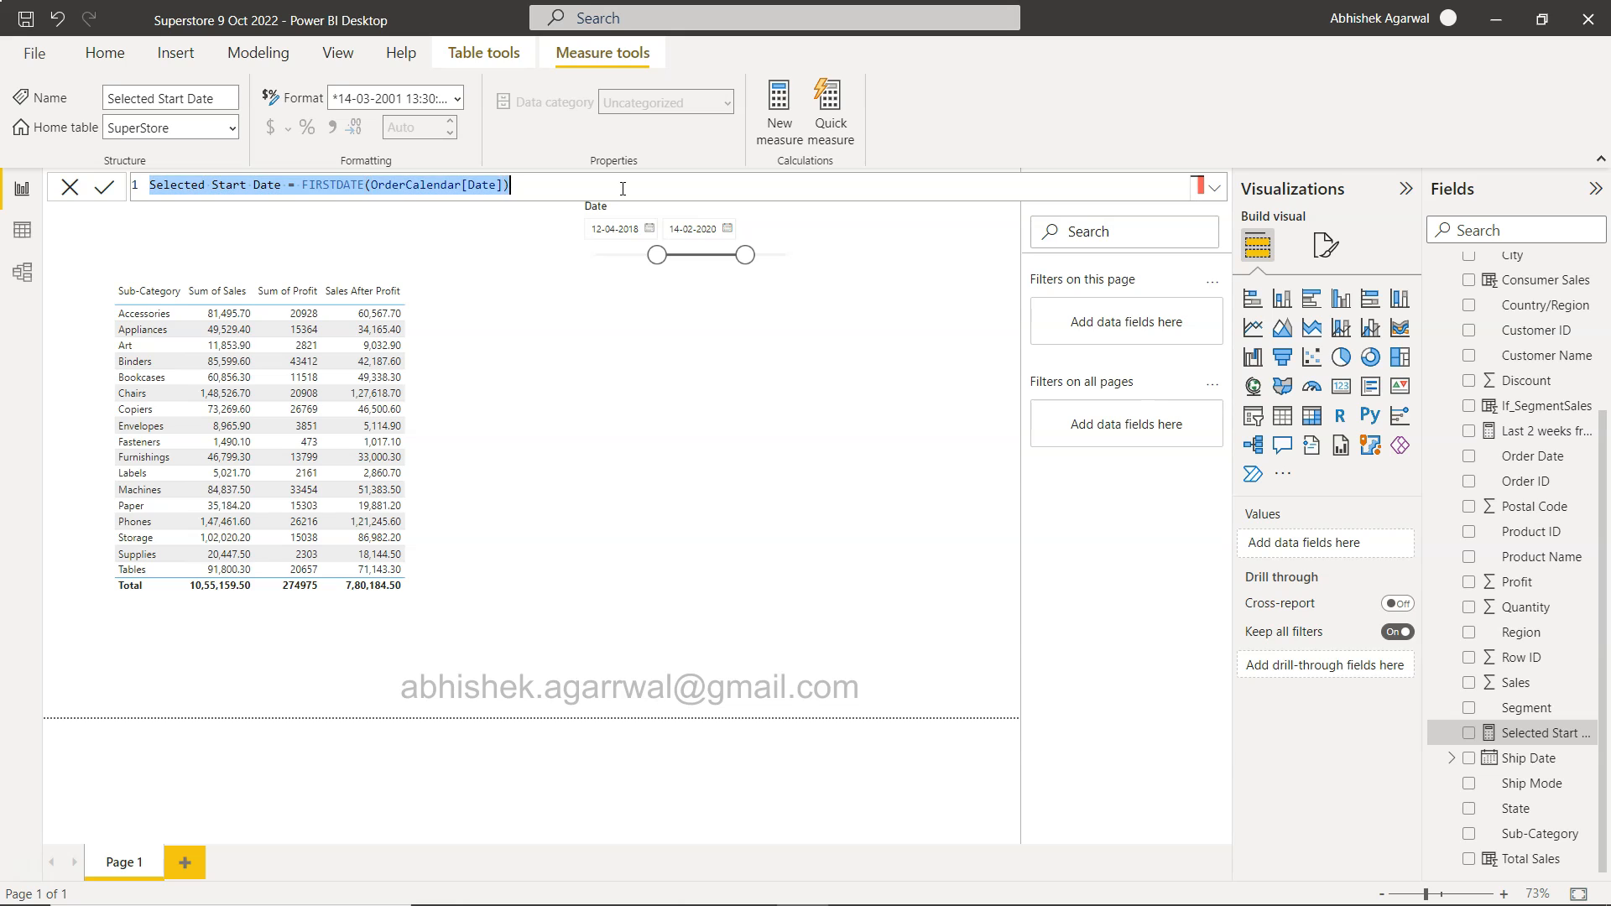
Create a new measure in SuperStore and replace its default text with the copied Selected Start Date formula
left_click(772, 128)
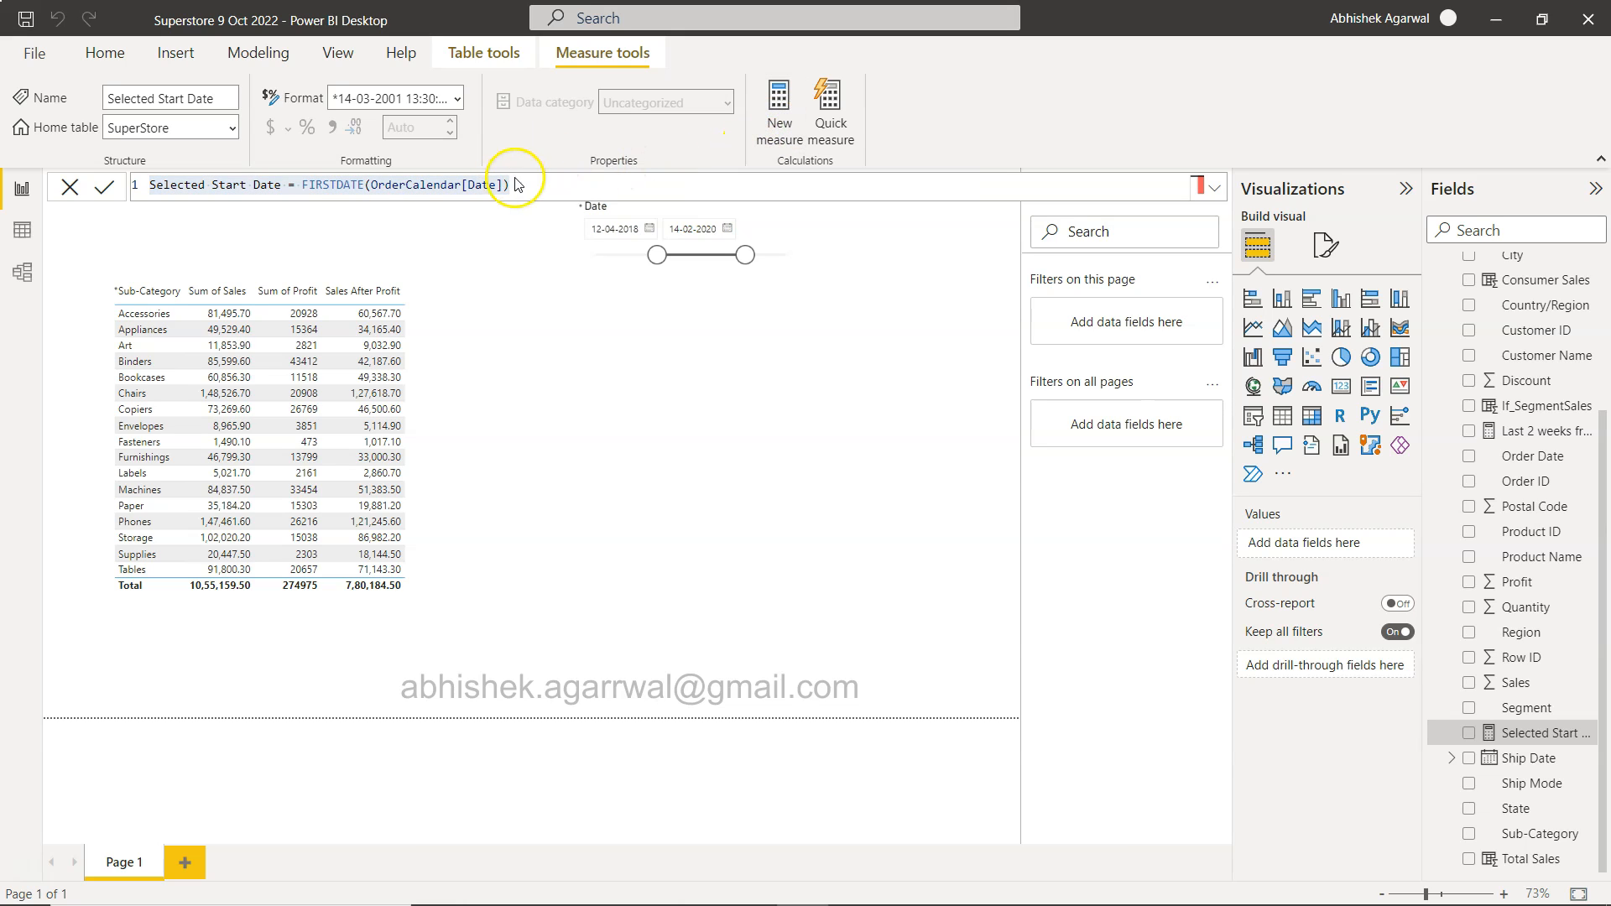
left_click(565, 188)
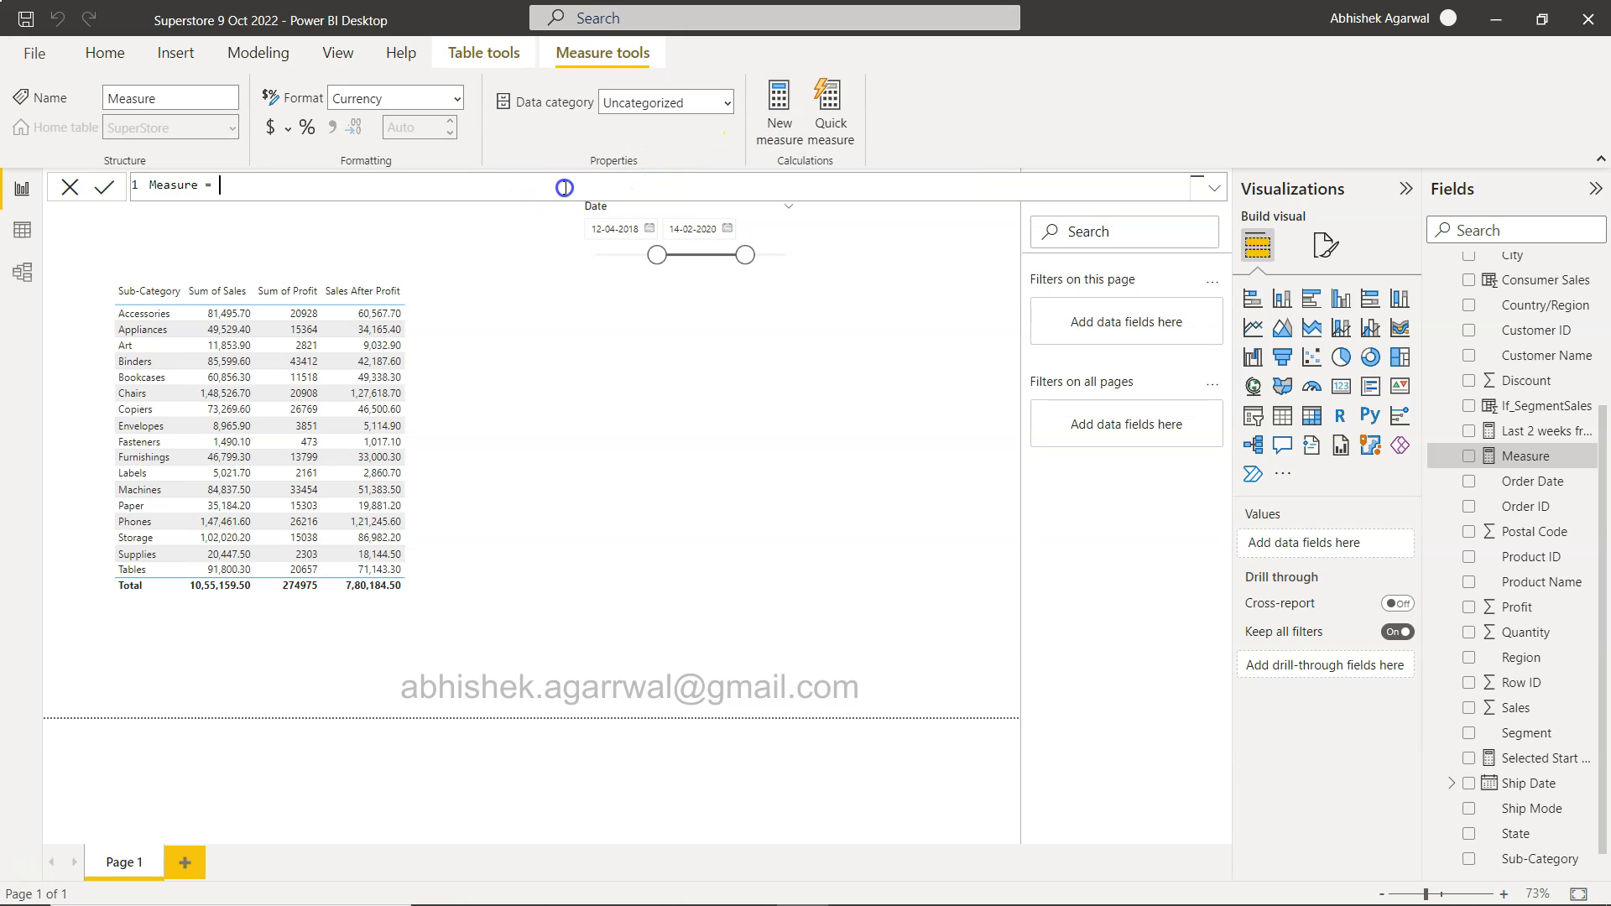
key("ctrl+v")
left_click_drag(215, 186, 148, 186)
key("BackSpace")
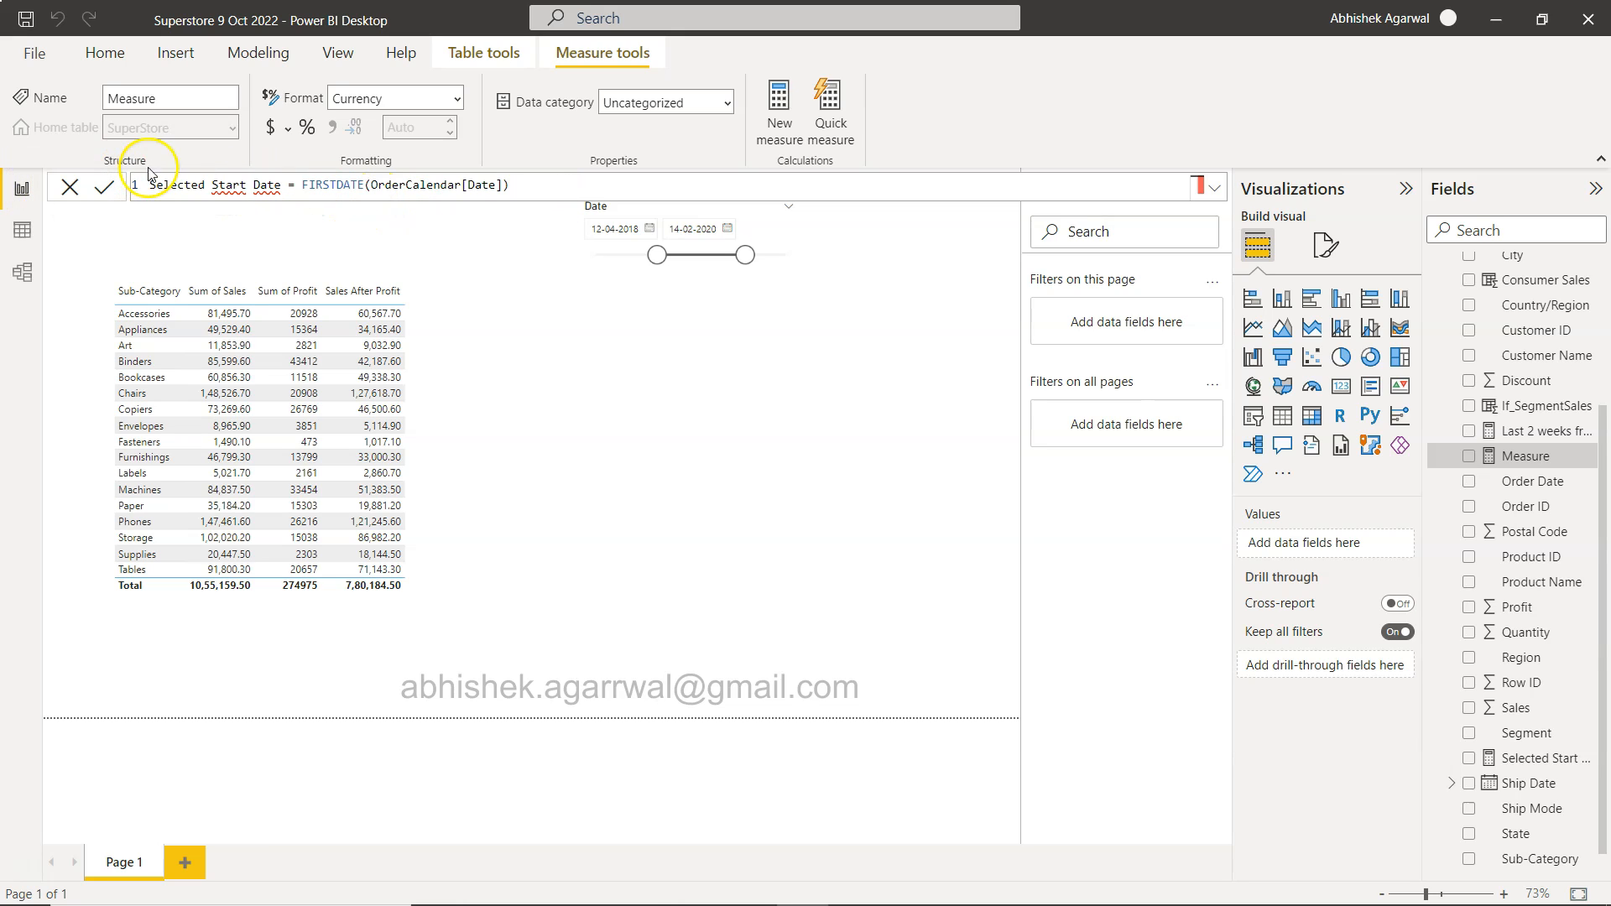
Change the pasted measure's name in the formula to Selected End Date
left_click(246, 186)
key("BackSpace")
key("BackSpace")
key("BackSpace")
key("BackSpace")
key("BackSpace")
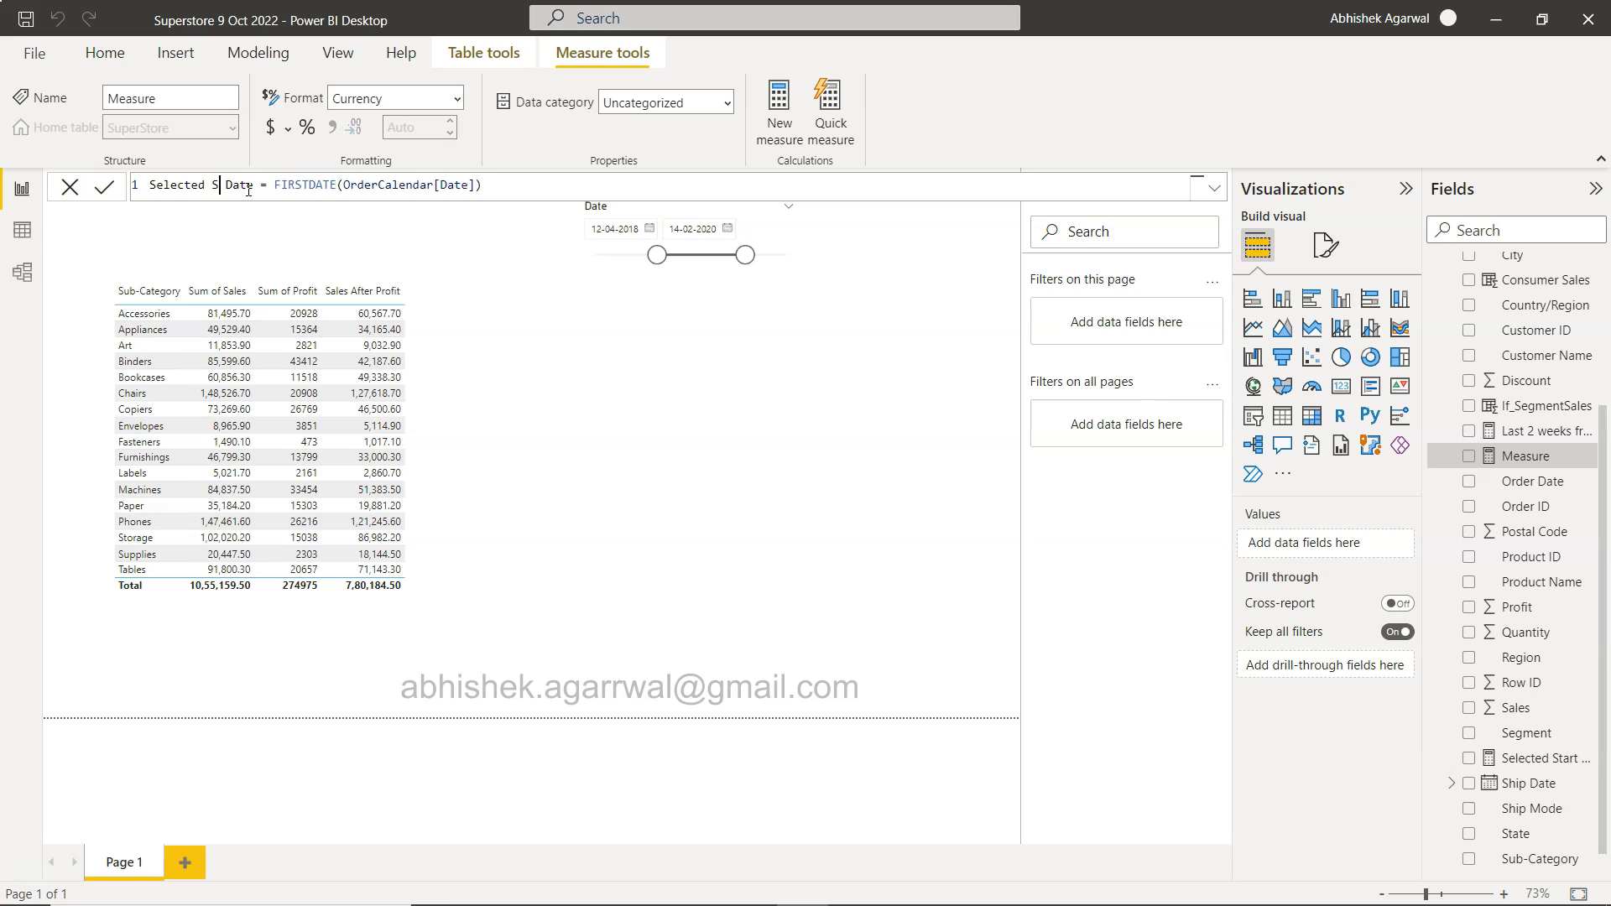
type("End")
left_click(293, 188)
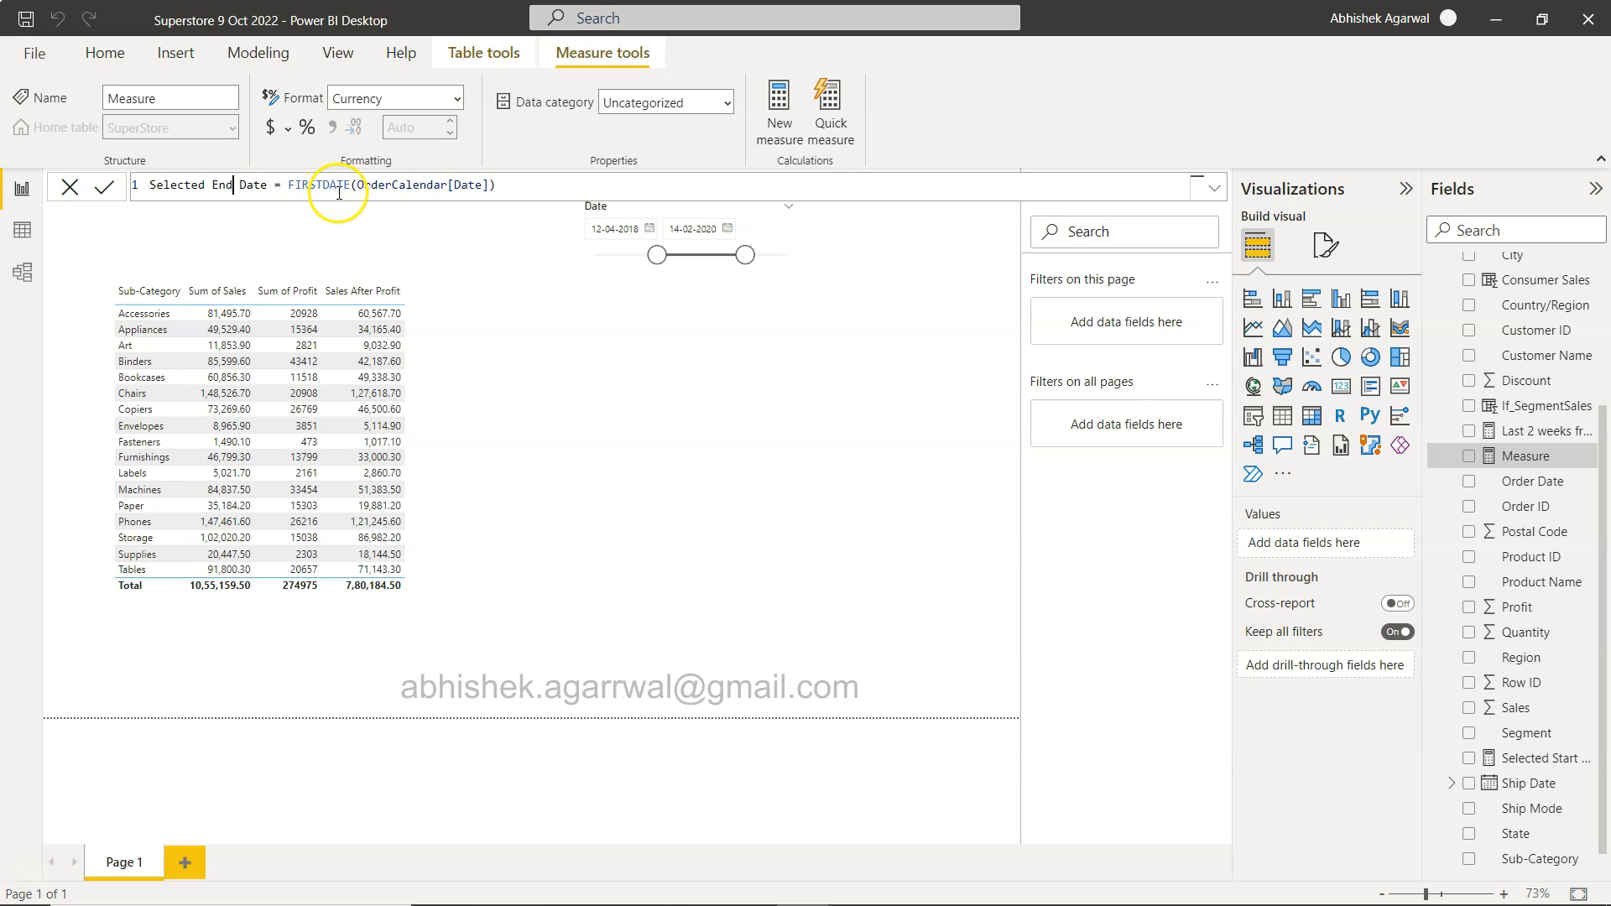
Replace FIRSTDATE with LASTDATE around OrderCalendar[Date] and commit the Selected End Date measure
left_click_drag(351, 185, 288, 186)
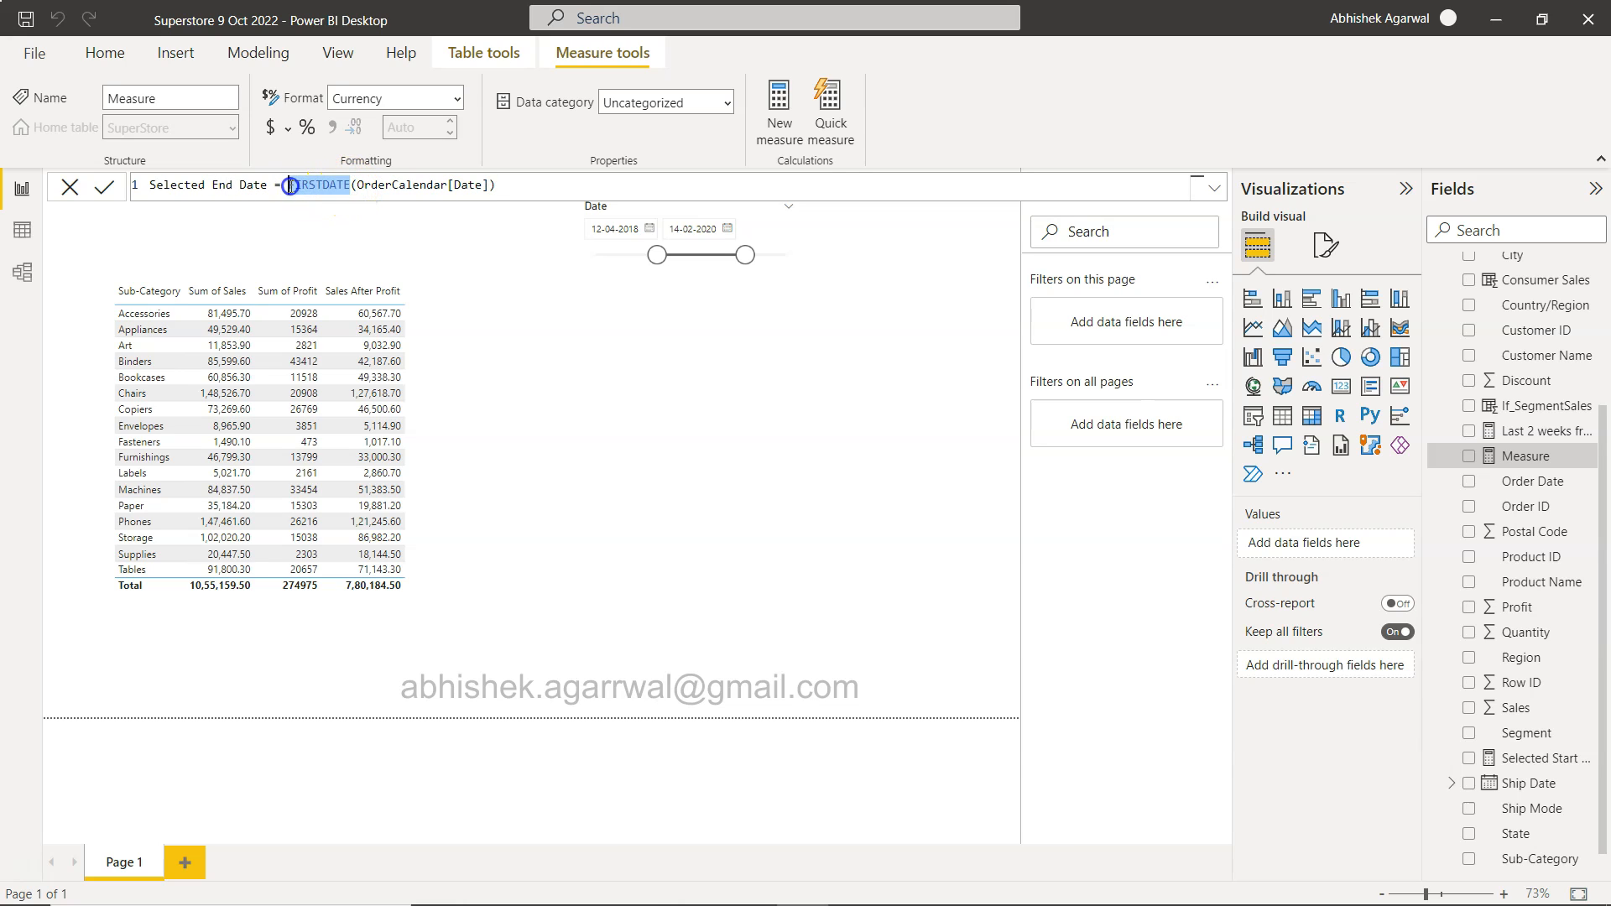
type("las")
key("Down")
key("Tab")
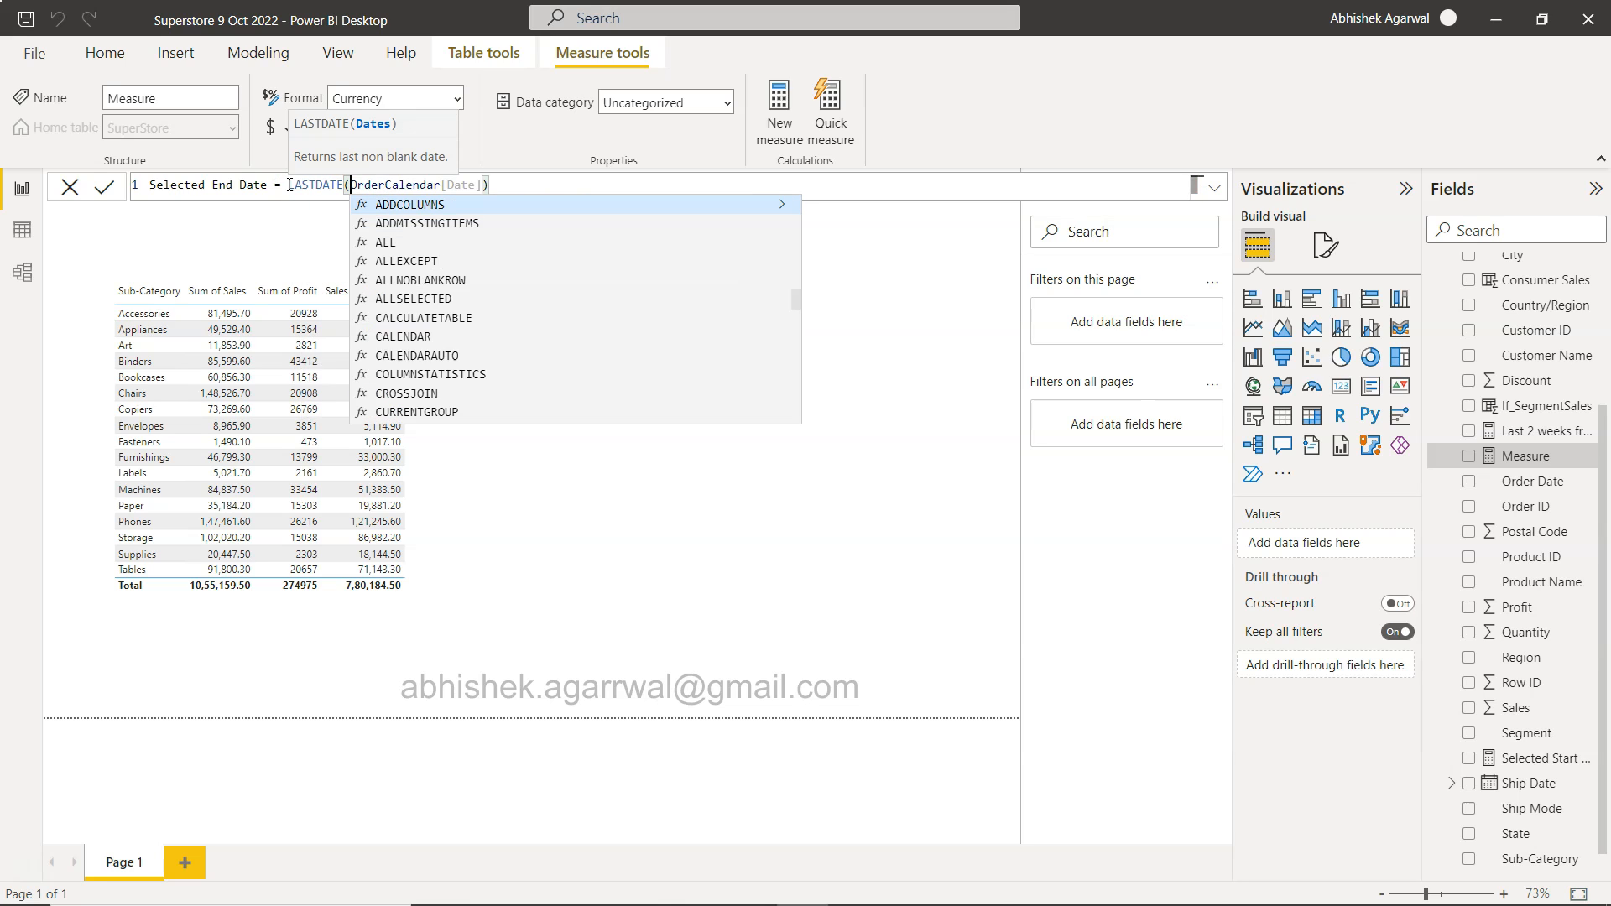
left_click(526, 175)
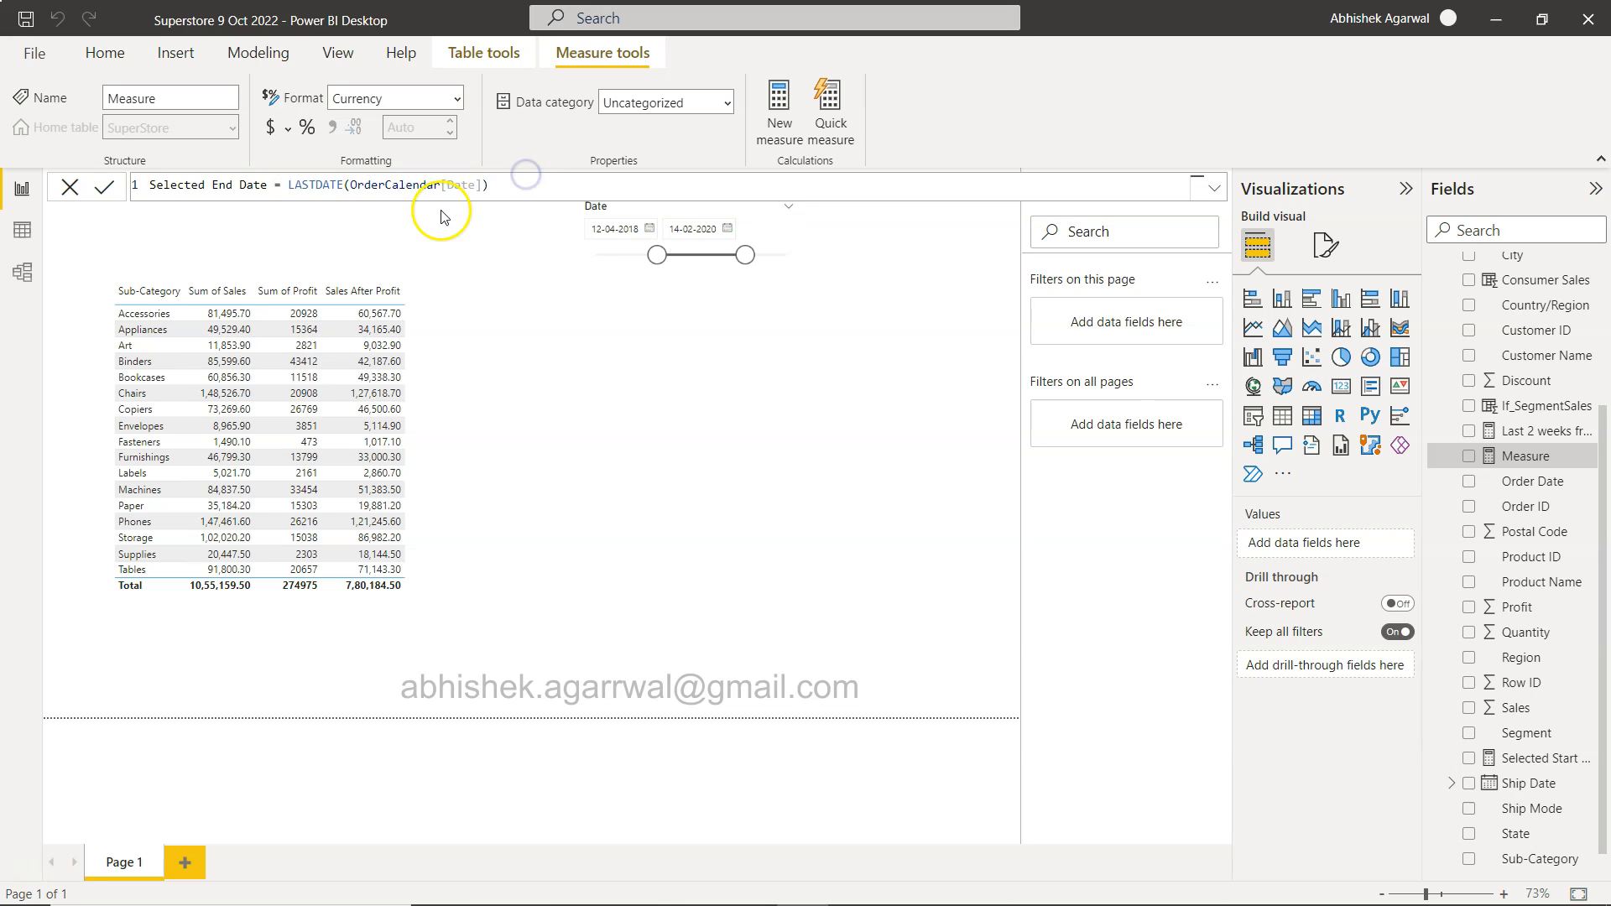
left_click(103, 189)
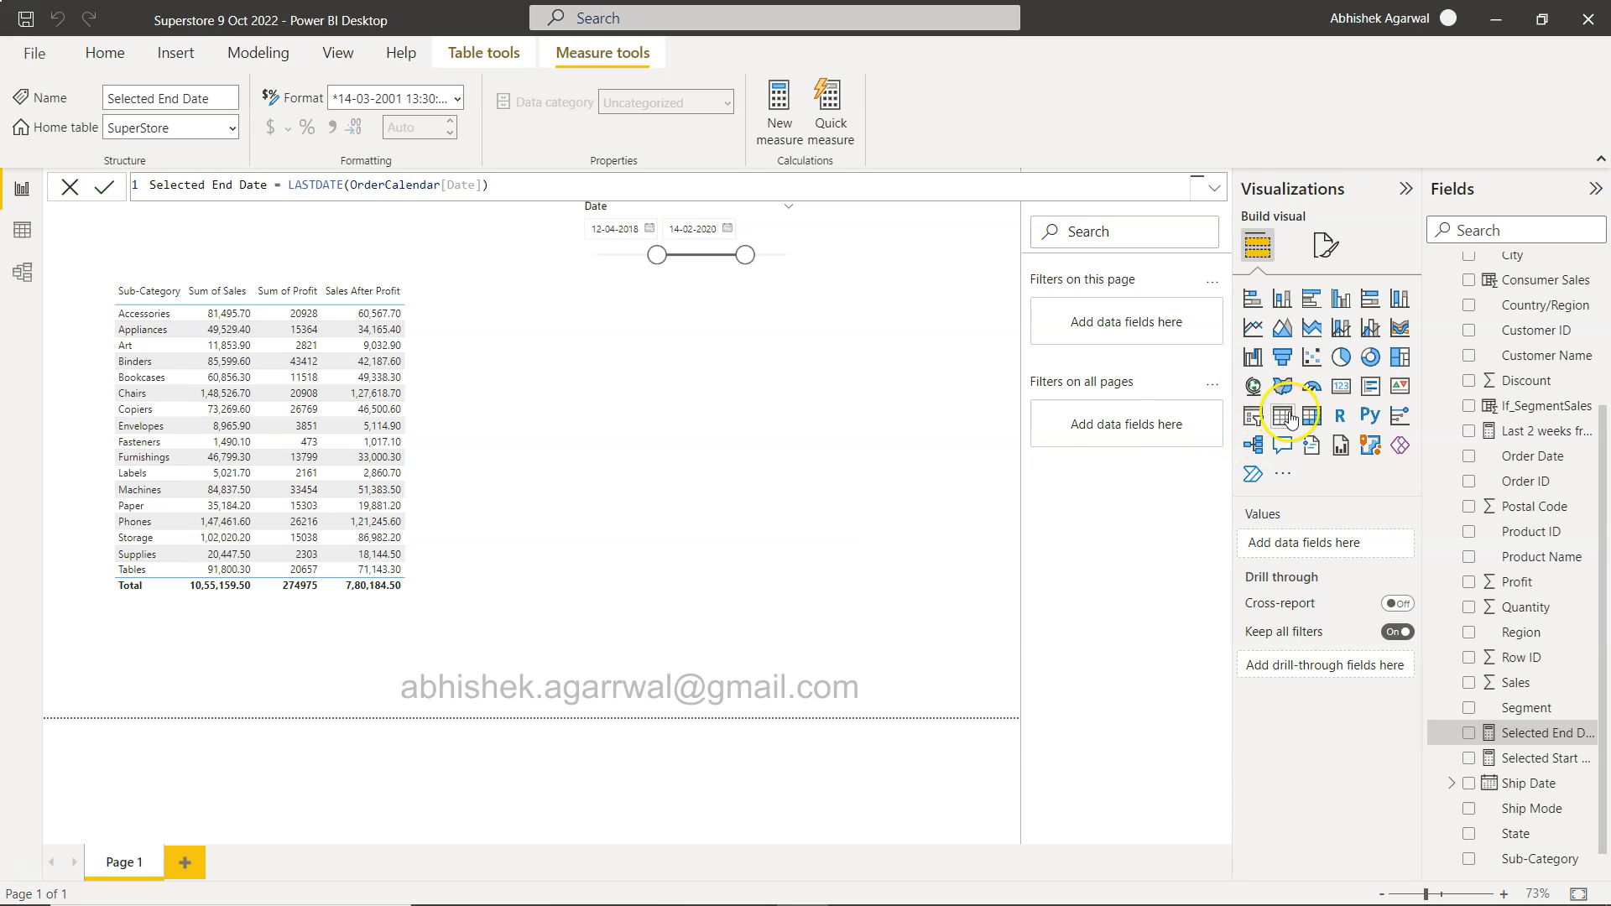
Add a card showing Selected End Date, place it below the Date slicer and widen it to fit the full date and time
left_click(1340, 394)
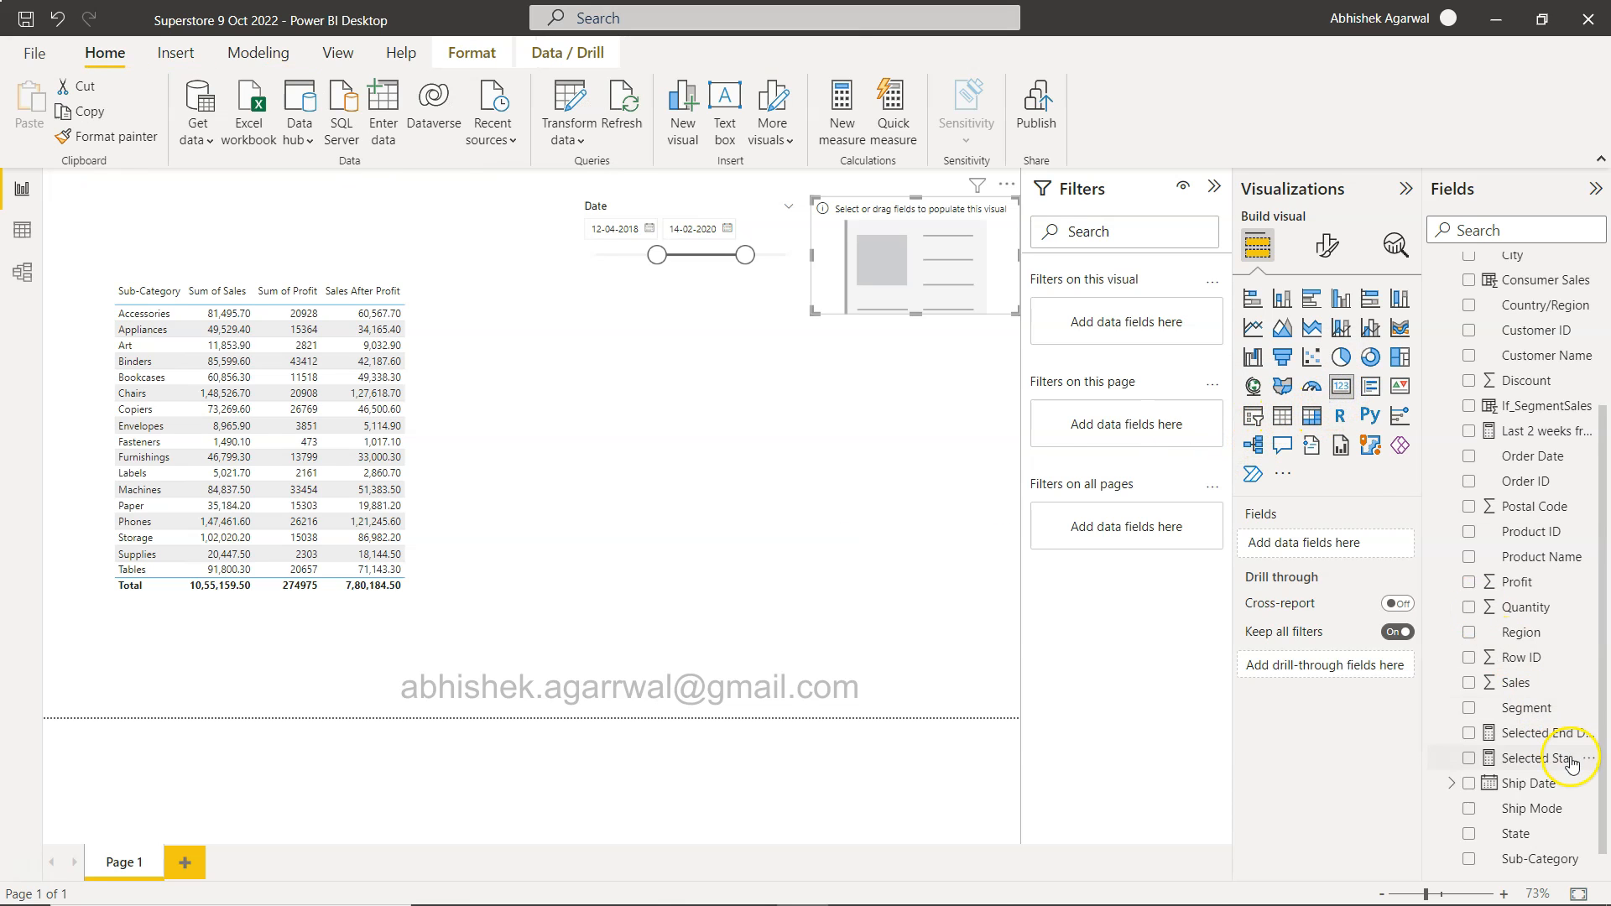
left_click_drag(1562, 735, 965, 286)
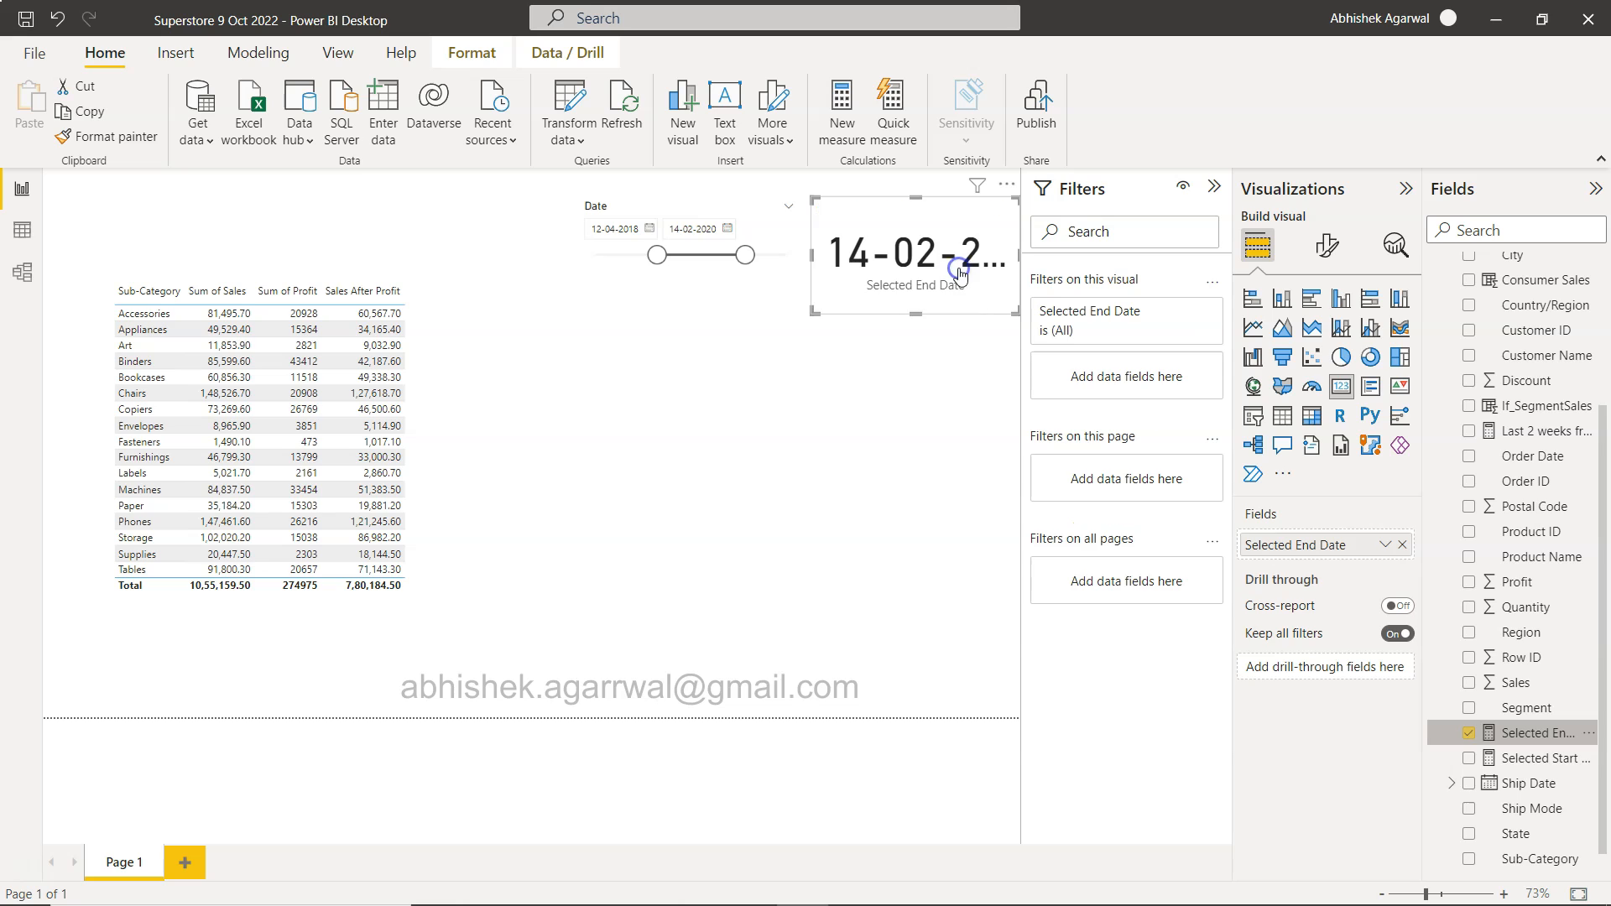
left_click_drag(879, 252, 637, 375)
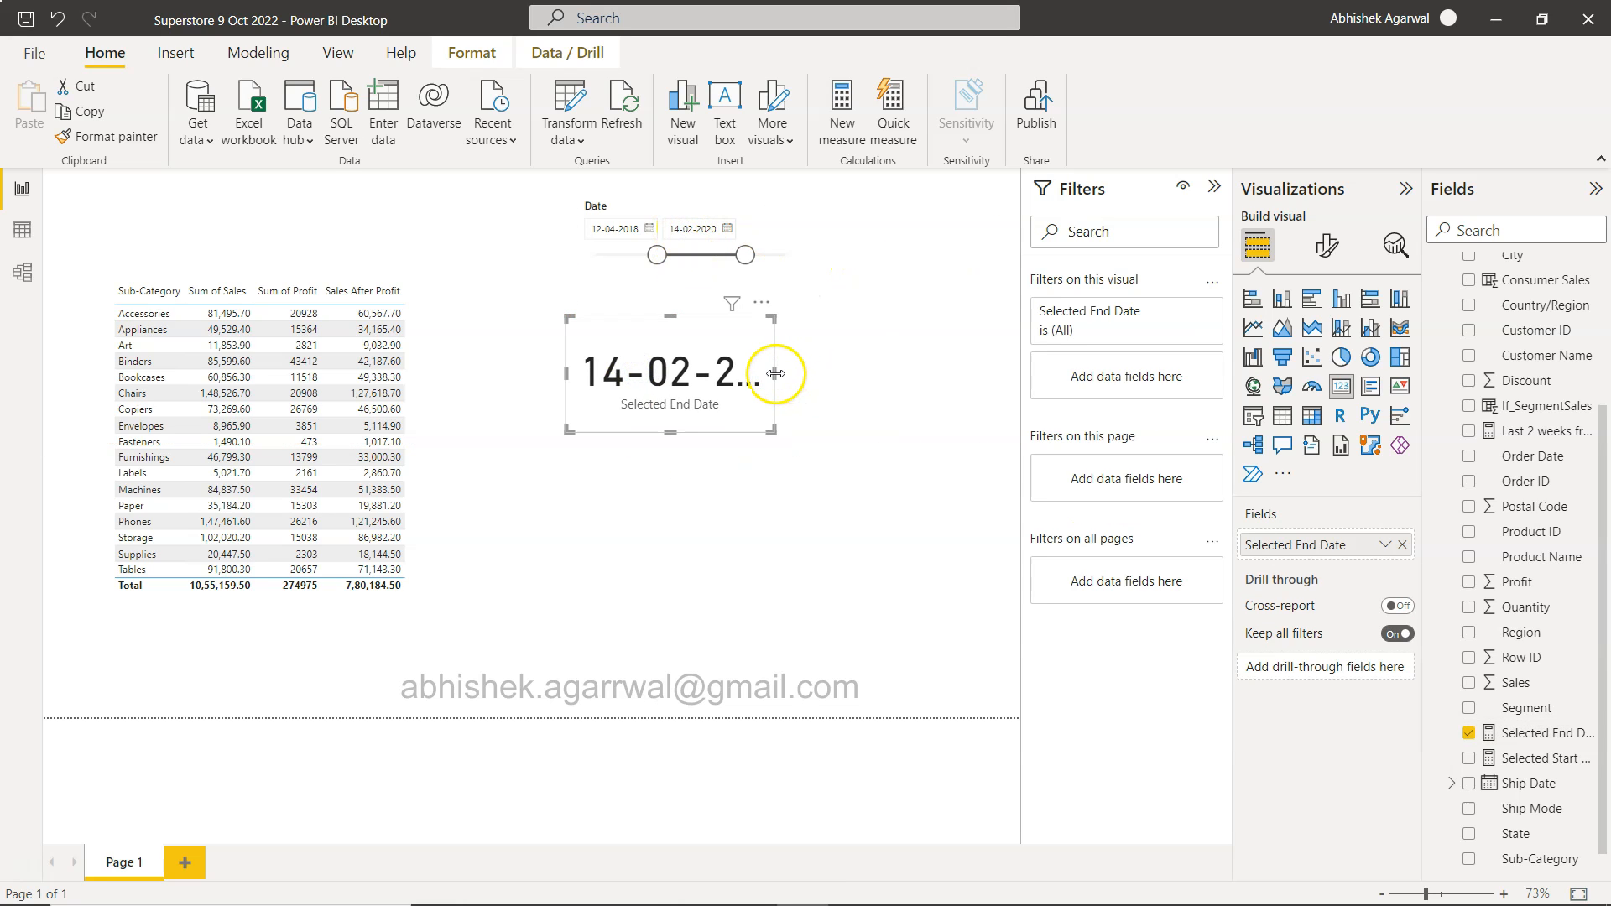
left_click_drag(773, 374, 959, 370)
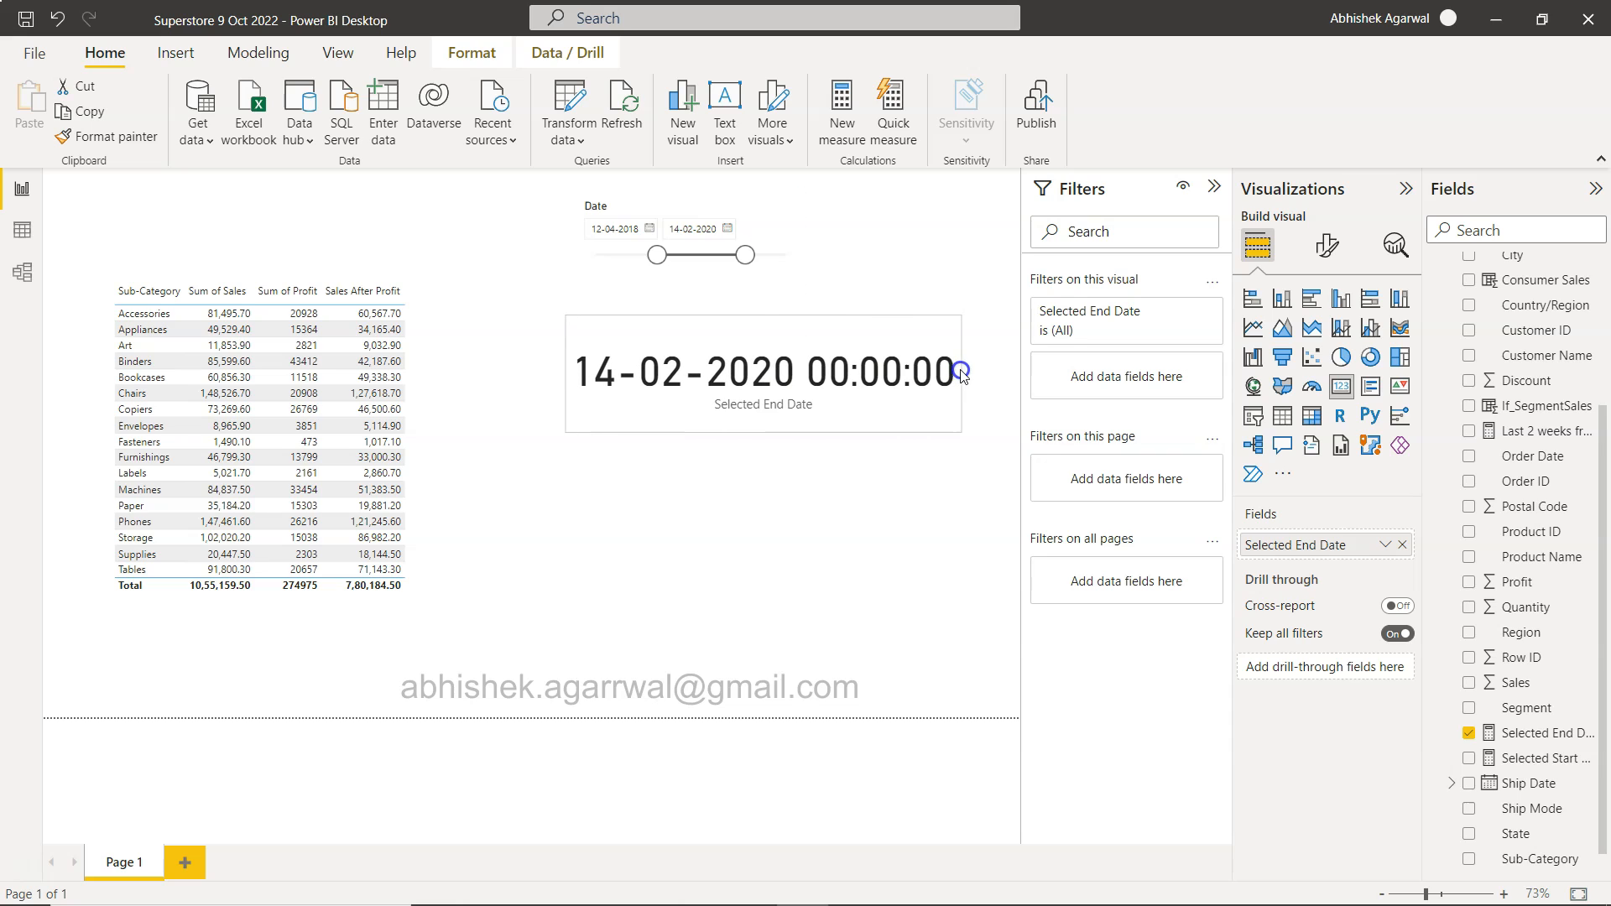
left_click(847, 535)
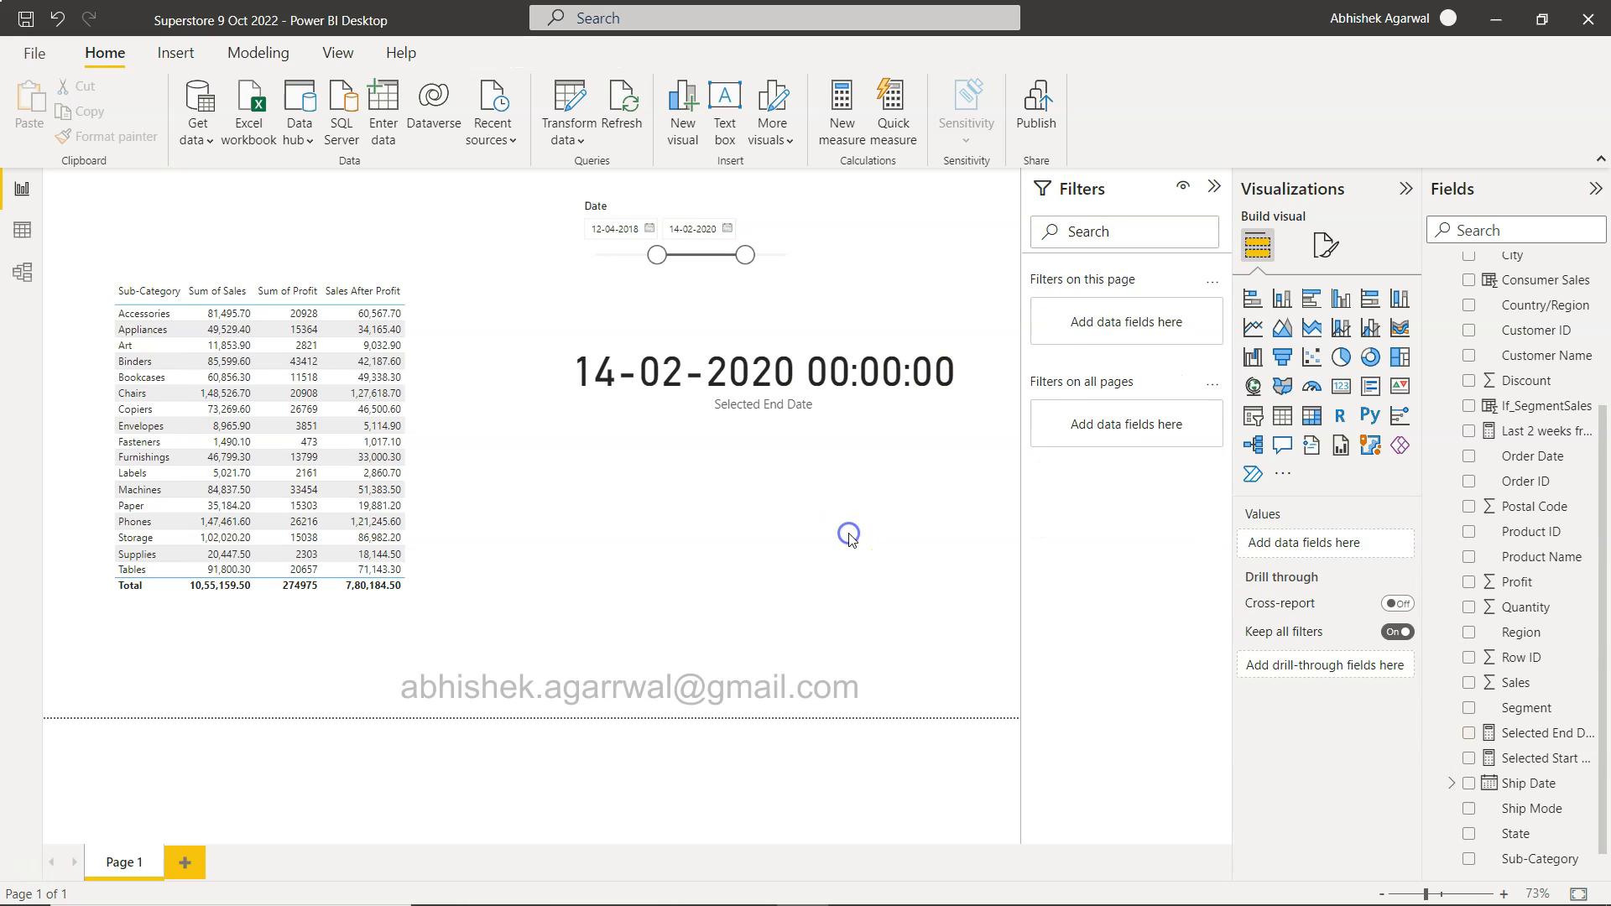
Create a new measure and begin its formula as "Previous 2 Weeks From Latest End Date = DATEADD("
left_click(842, 126)
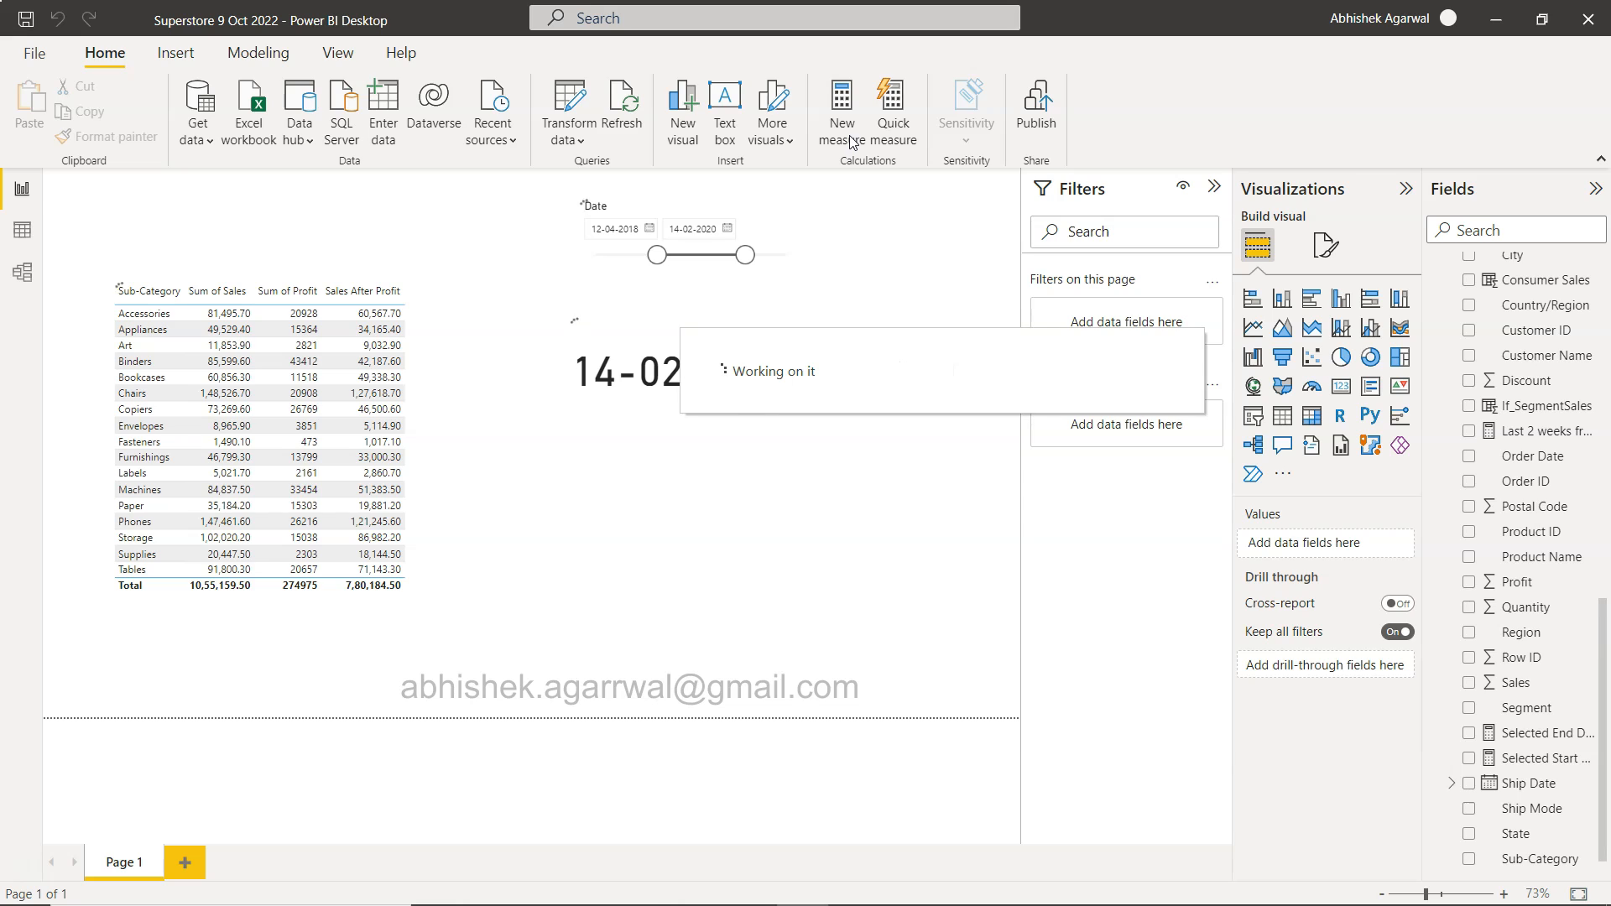
type("Previous 2 Weeks From L")
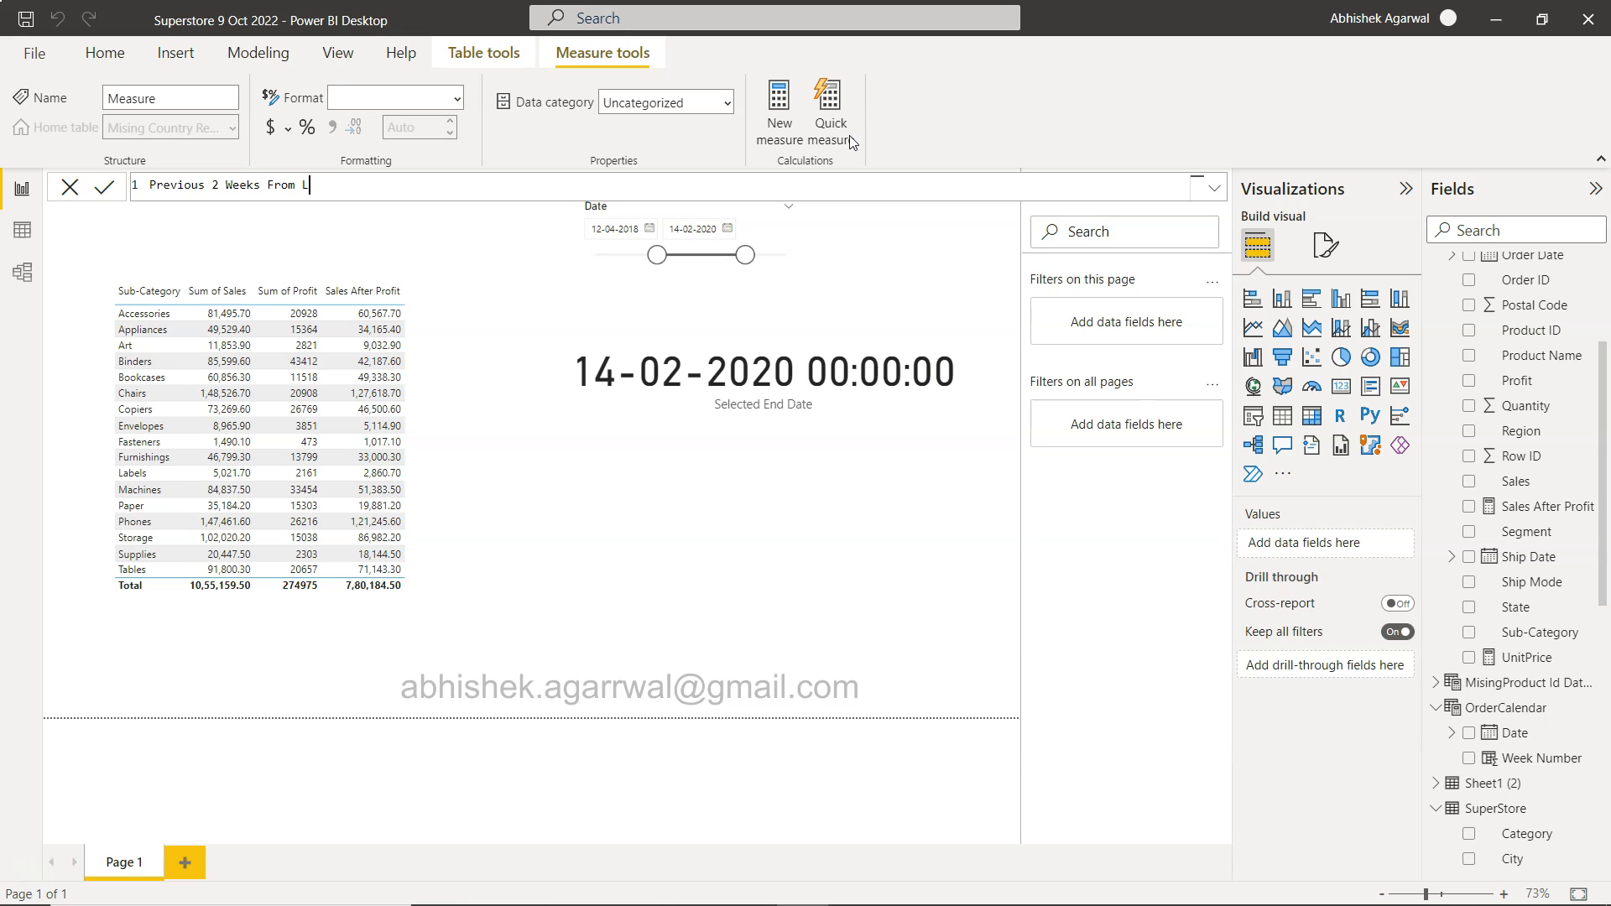
type("atest End Date = DATEADD(")
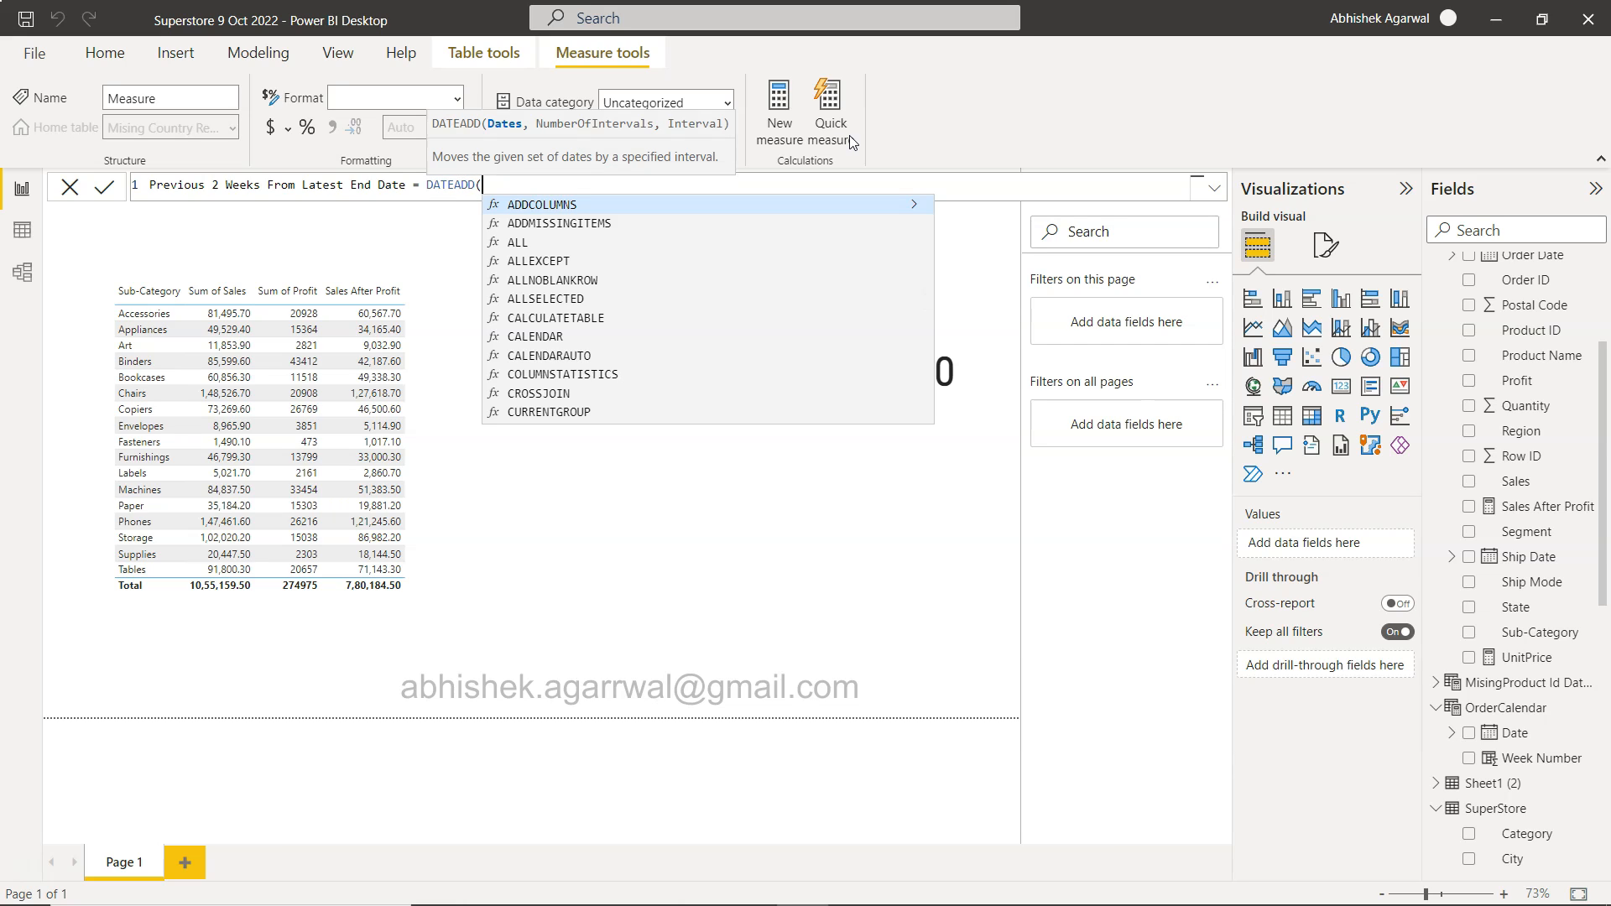
type("late")
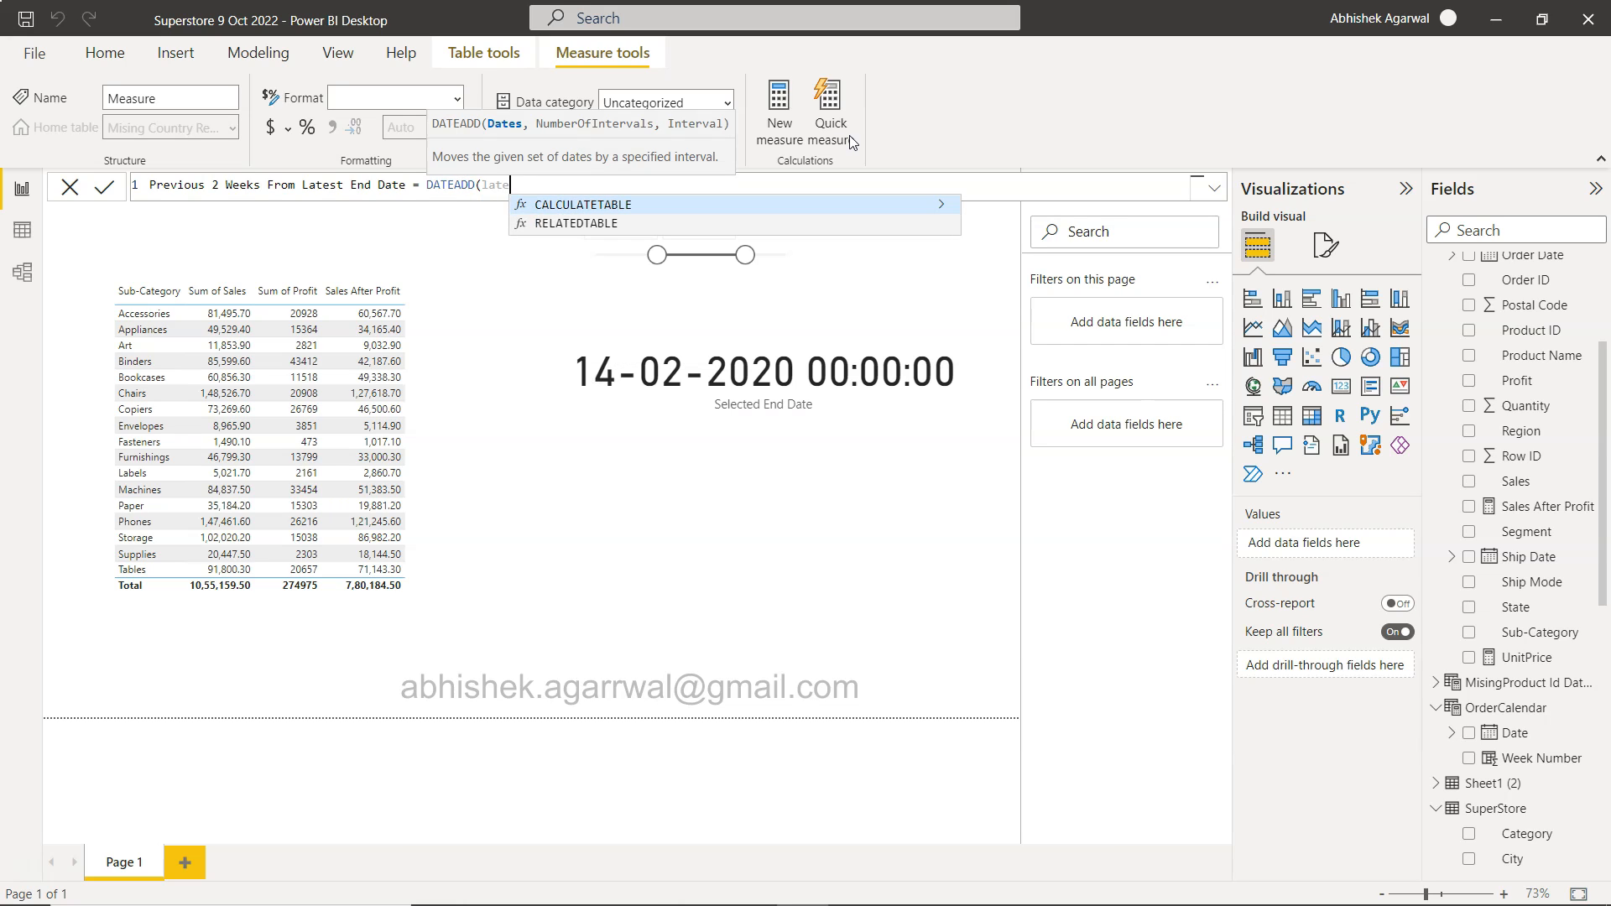
key("BackSpace")
key("BackSpace")
key("BackSpace")
key("BackSpace")
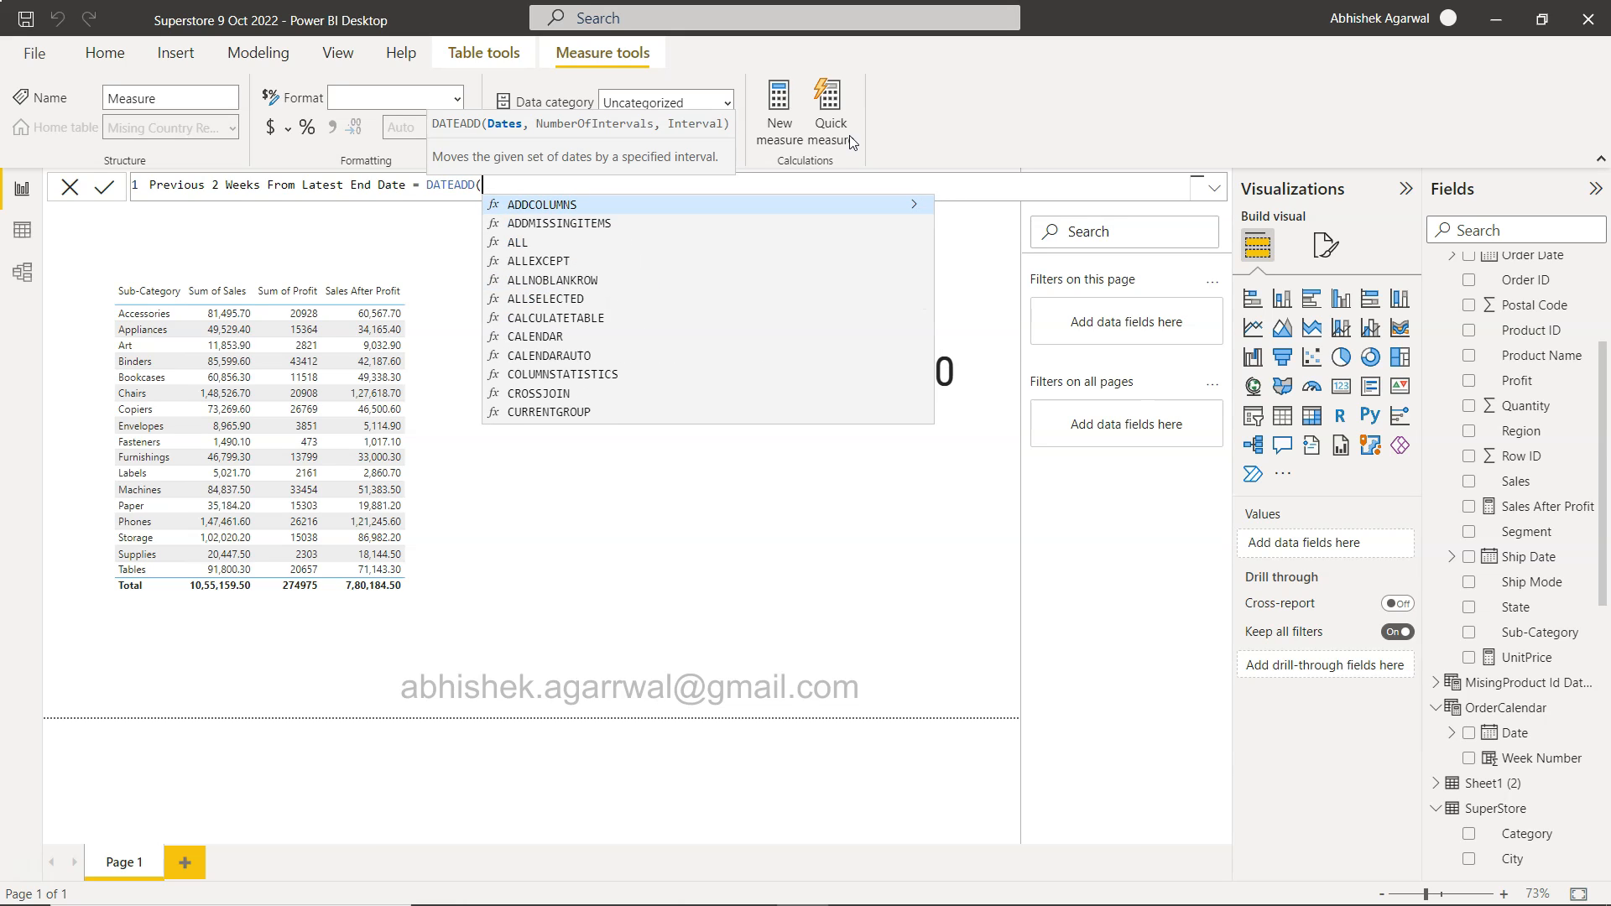
type("late")
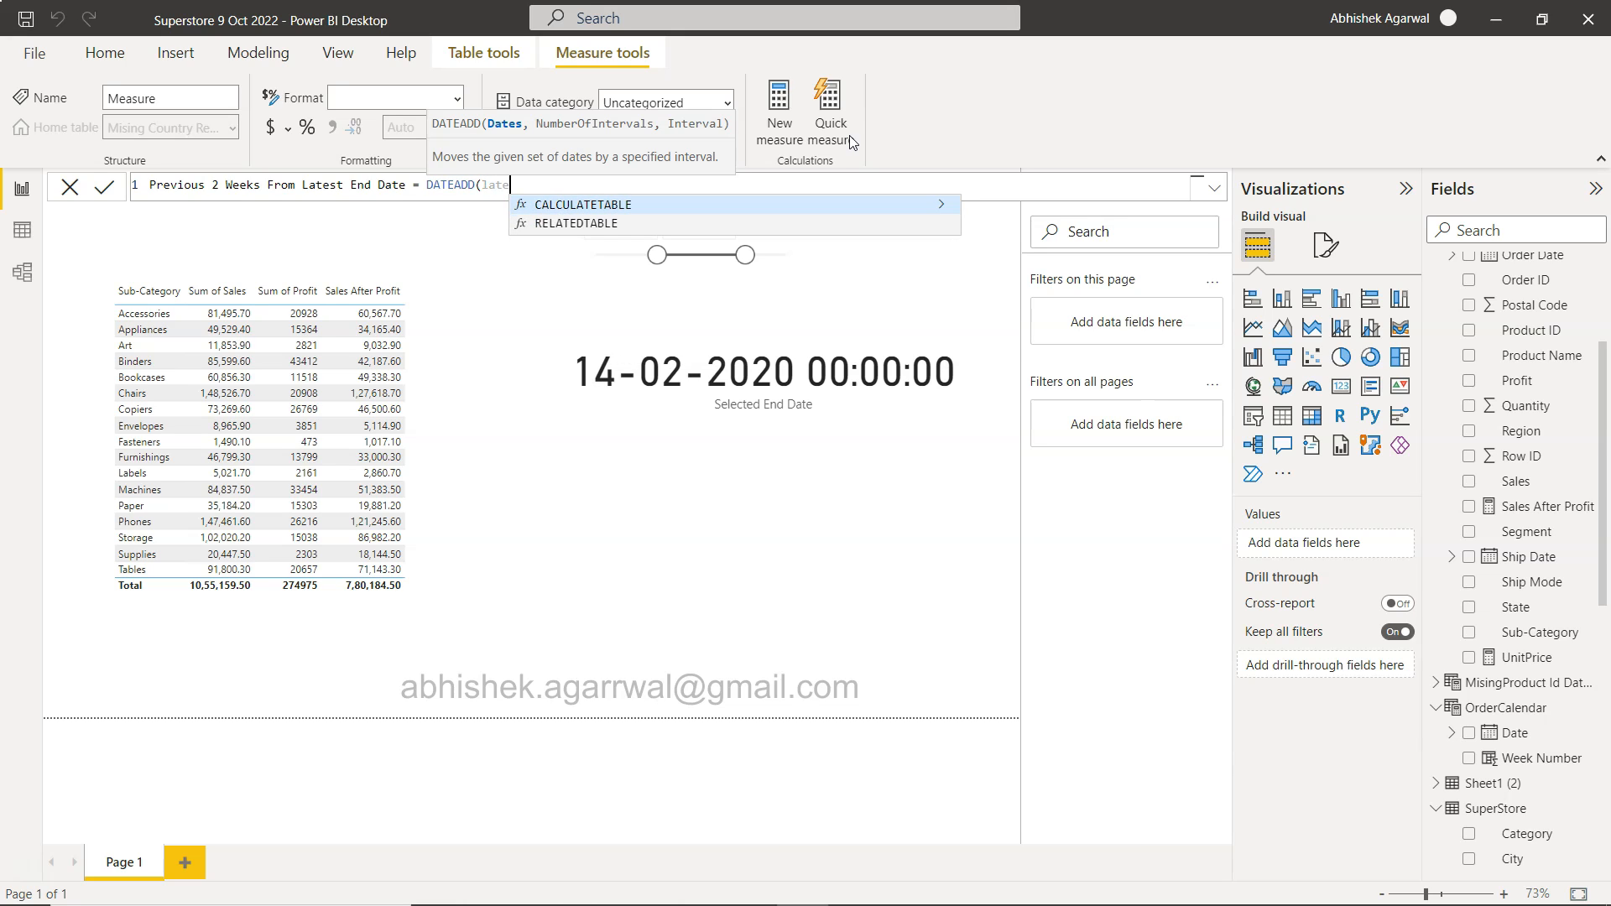
key("BackSpace")
key("BackSpace")
key("BackSpace")
key("BackSpace")
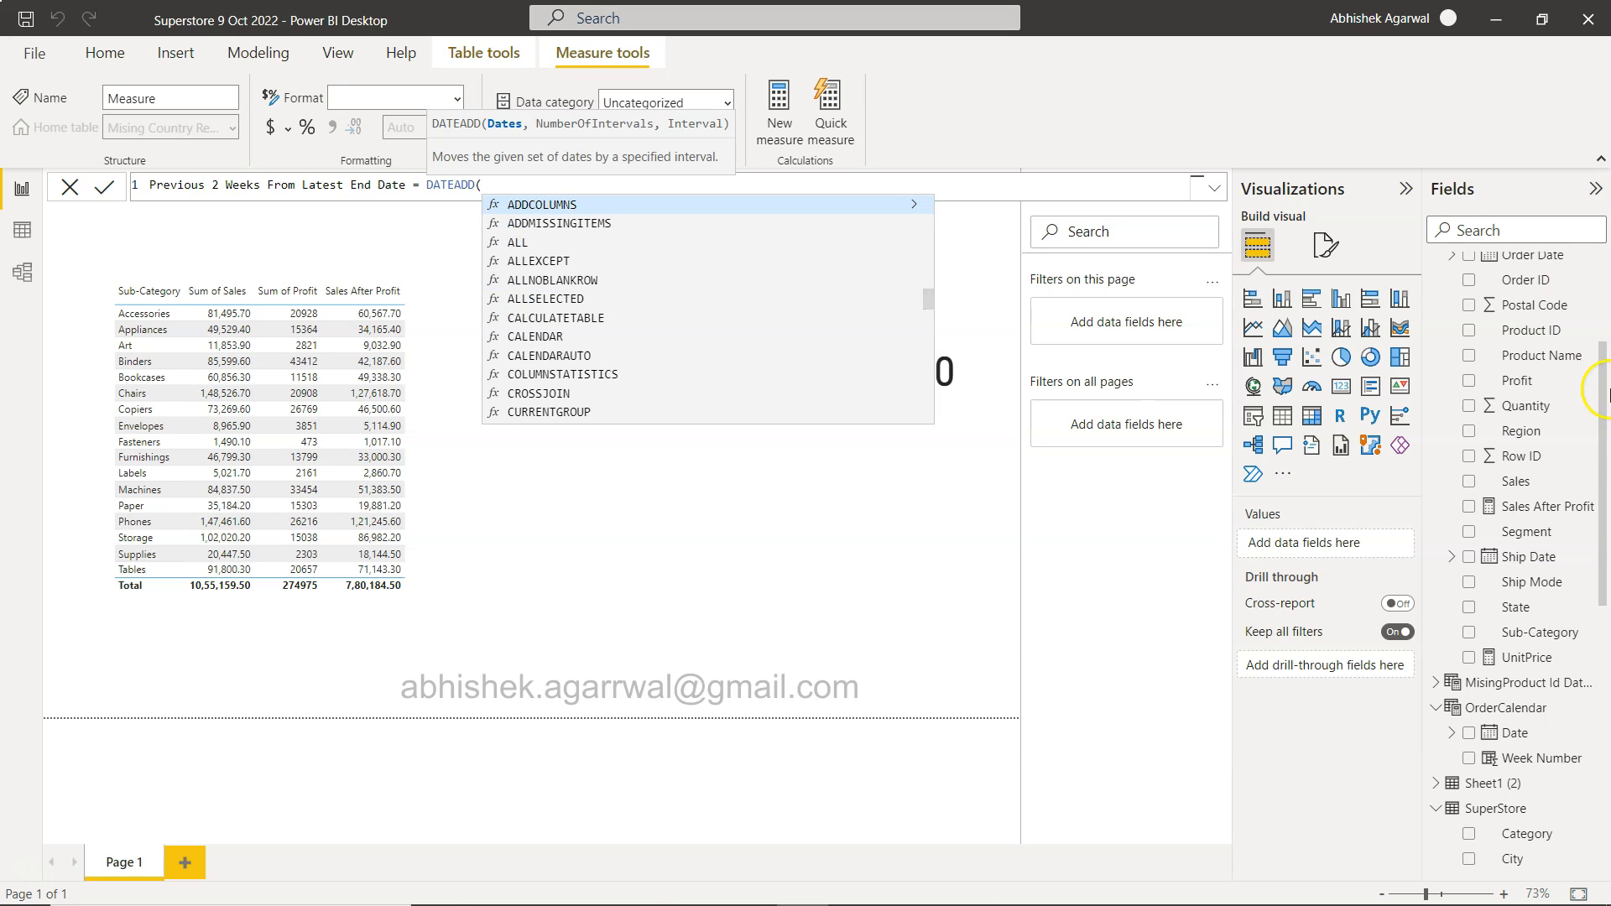
Try to reference the Selected End Date measure as the dates argument of DATEADD
scroll(1565, 632, "down", 5)
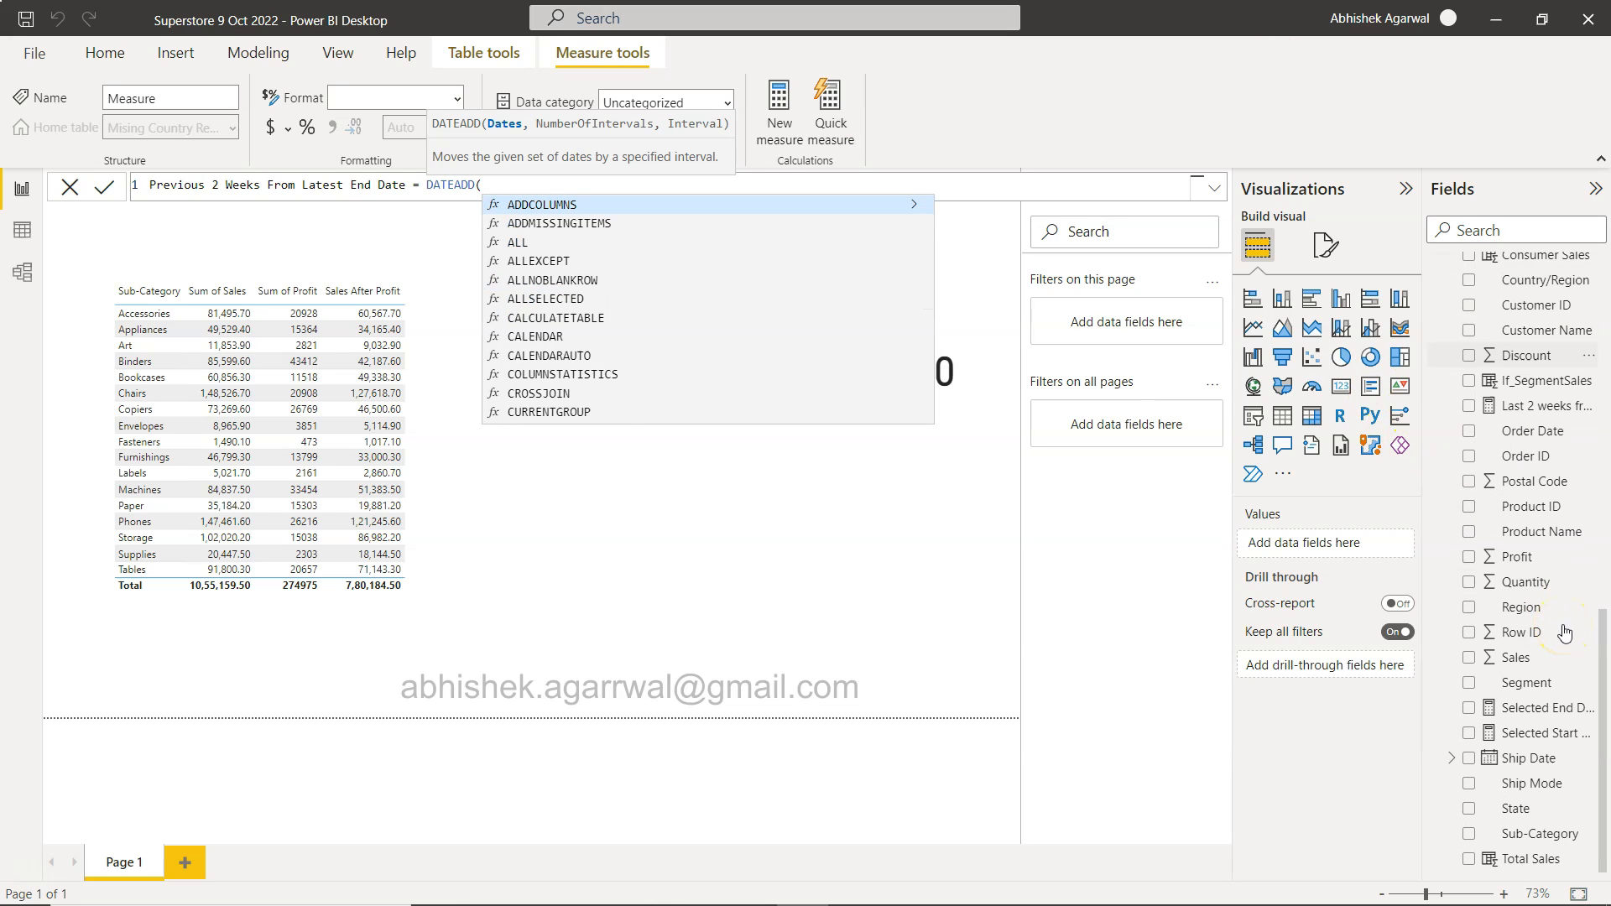
type("se")
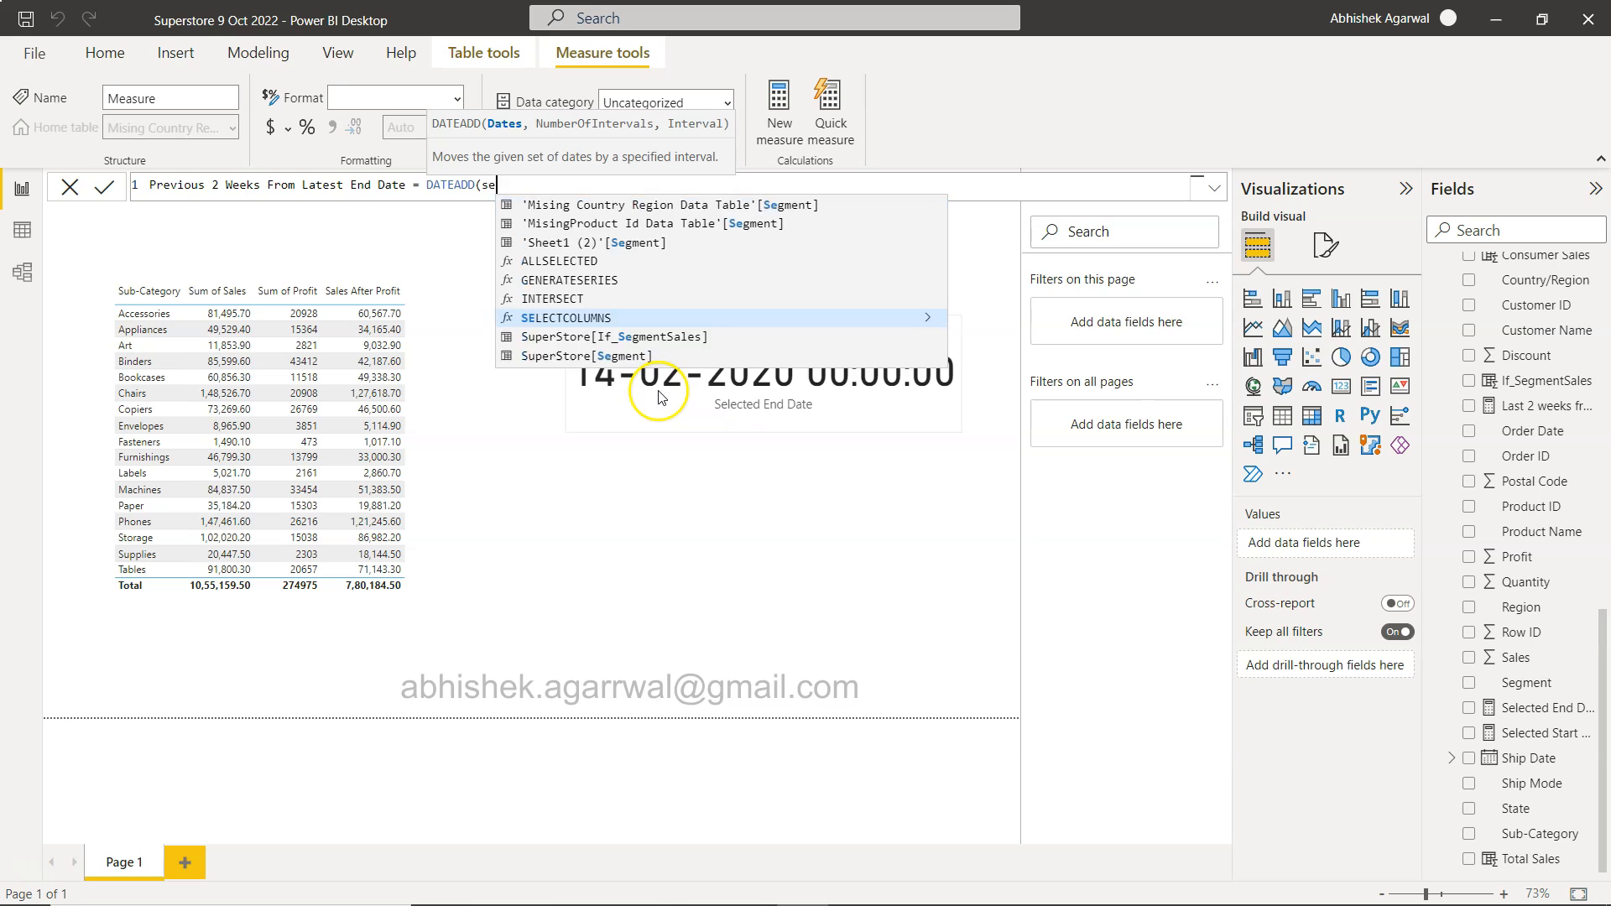
type("le")
key("BackSpace")
key("BackSpace")
key("BackSpace")
key("BackSpace")
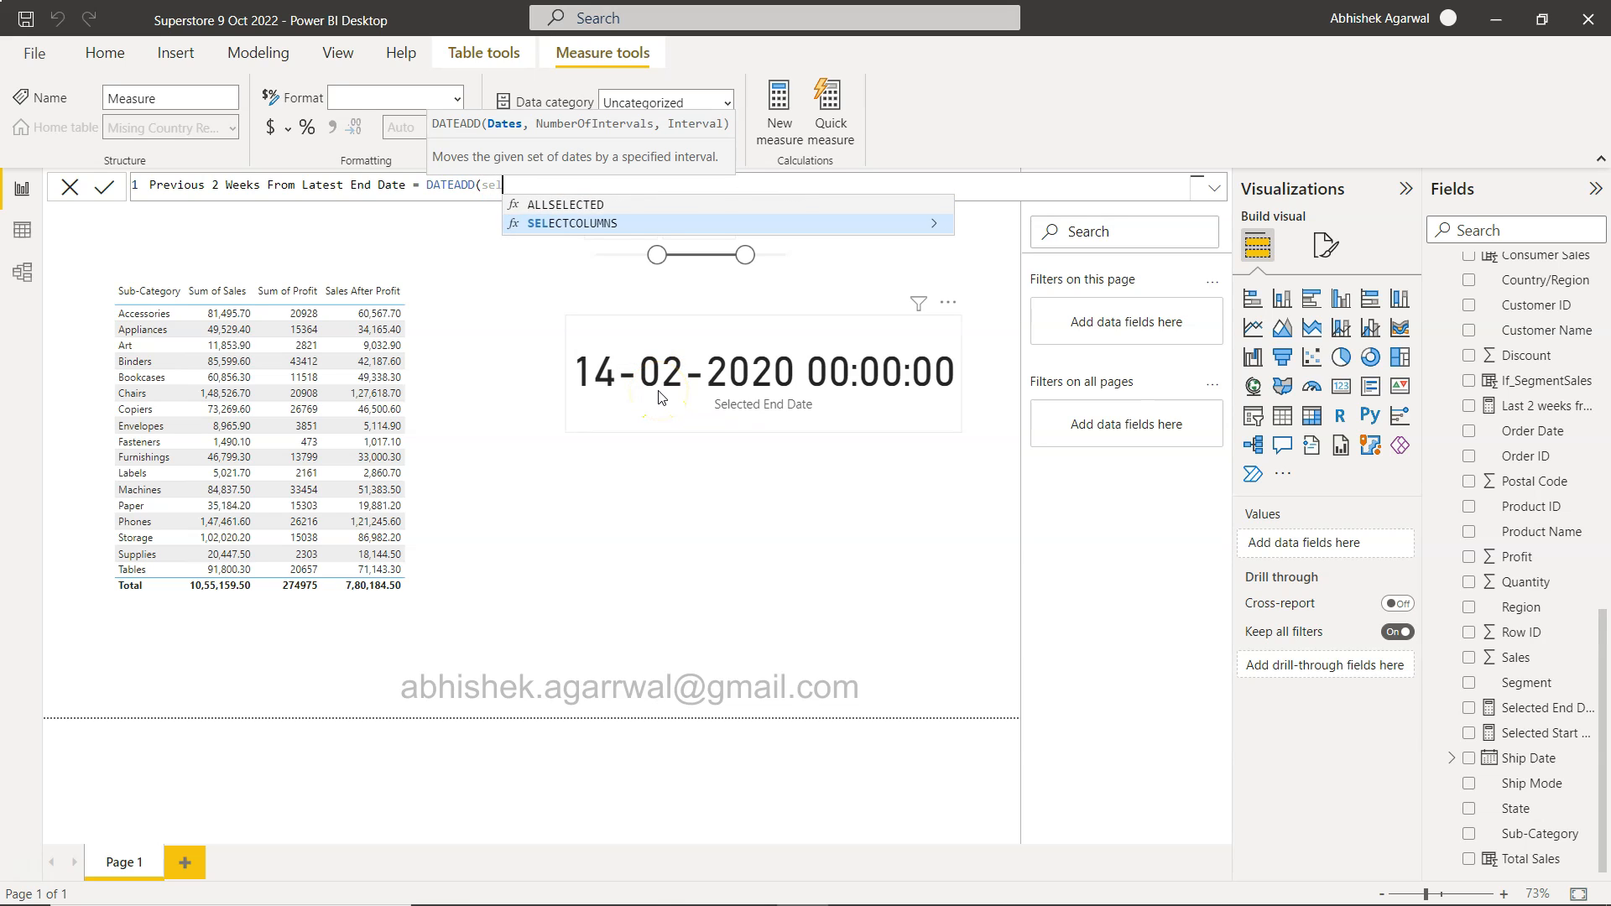
type("sele")
key("BackSpace")
key("BackSpace")
key("BackSpace")
key("BackSpace")
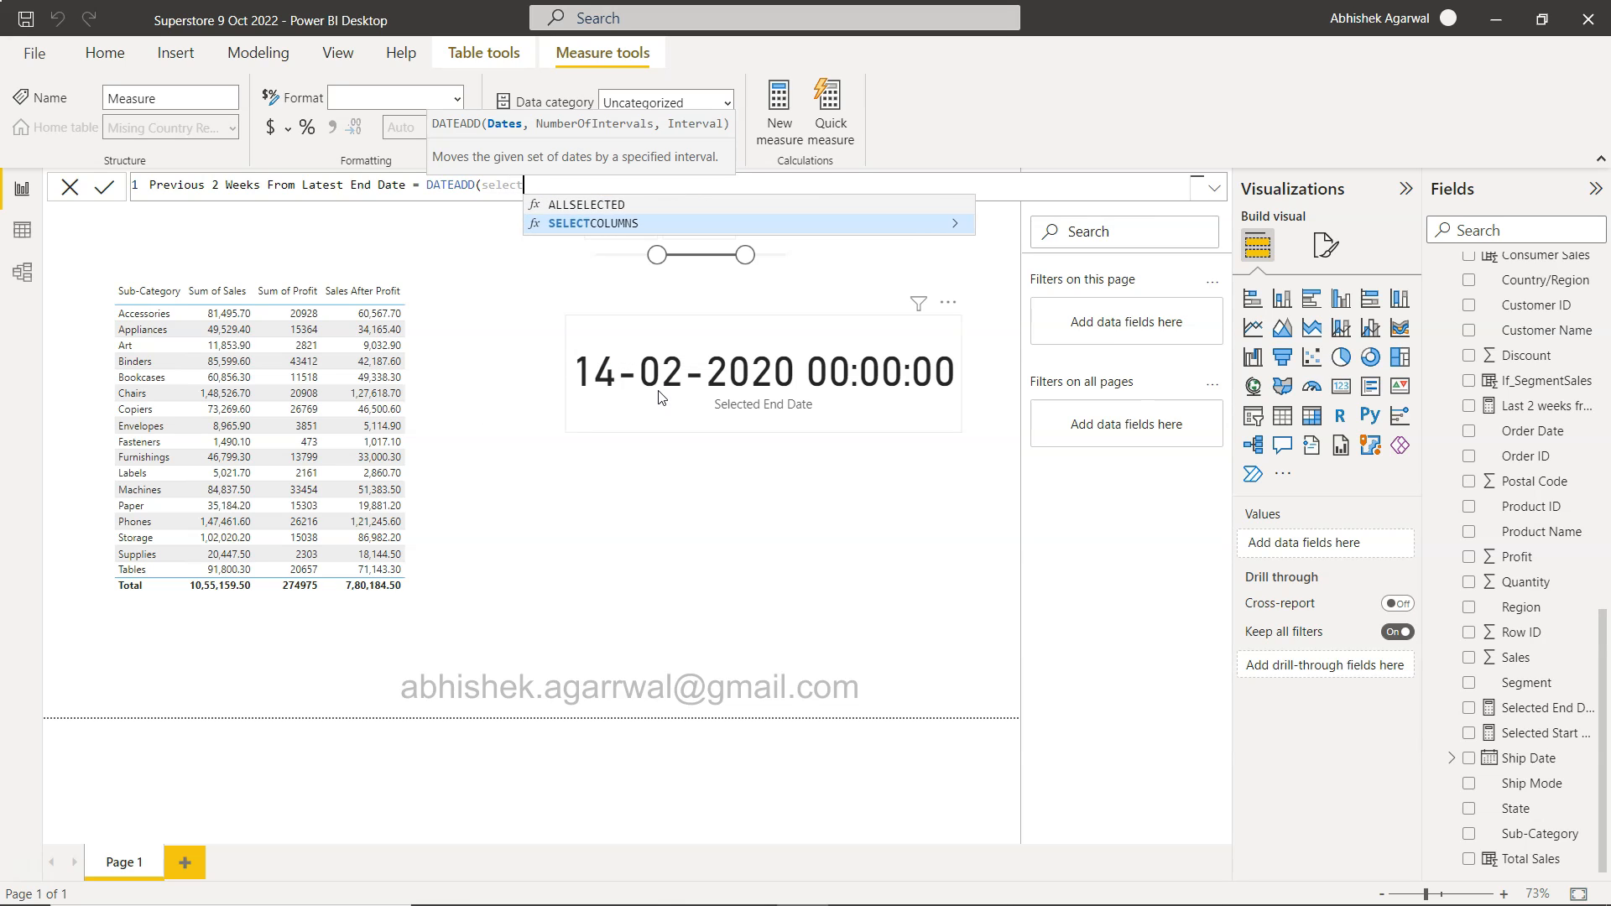
Try "latest" as the first DATEADD argument, and clear the entry from the formula
type("lat")
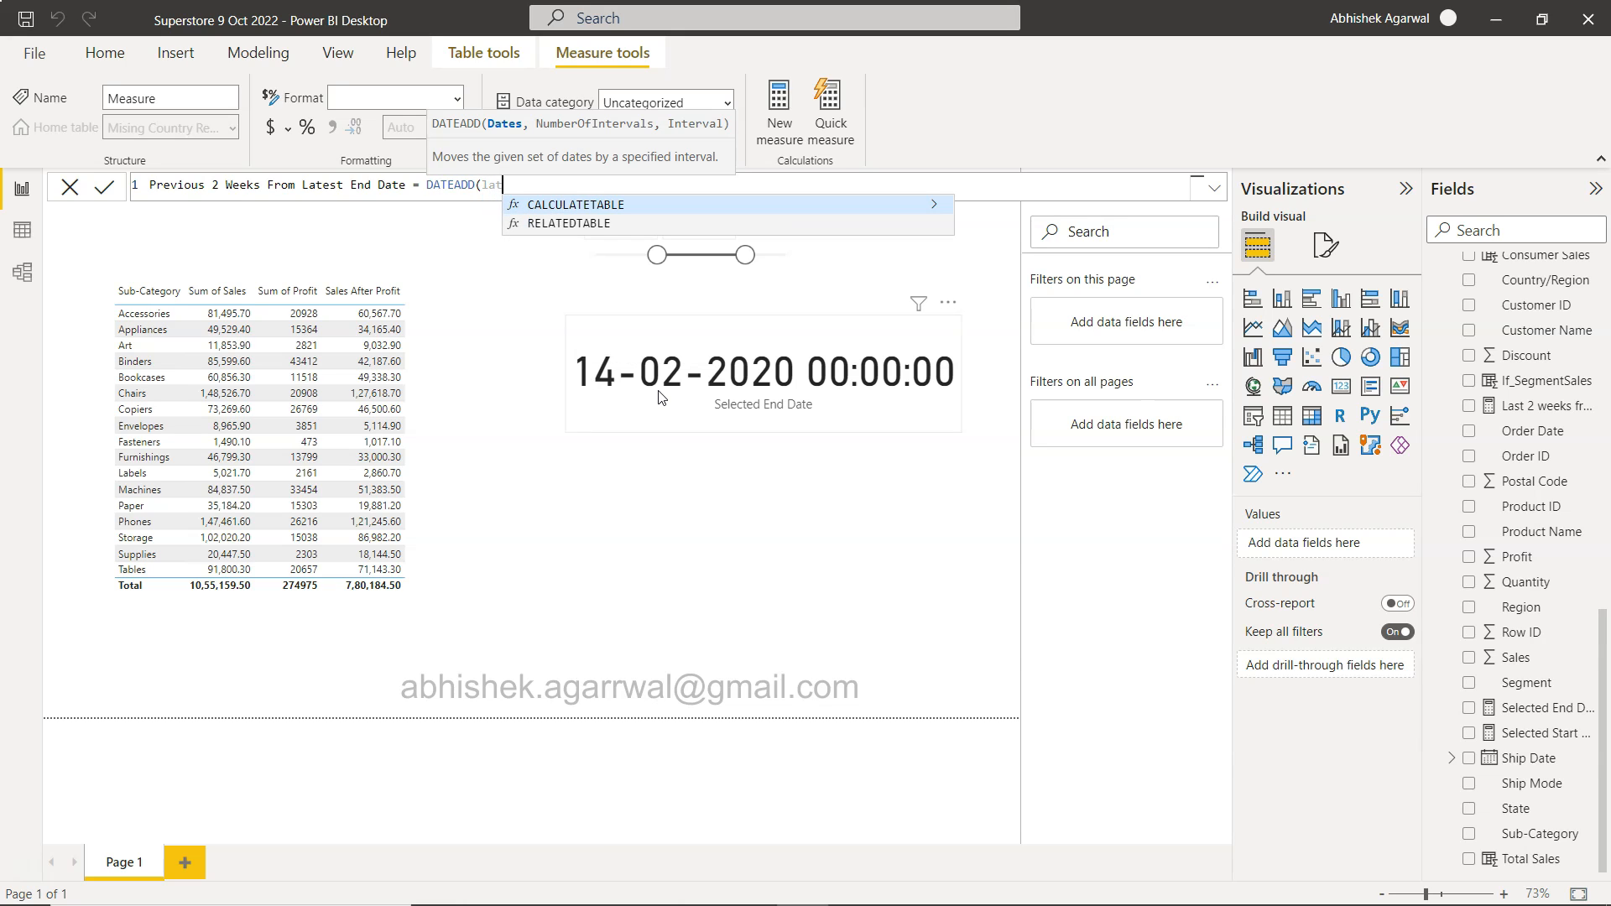
type("est")
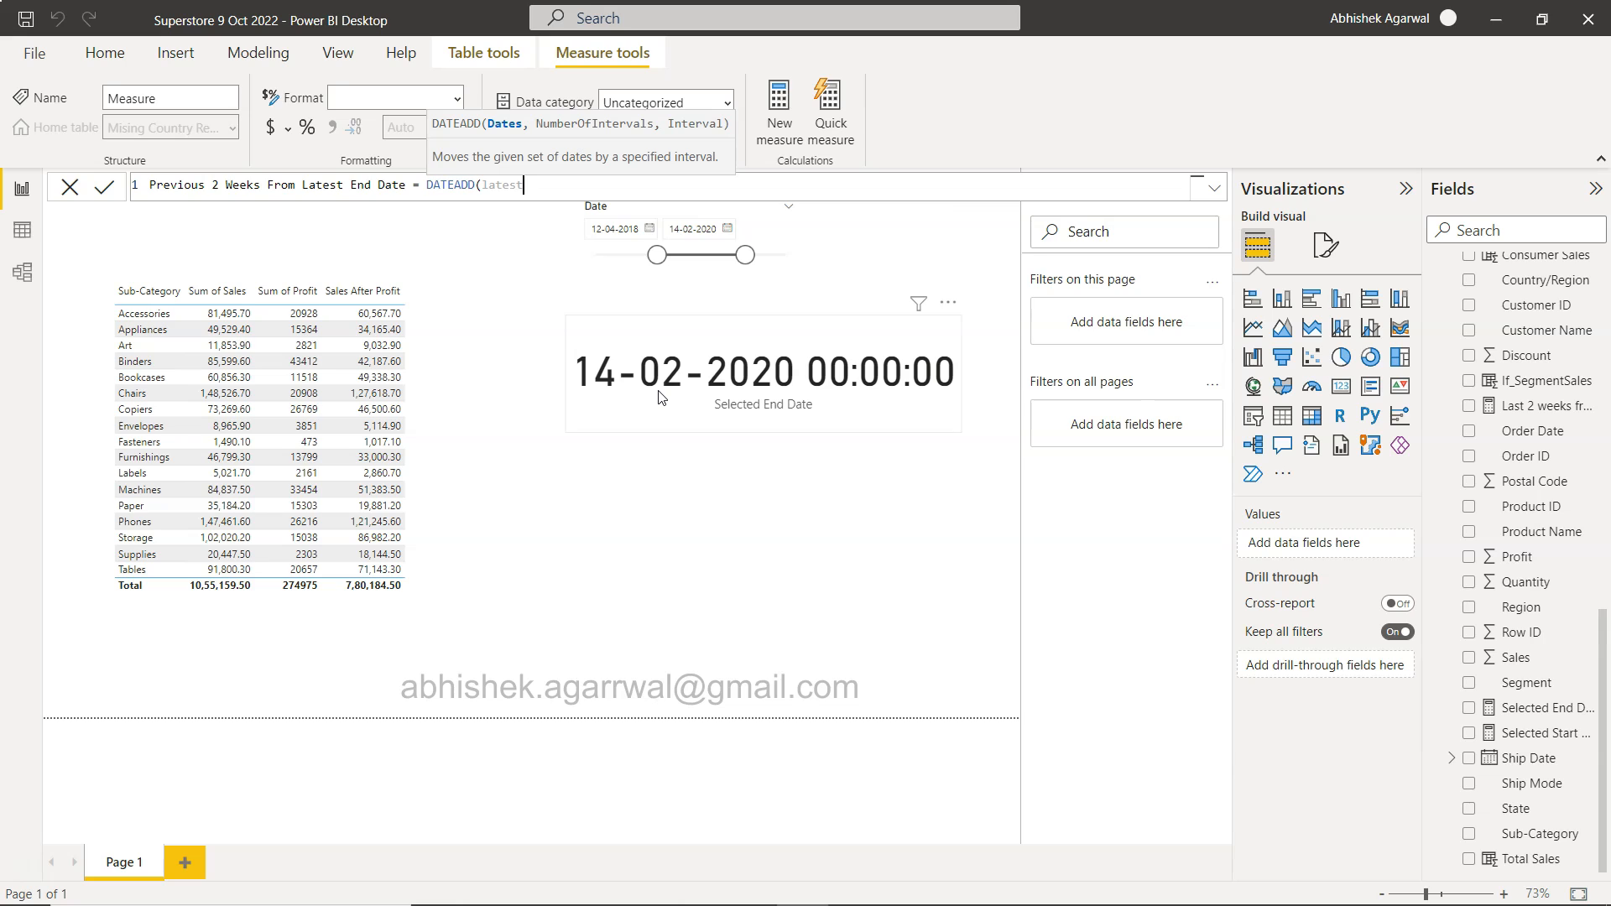
key("BackSpace")
key("BackSpace")
key("BackSpace")
key("BackSpace")
key("BackSpace")
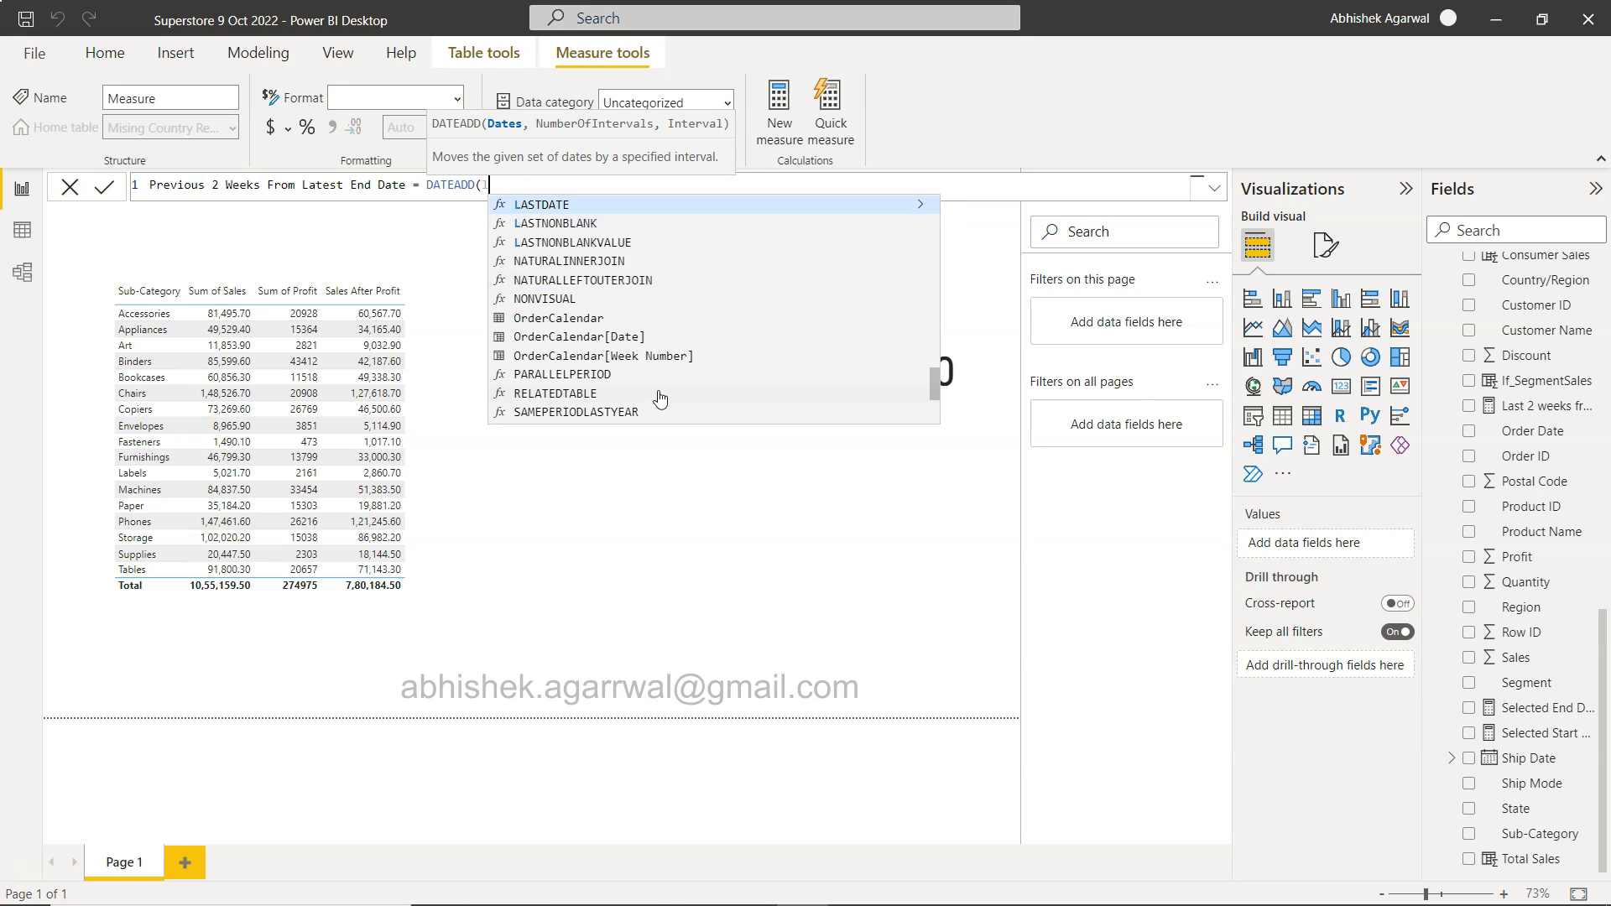
key("BackSpace")
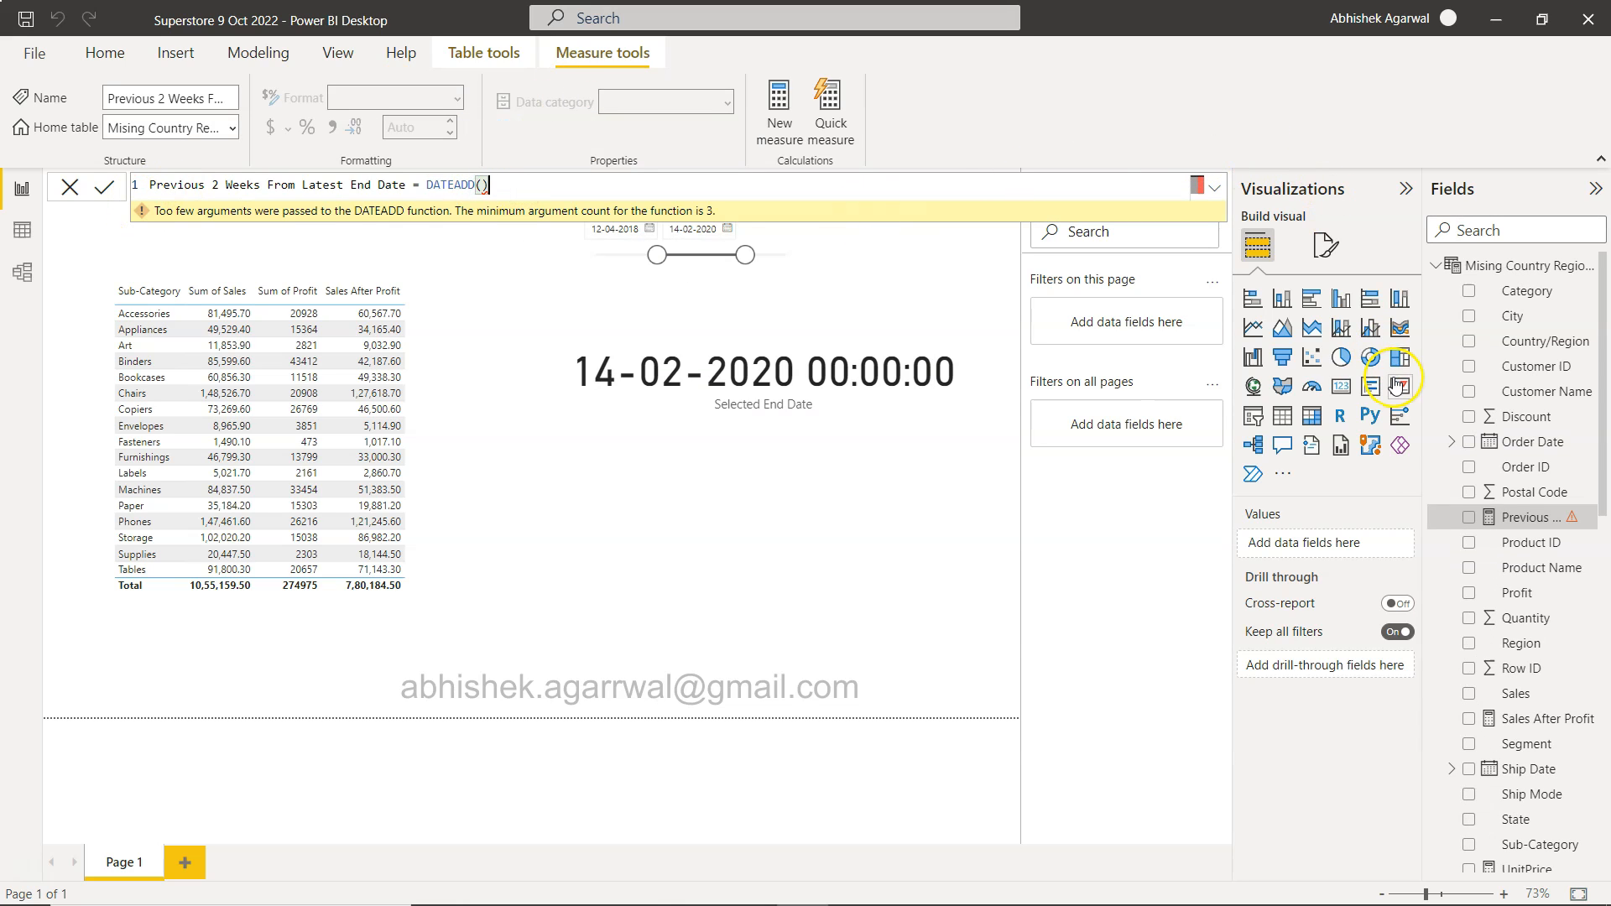
Delete the incomplete Previous 2 Weeks From Latest End Date measure from the Mising Country Region Data Table and confirm the deletion
left_click(1589, 520)
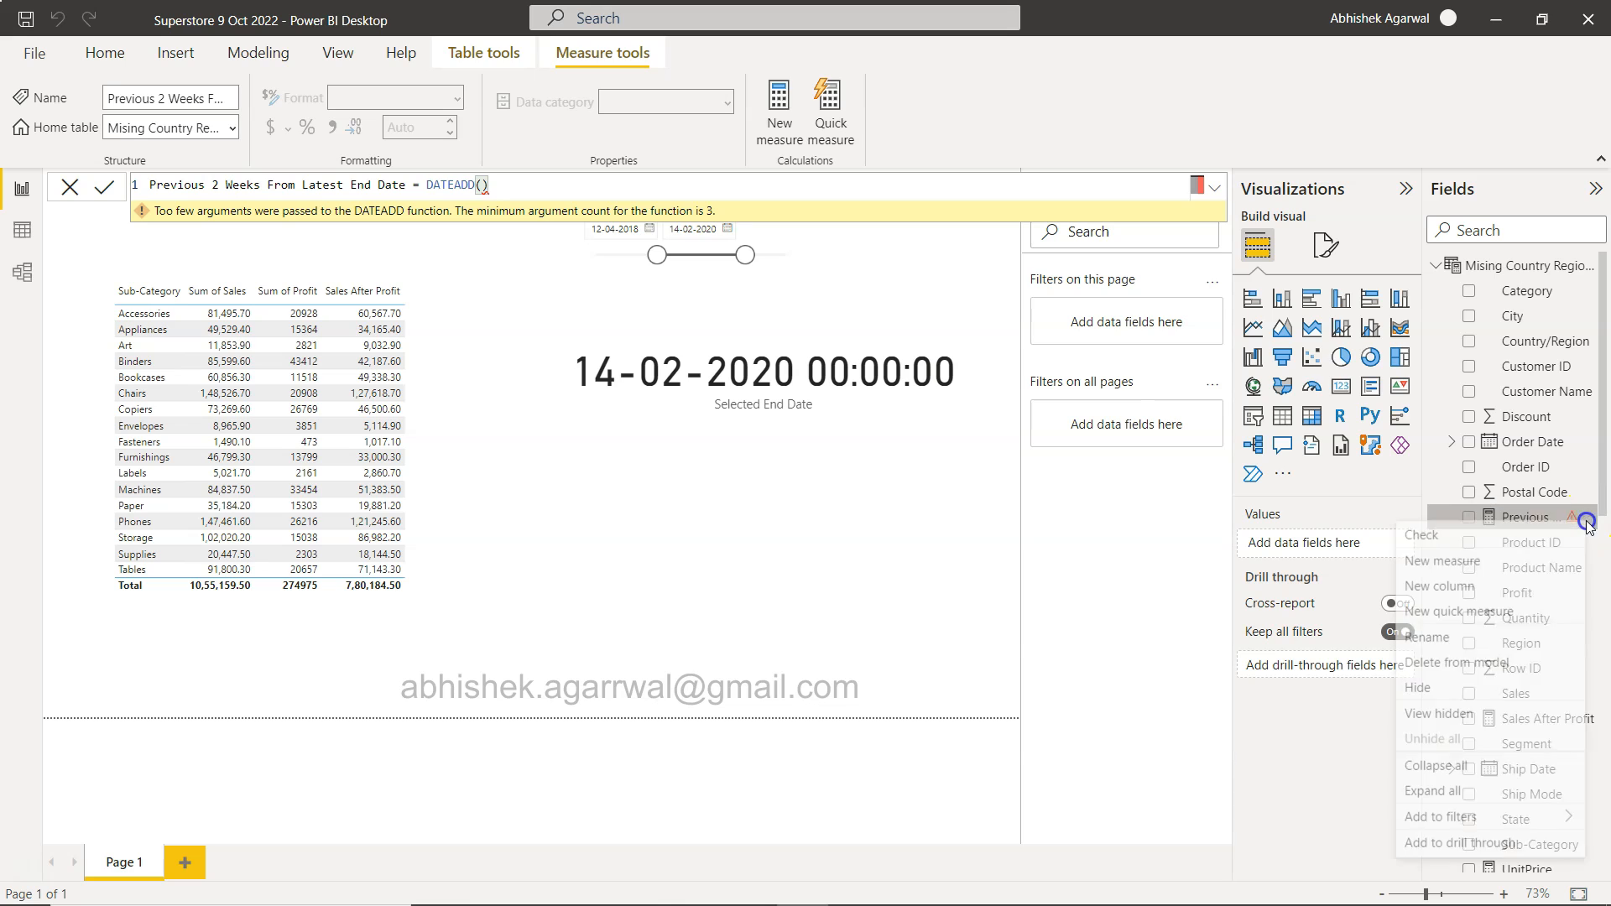
left_click(1493, 665)
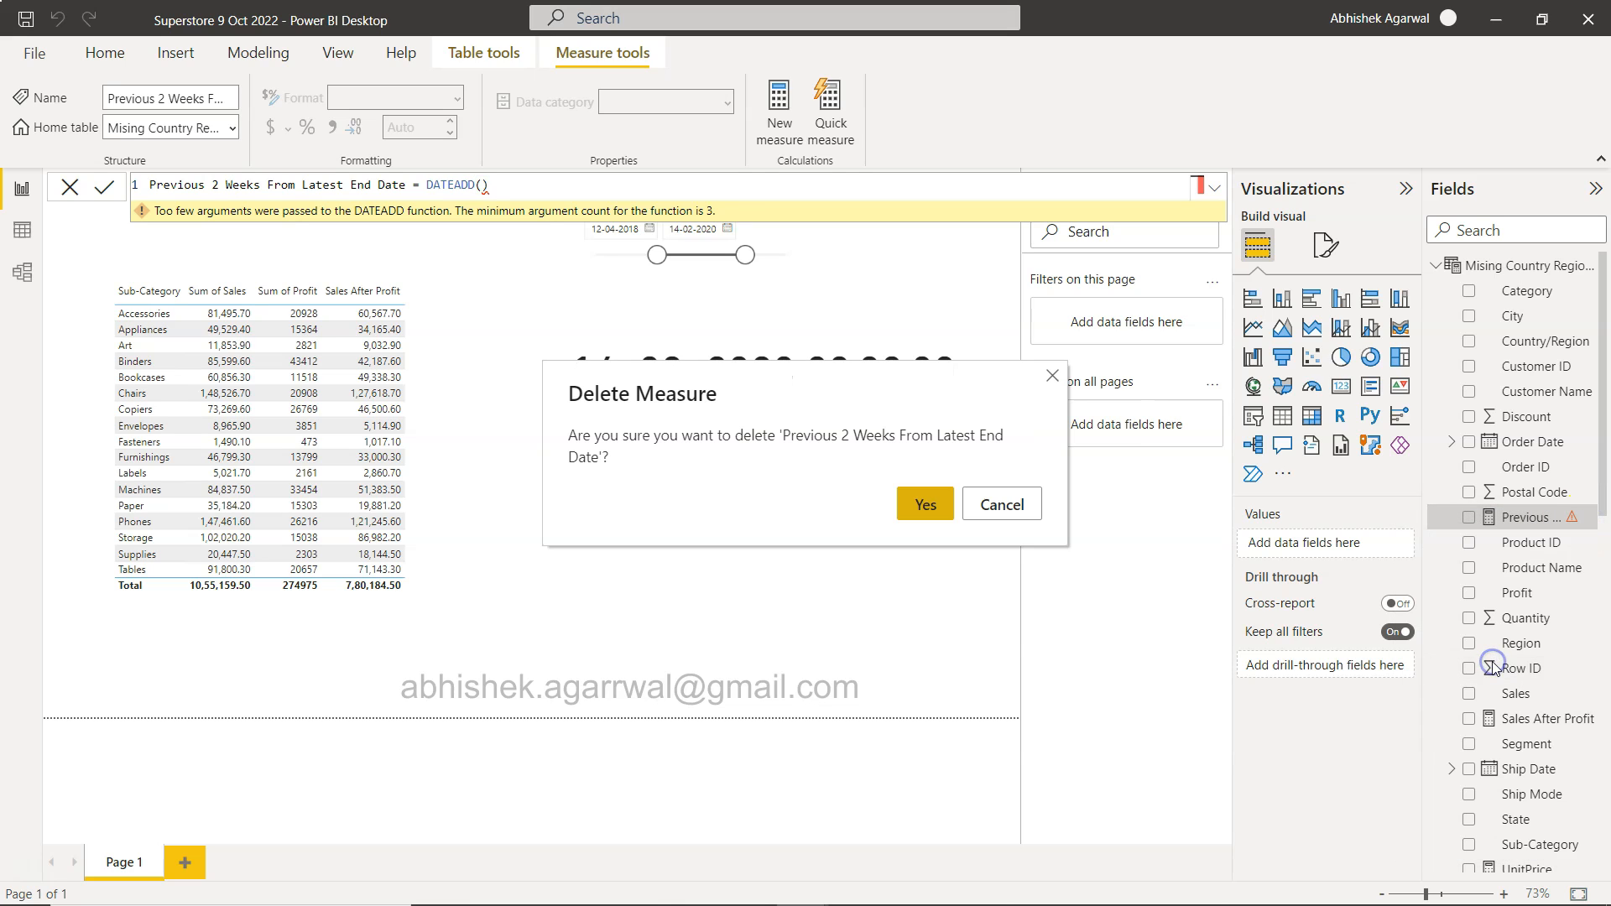
left_click(924, 504)
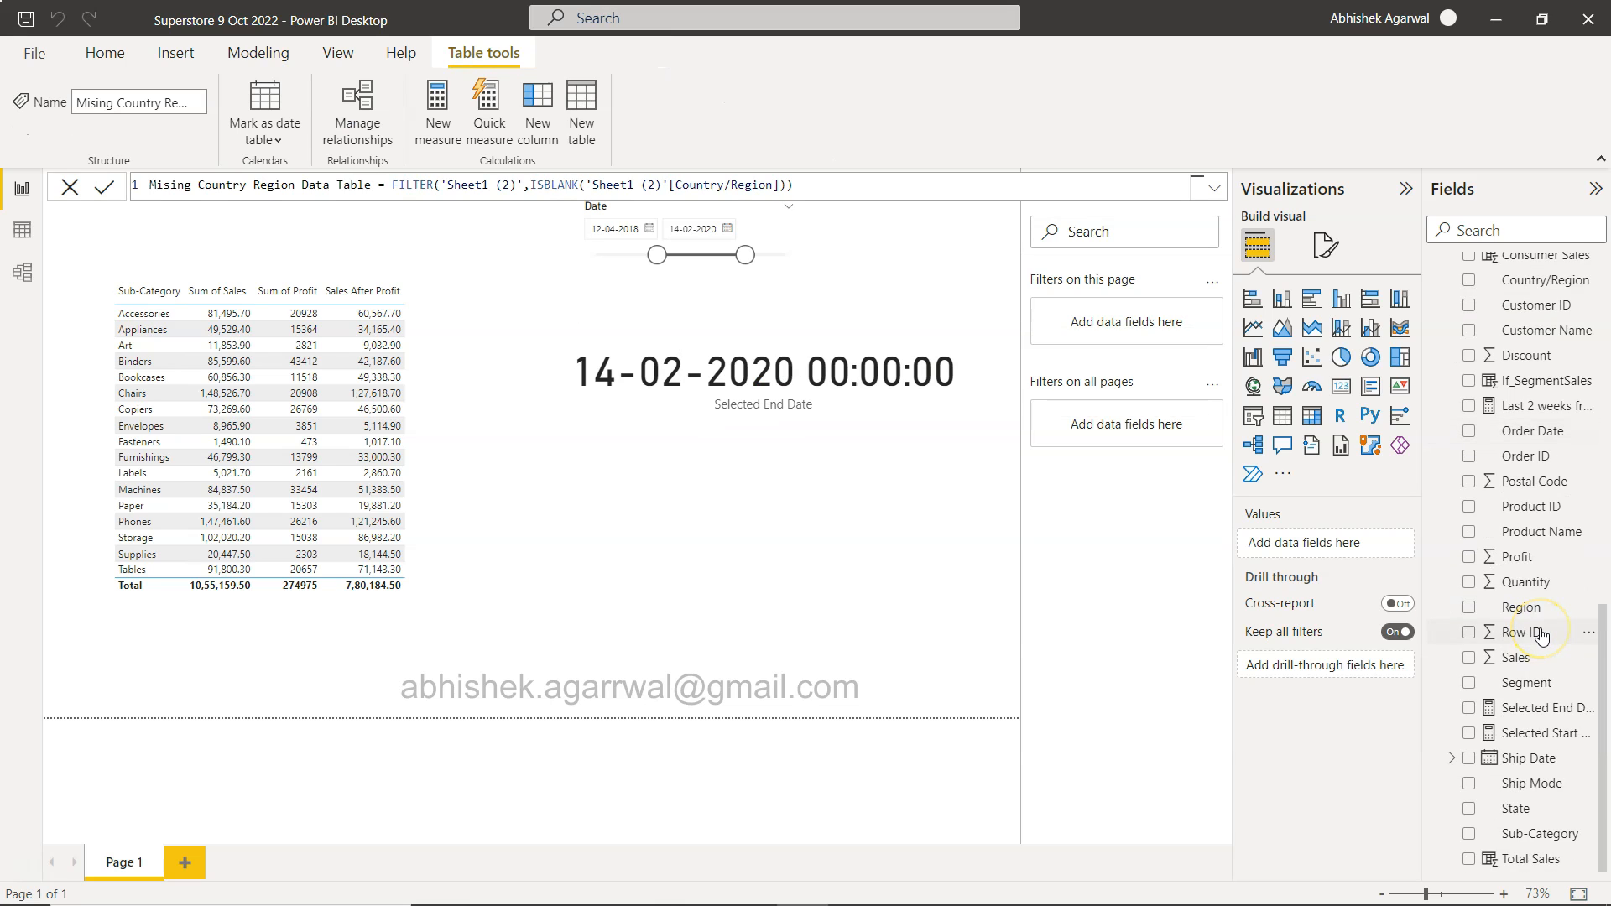
Create a new measure in the SuperStore table and begin its formula as "Previous 2 Weeks from Latest Selected Date = DATEADD("
scroll(1541, 635, "up", 6)
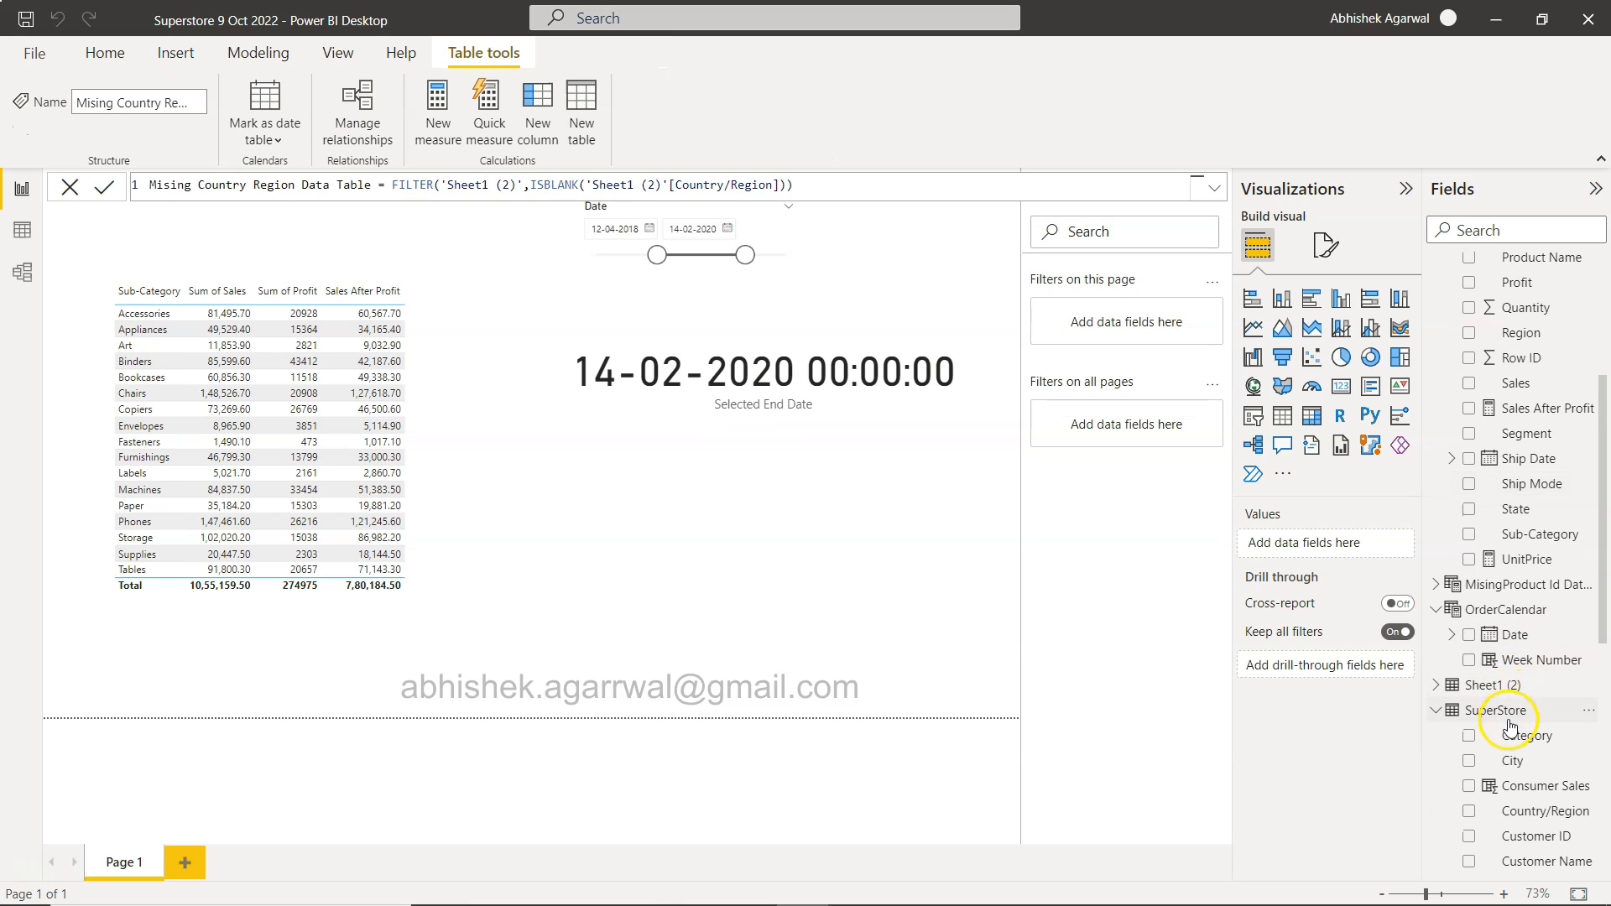
left_click(1508, 717)
left_click(458, 127)
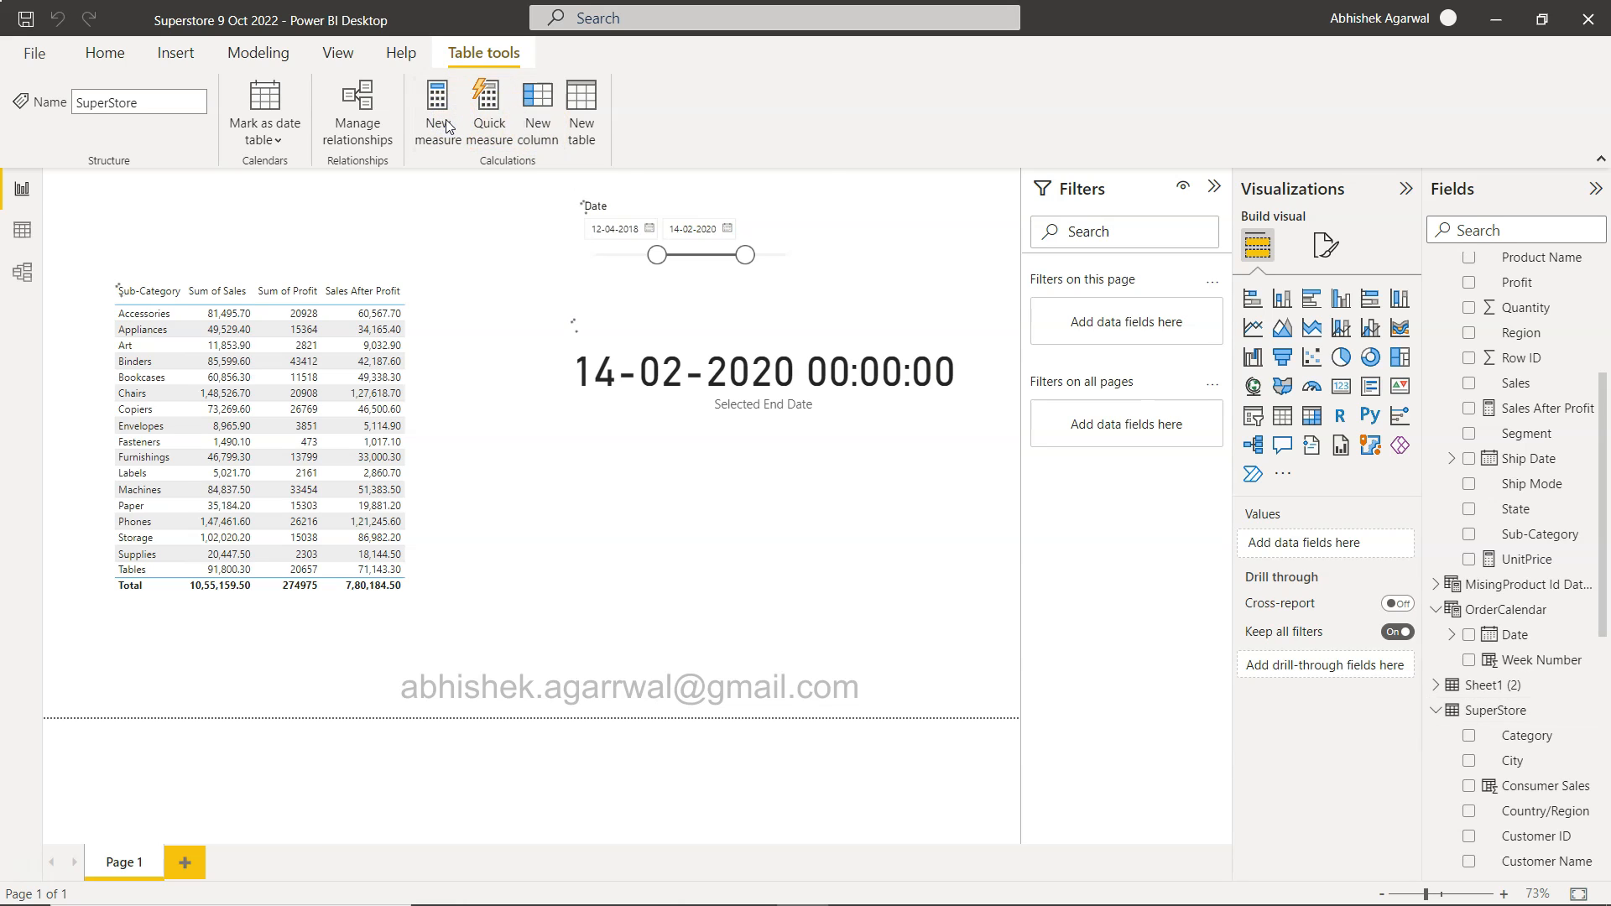
type("Previo")
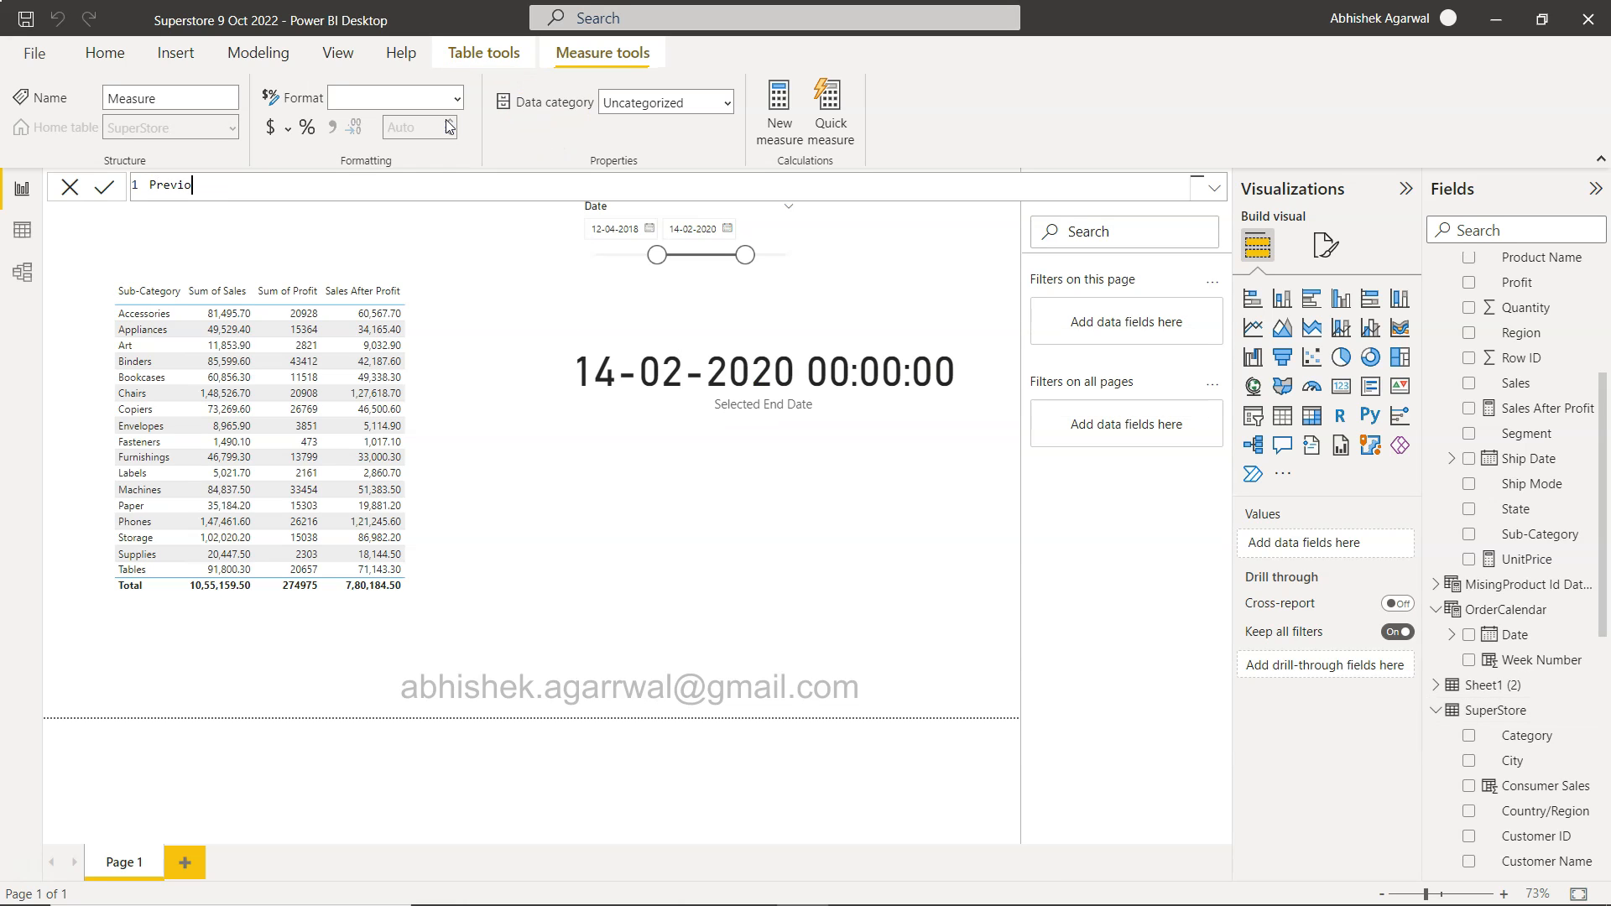
type("us 2 Weeks")
type("from Latest Selected Date = Date")
key("Down")
key("Tab")
key("Escape")
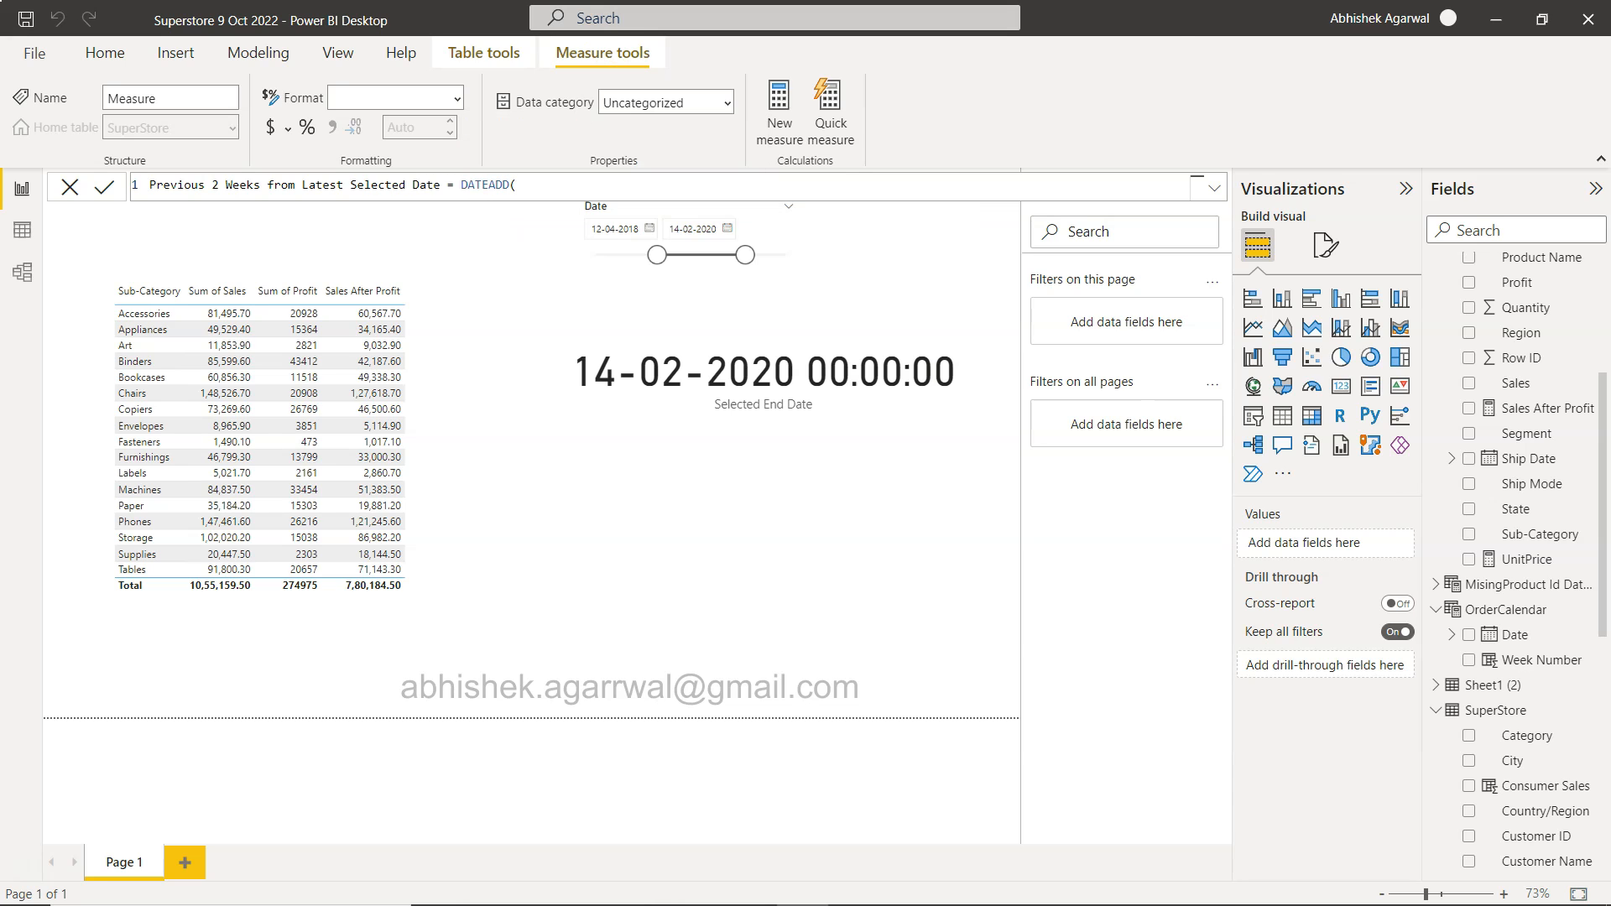
Try to reference a selected-date measure inside the new measure's DATEADD function, and clear the partial entry
scroll(1500, 736, "down", 6)
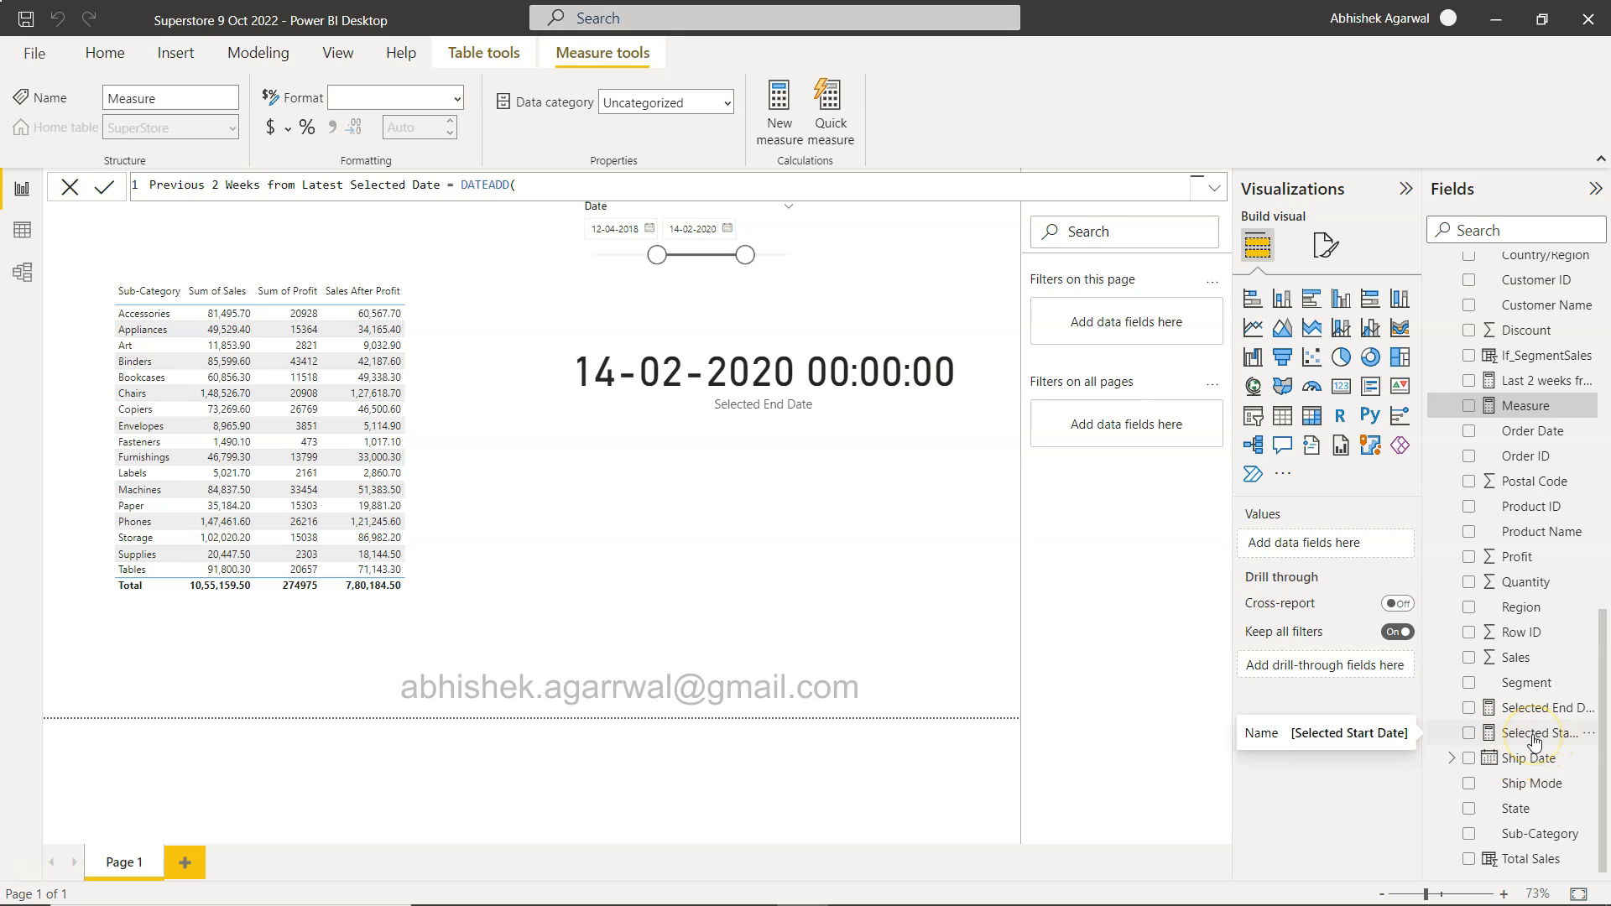
left_click(741, 184)
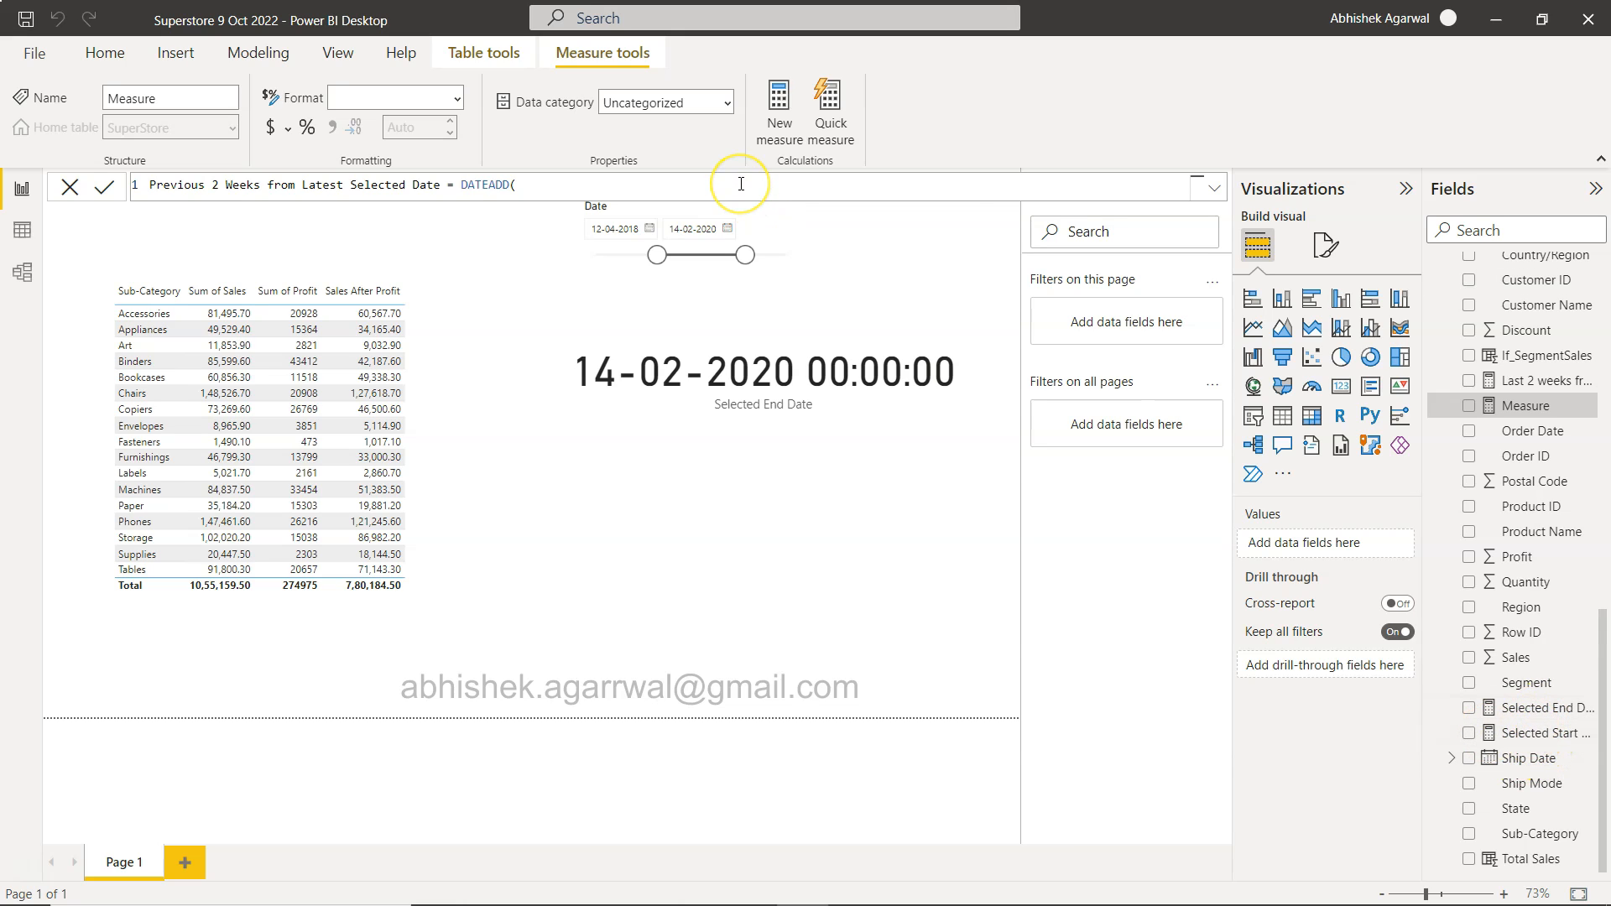
type("sele")
key("BackSpace")
key("BackSpace")
key("BackSpace")
key("BackSpace")
type("Sel")
key("BackSpace")
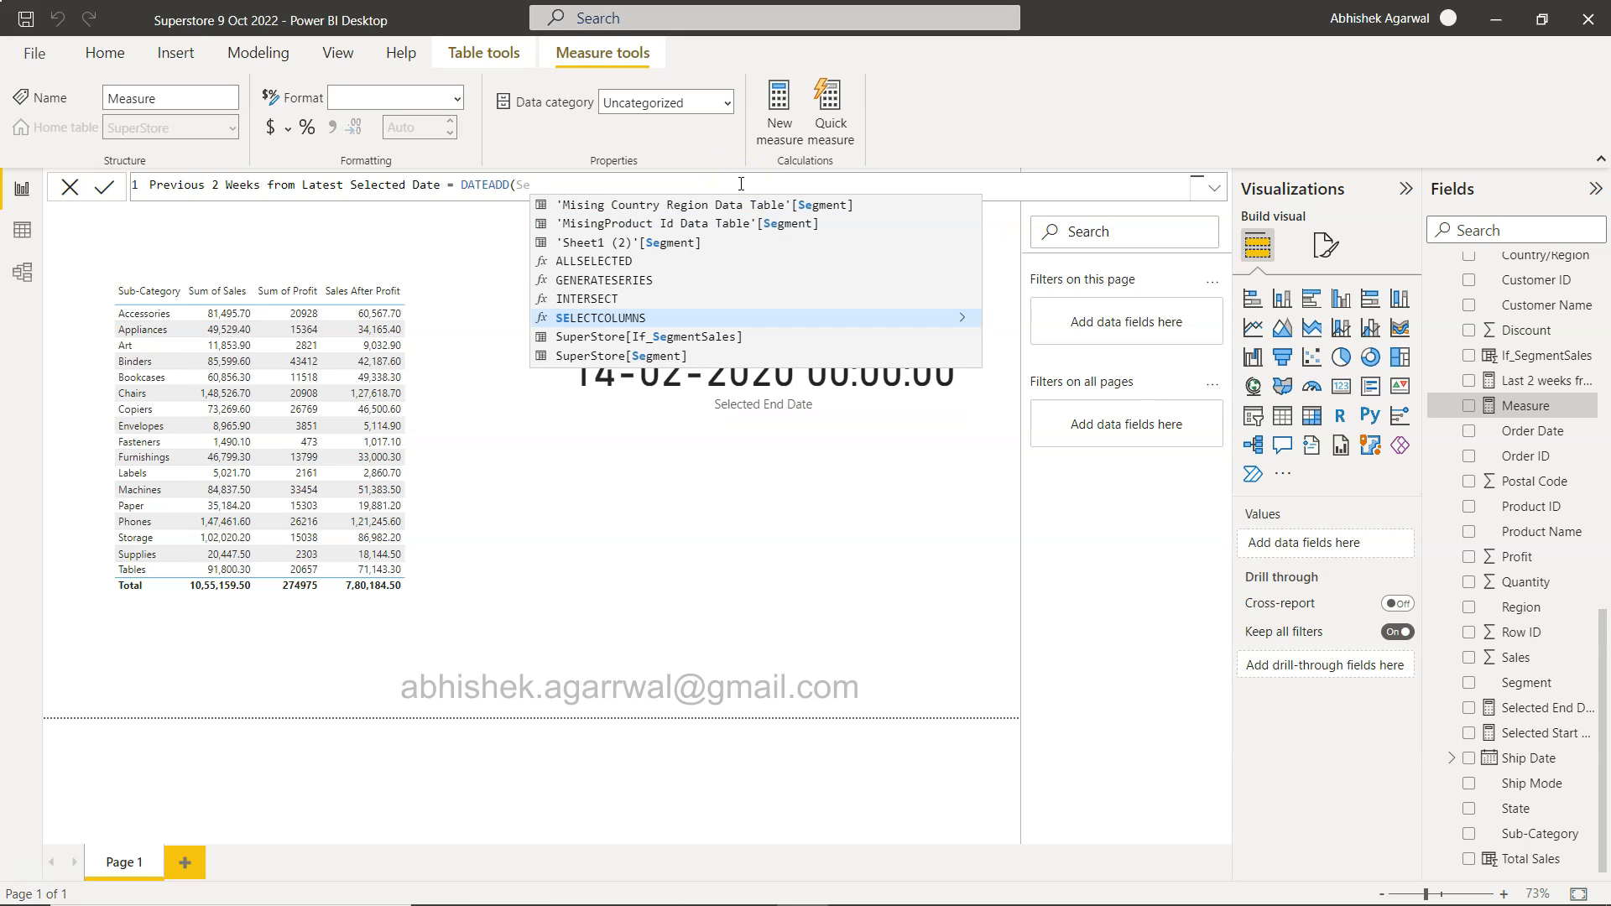
key("BackSpace")
key("BackSpace")
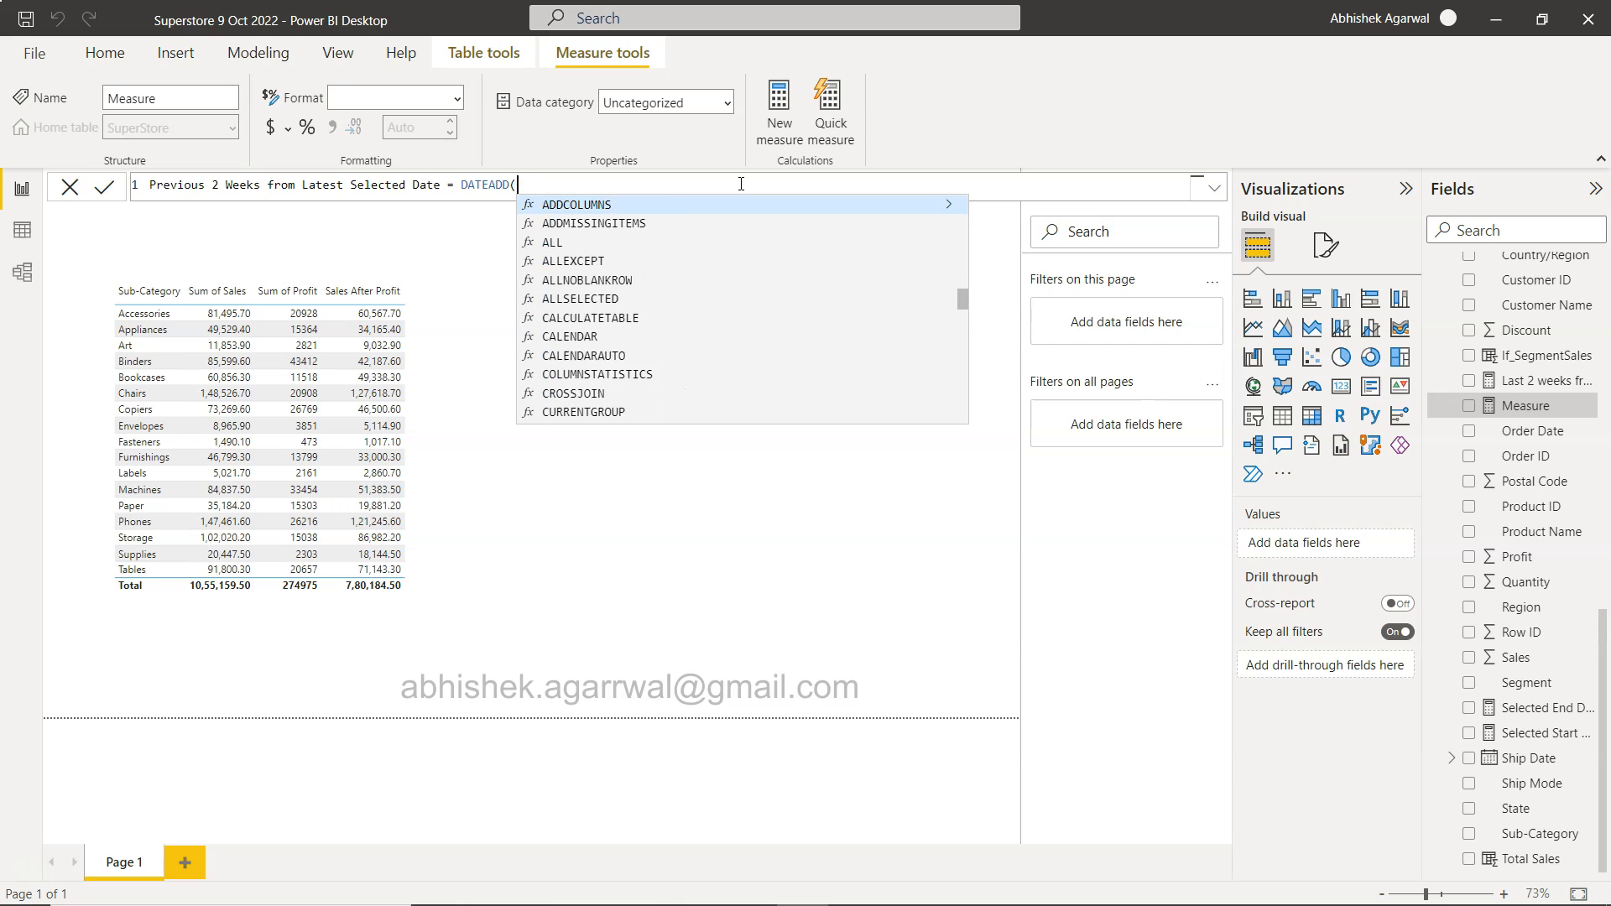
Try "LatestDate" as the DATEADD dates argument, and erase it back to the opening parenthesis
type("Latest")
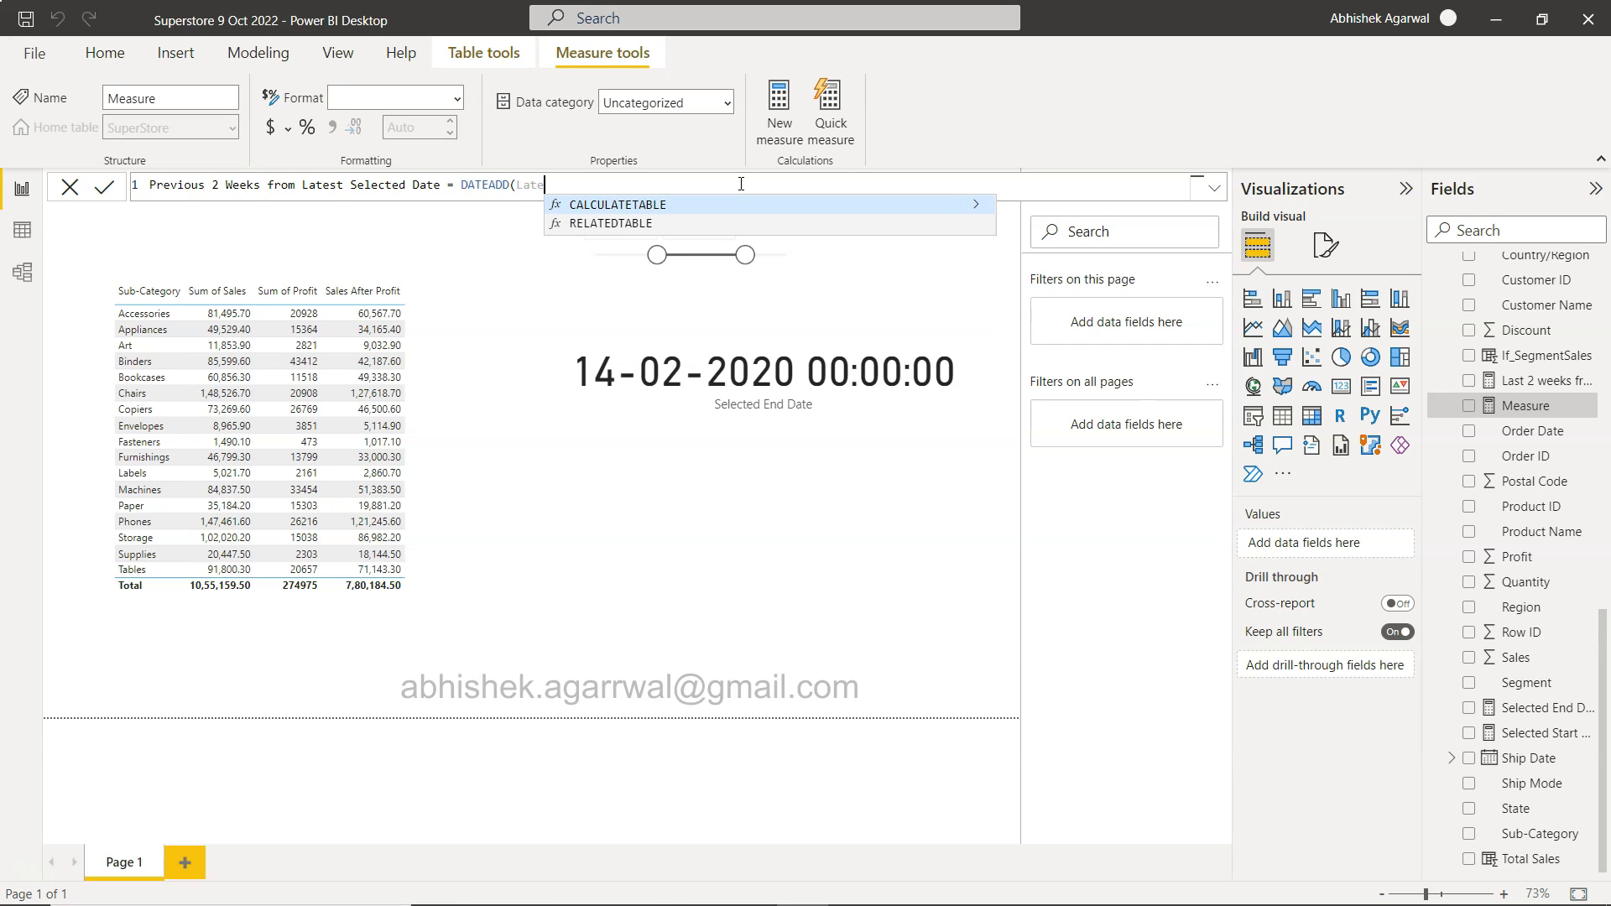
type("Date")
type("(")
key("BackSpace")
key("BackSpace")
key("BackSpace")
key("BackSpace")
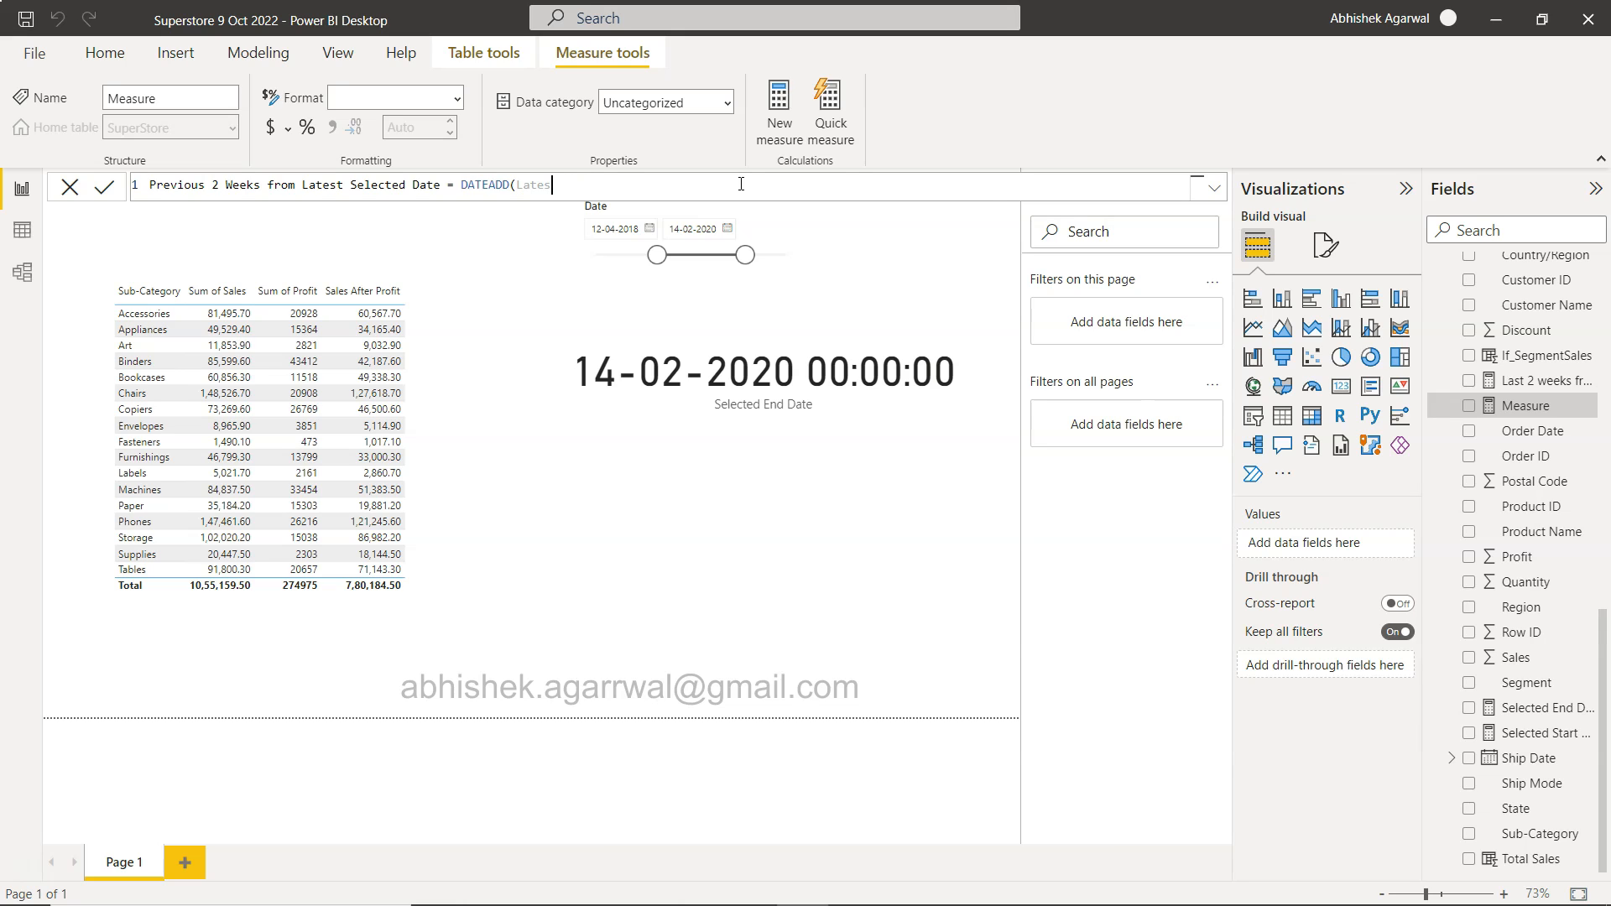
key("BackSpace")
key("BackSpace")
key("BackSpace")
key("BackSpace")
key("BackSpace")
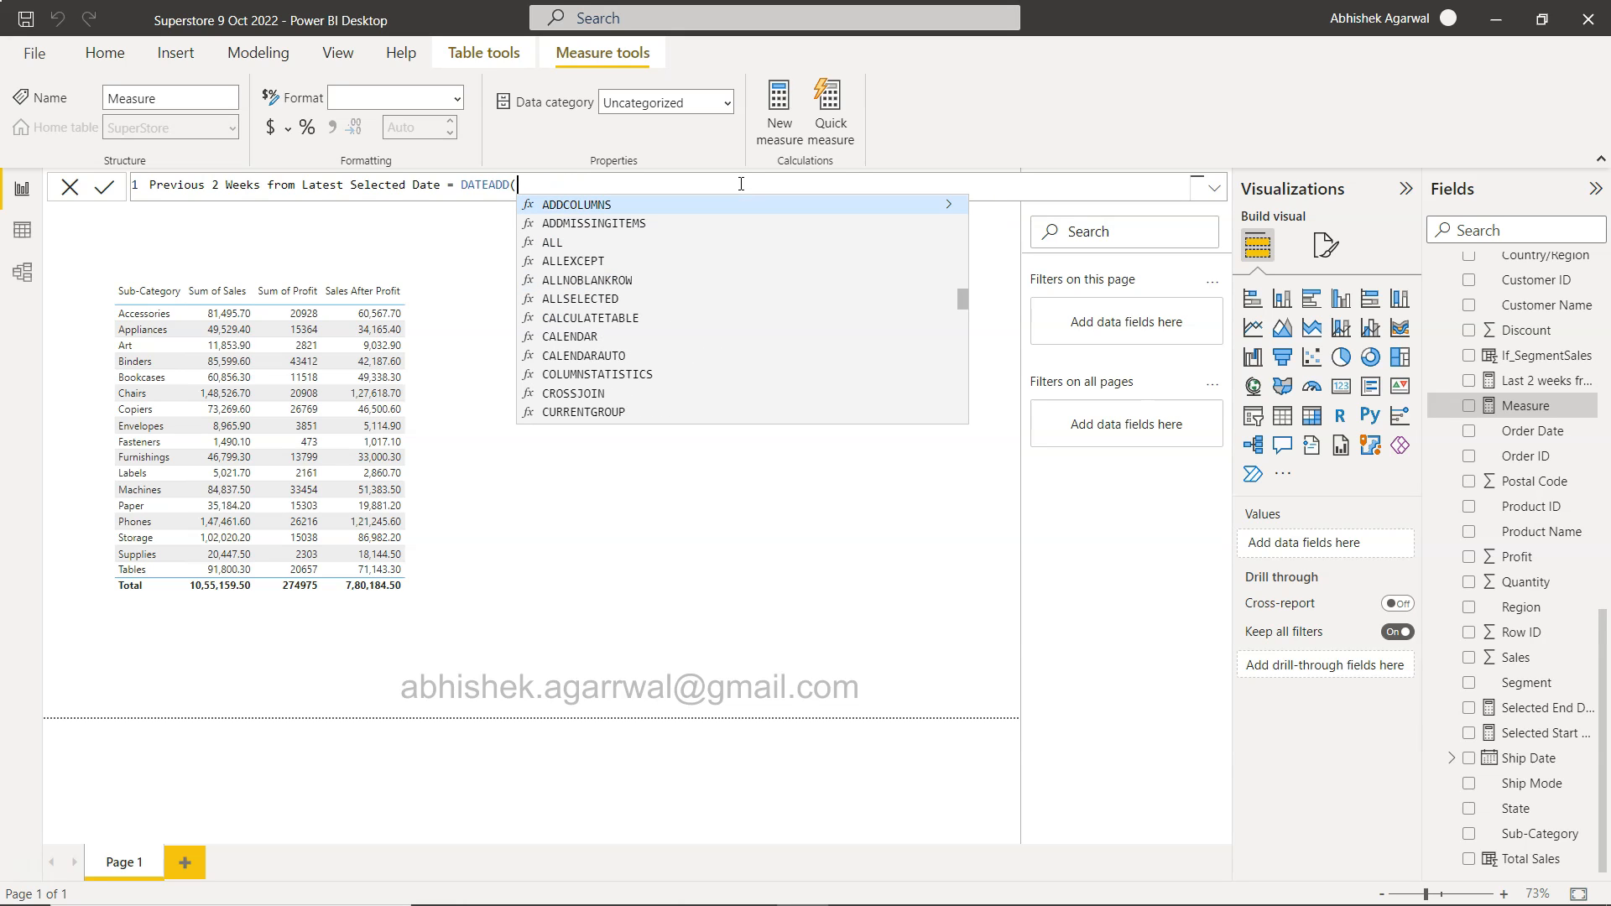
Nest the LASTDATE function as the first argument of DATEADD
left_click(723, 181)
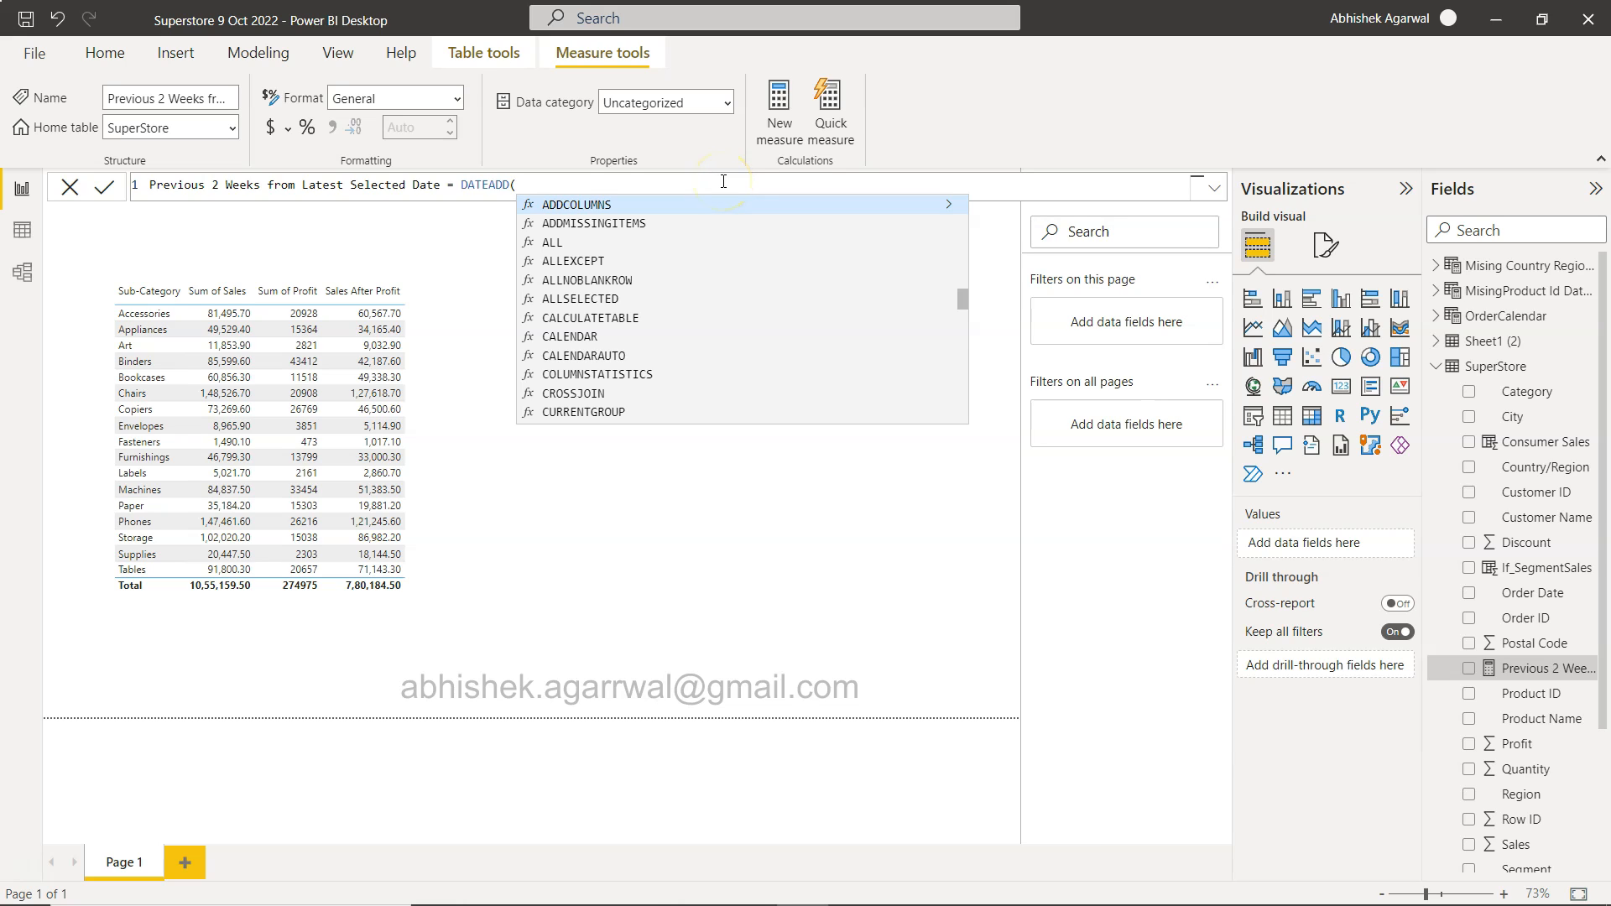
type("date")
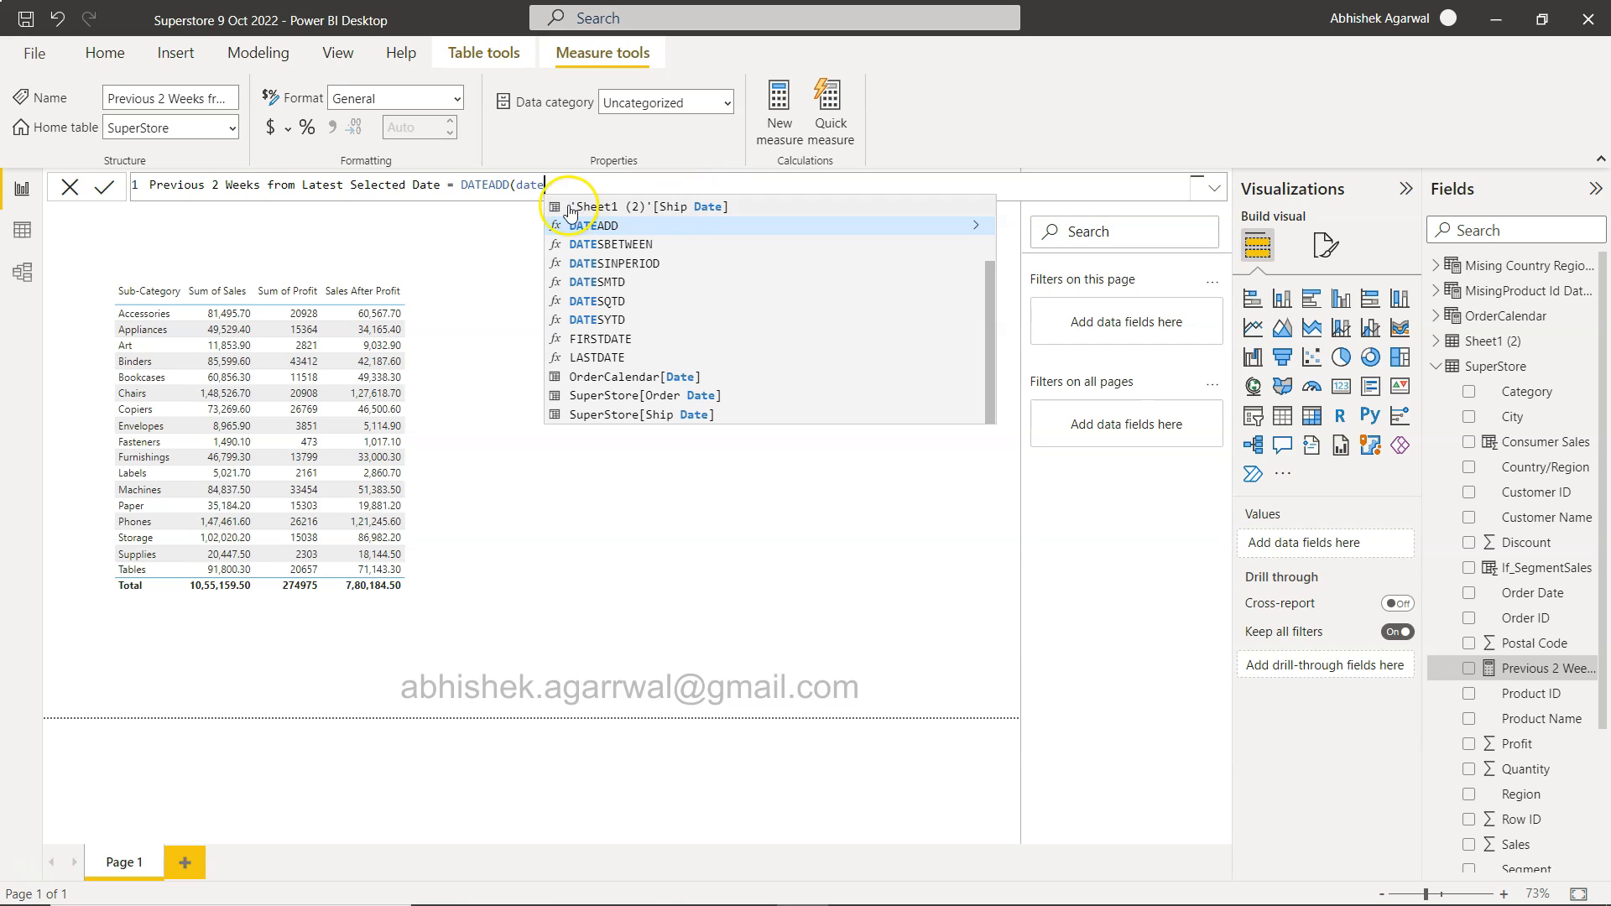
left_click(618, 357)
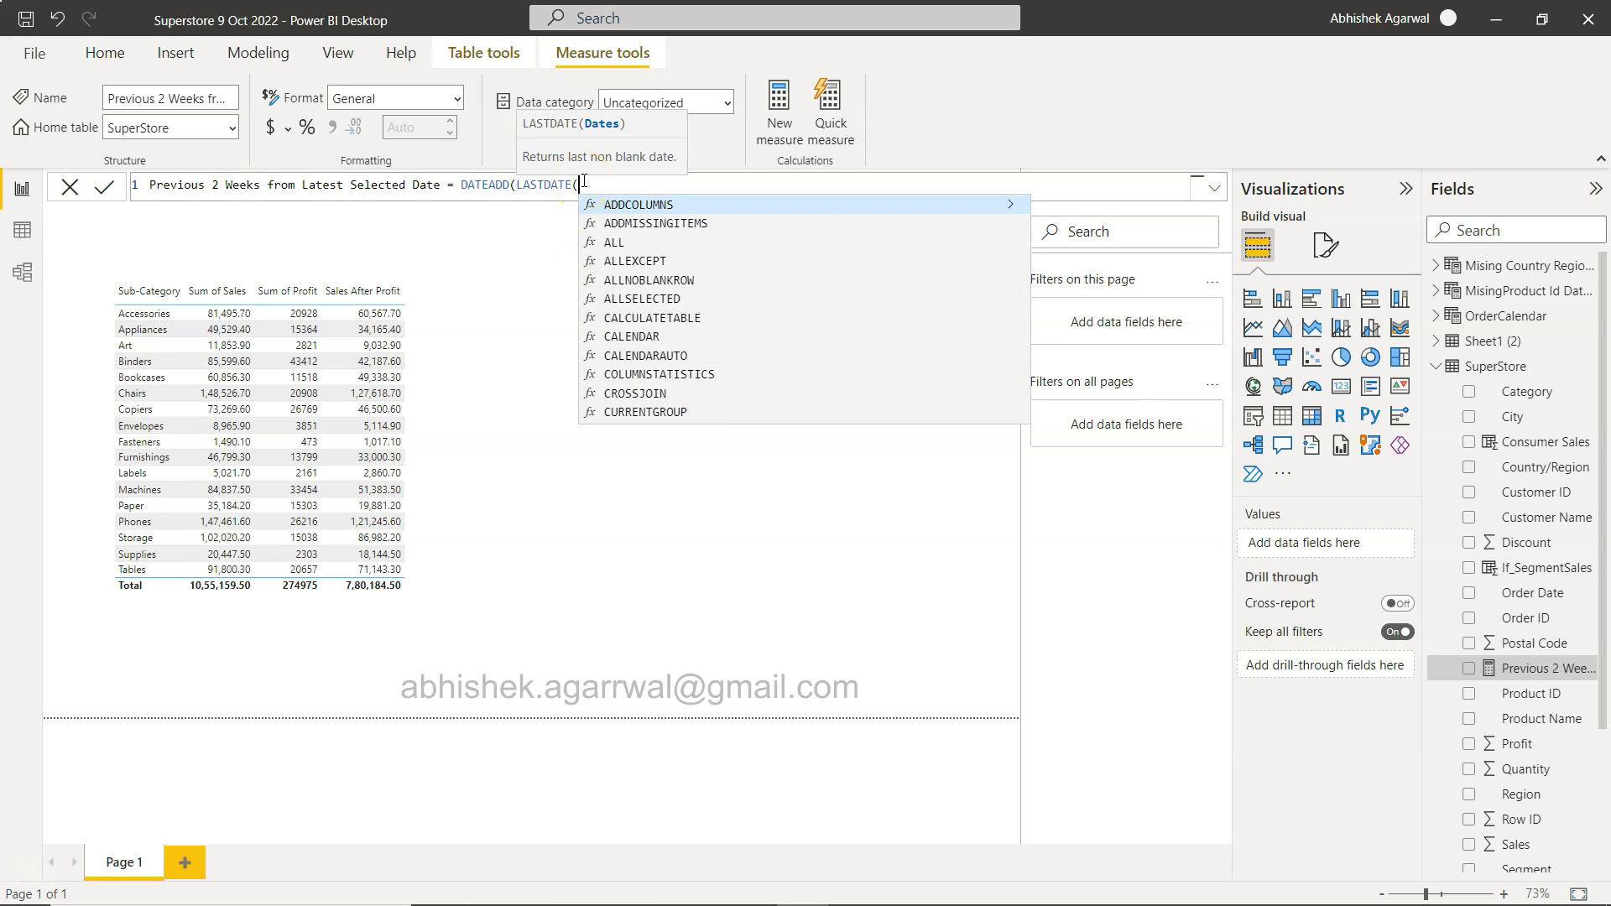
key("BackSpace")
key("BackSpace")
key("BackSpace")
key("BackSpace")
key("BackSpace")
key("BackSpace")
key("BackSpace")
key("BackSpace")
key("BackSpace")
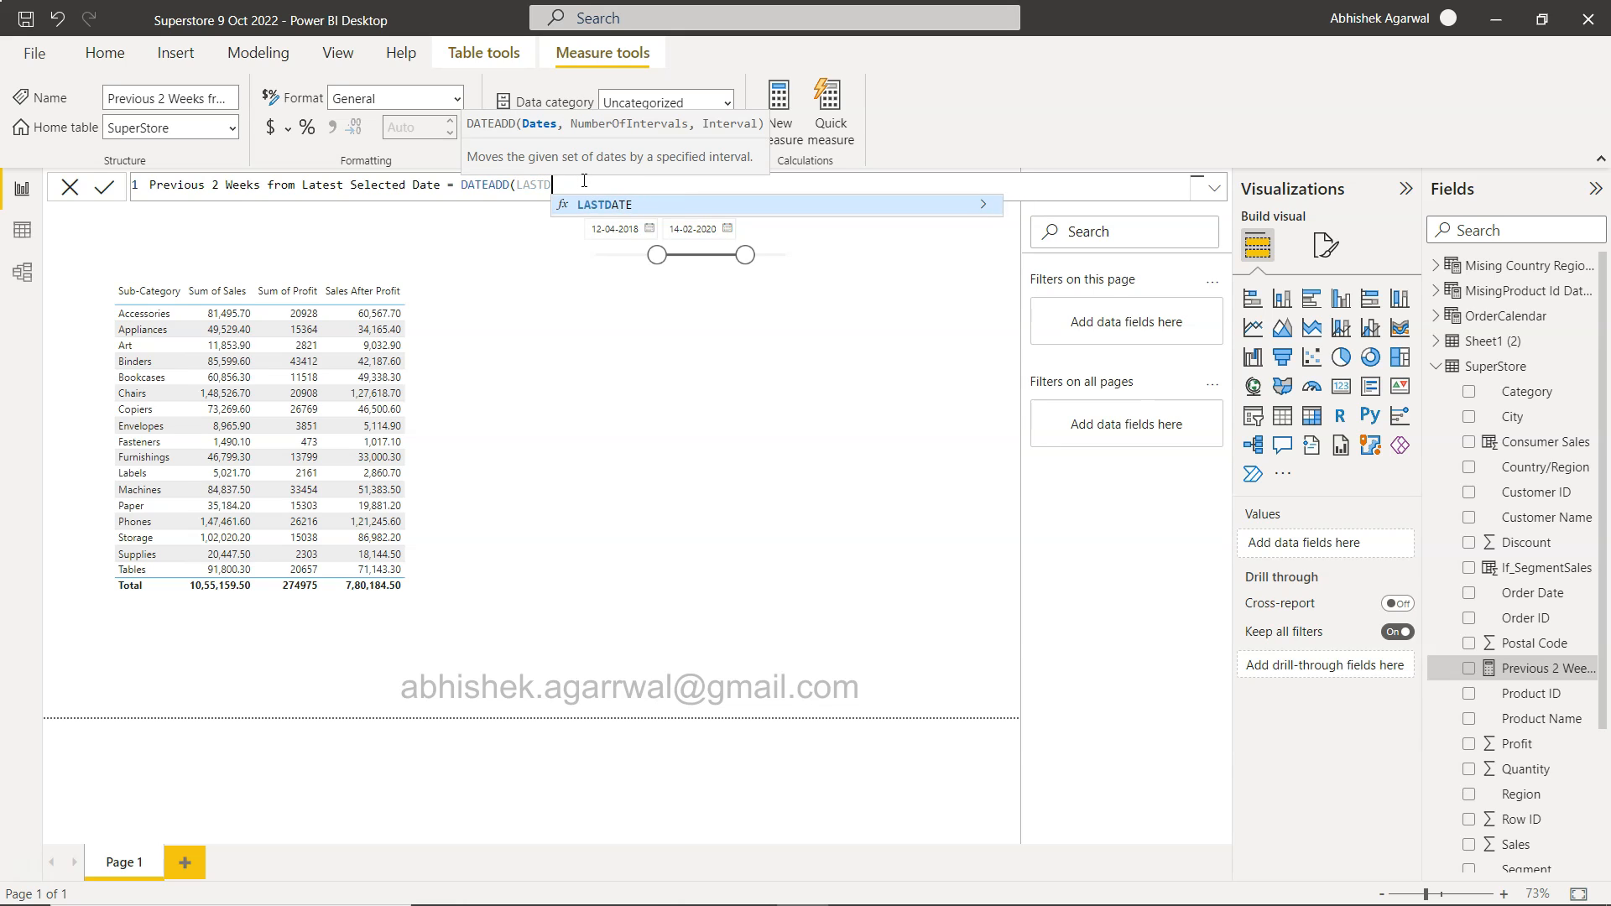
type("LAST")
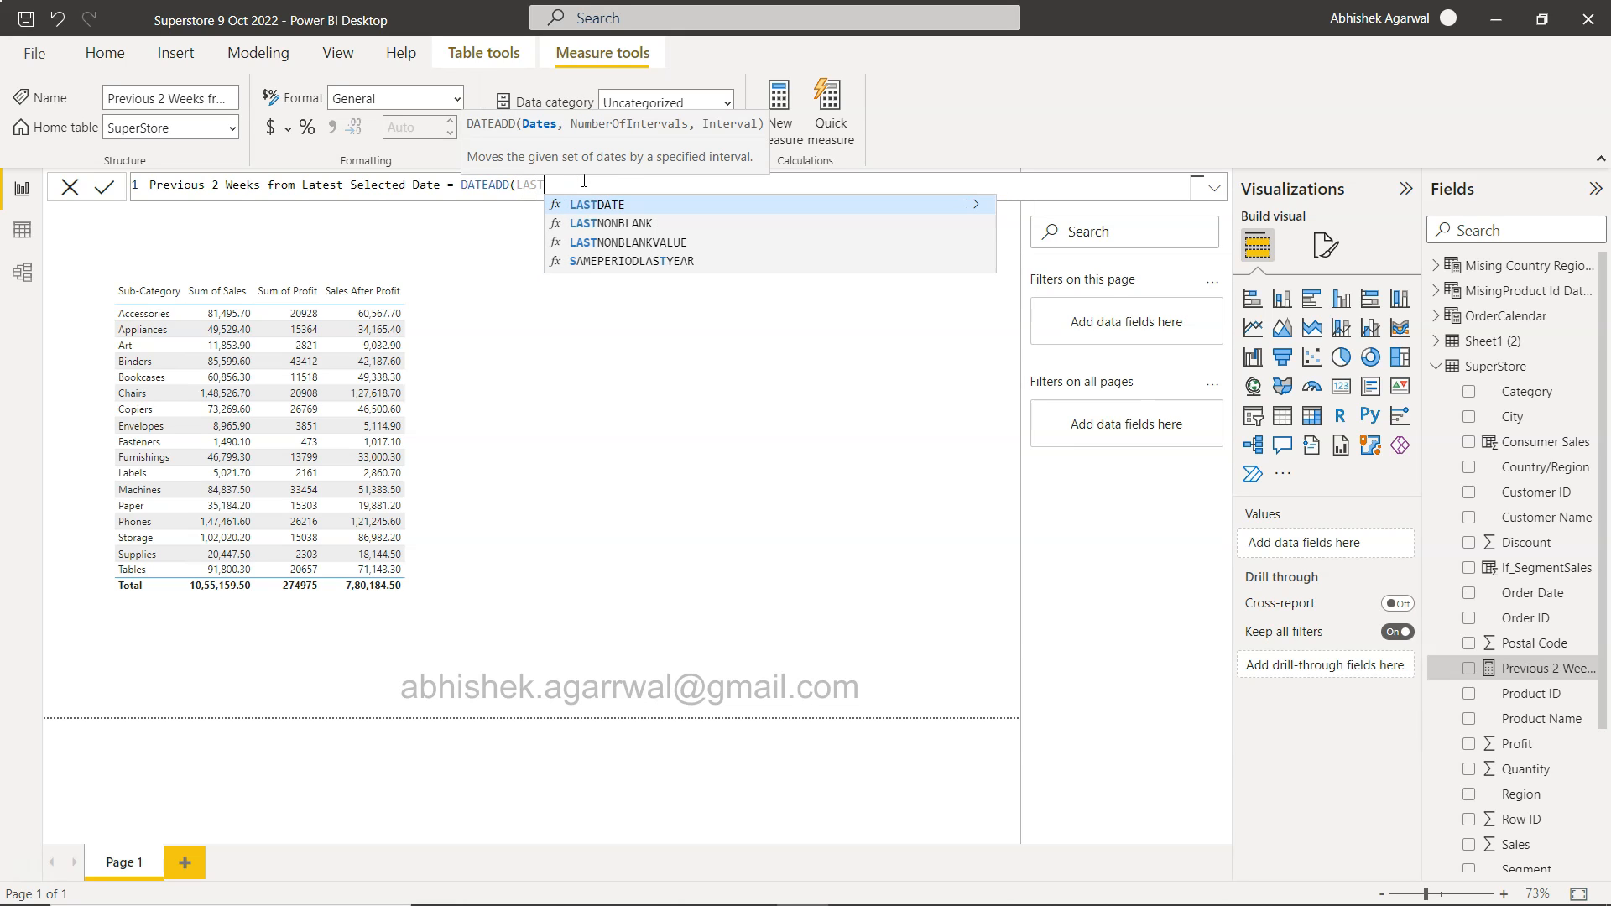
key("Tab")
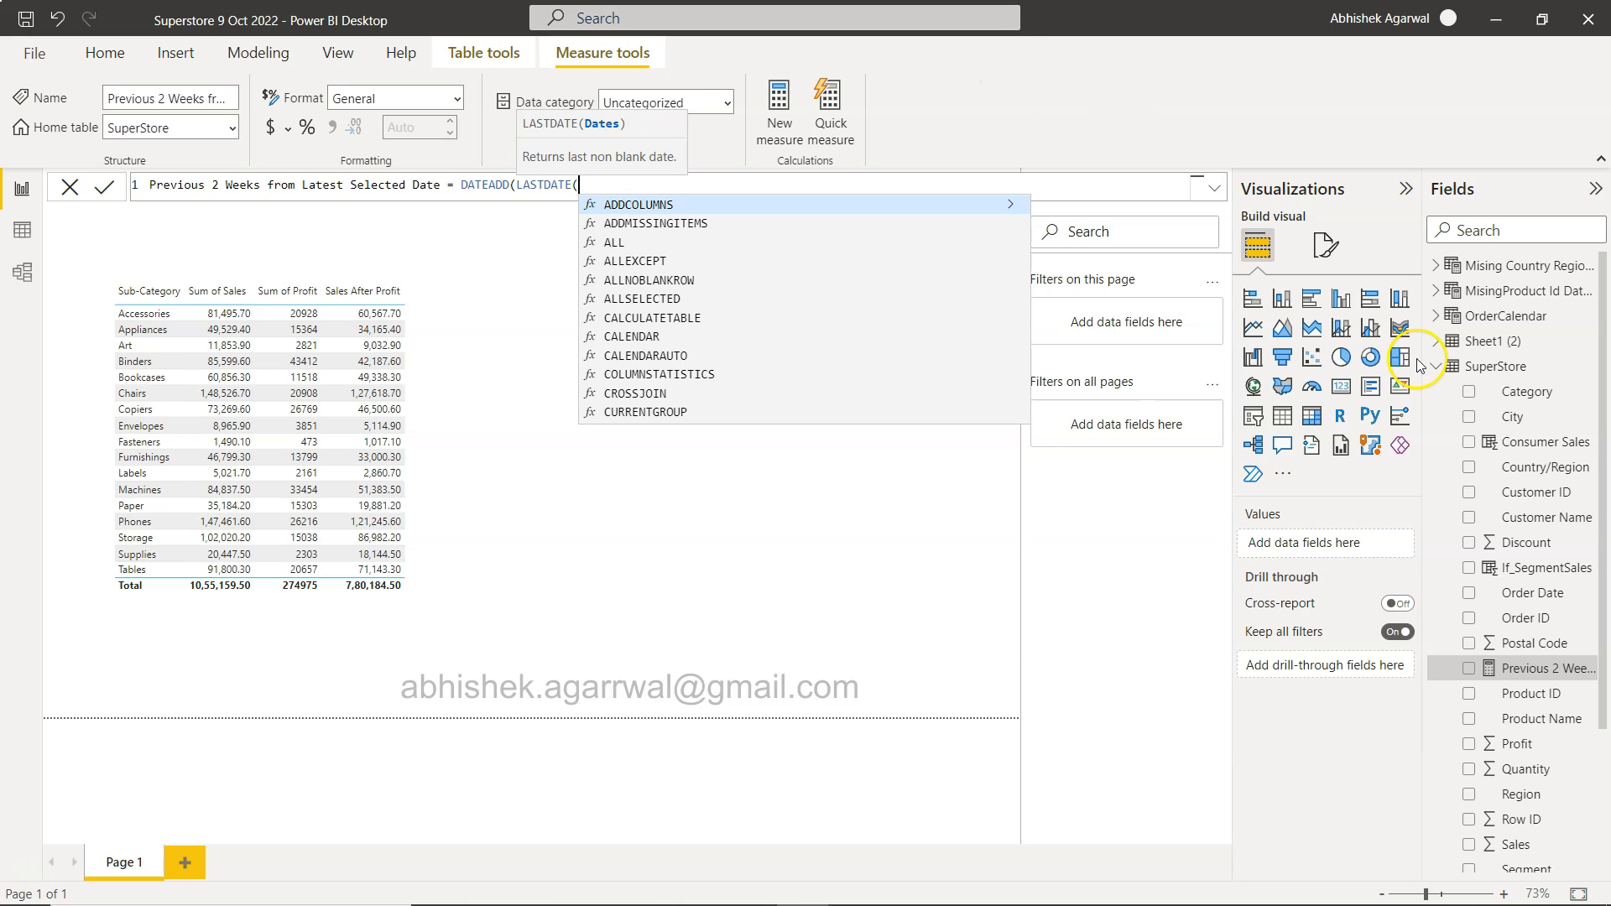
Supply OrderCalendar[Date] as the argument of LASTDATE and close its parenthesis
type("order")
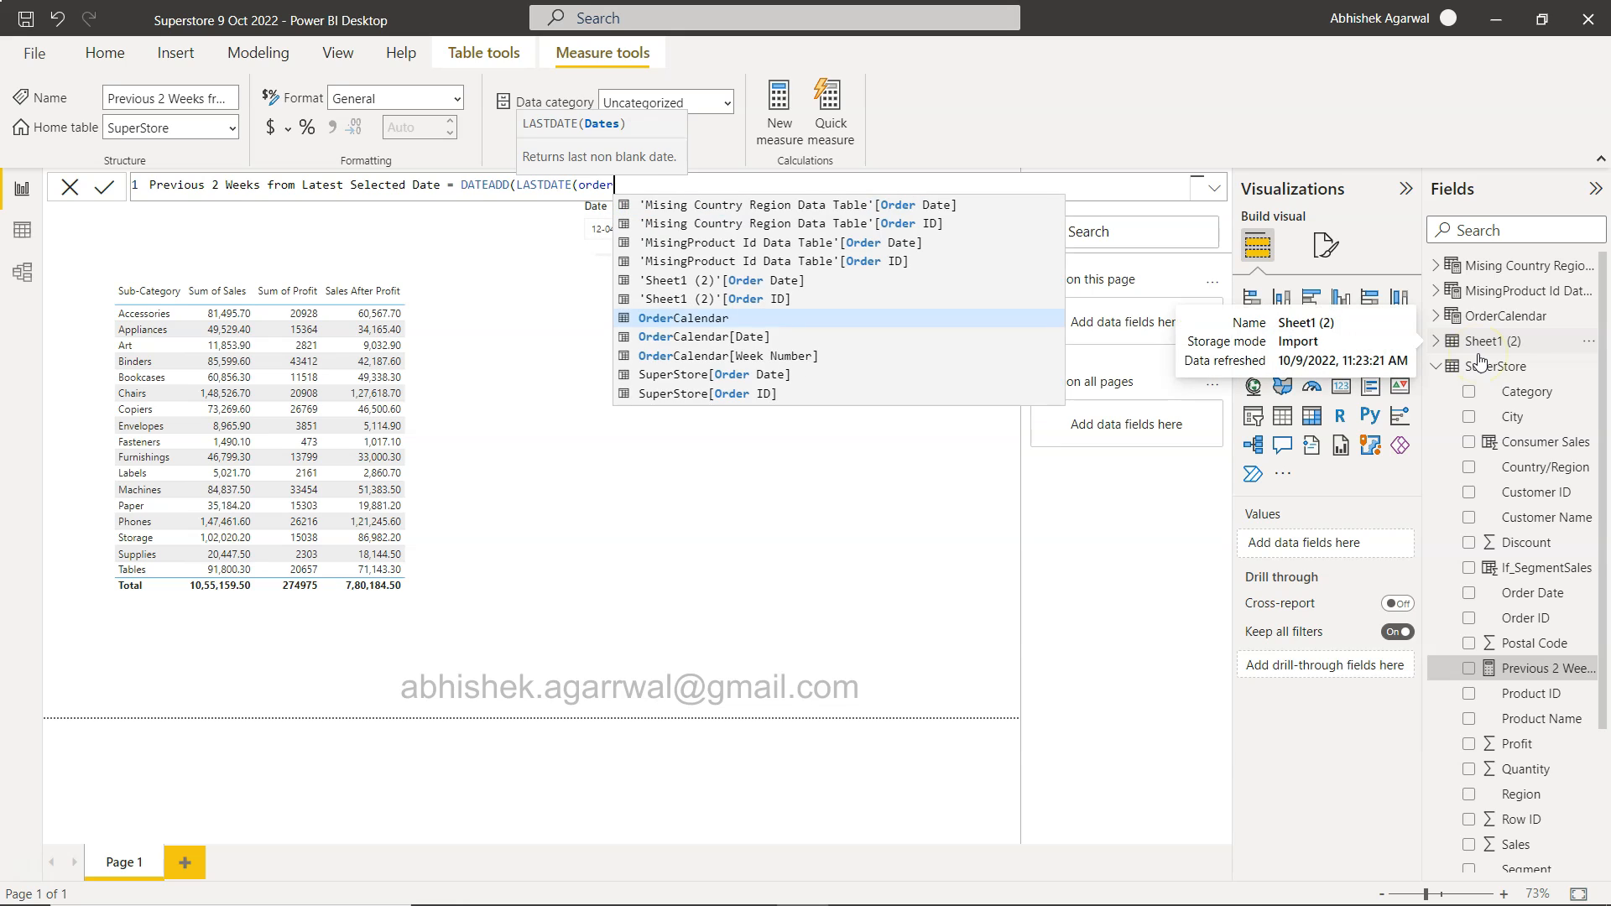
key("Down")
key("Down")
key("Up")
key("Tab")
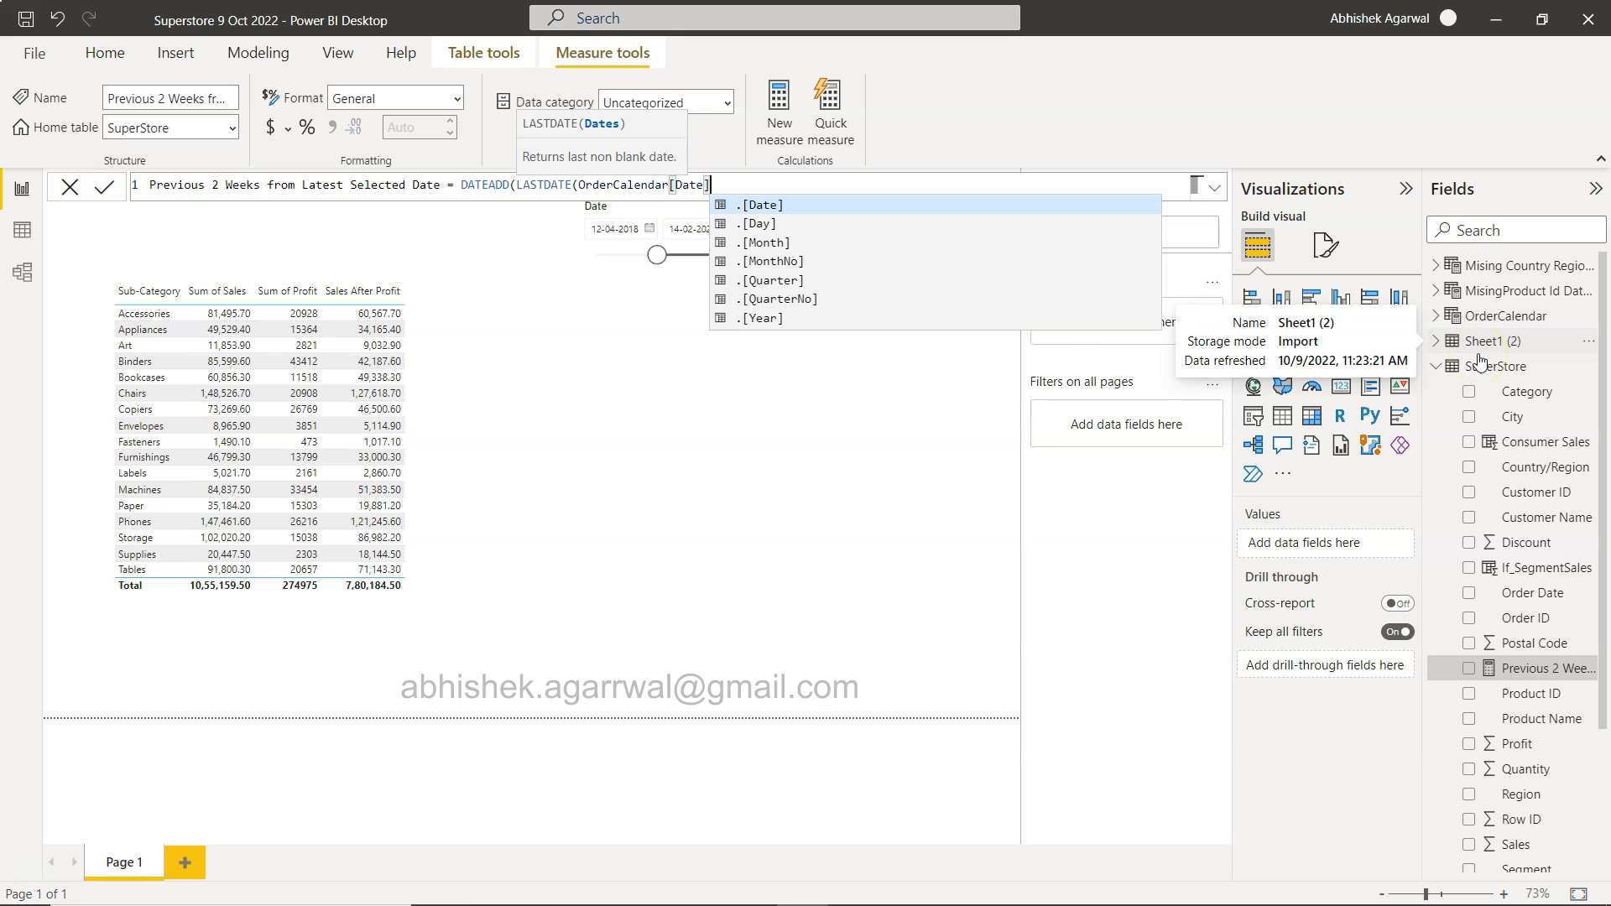
type(")")
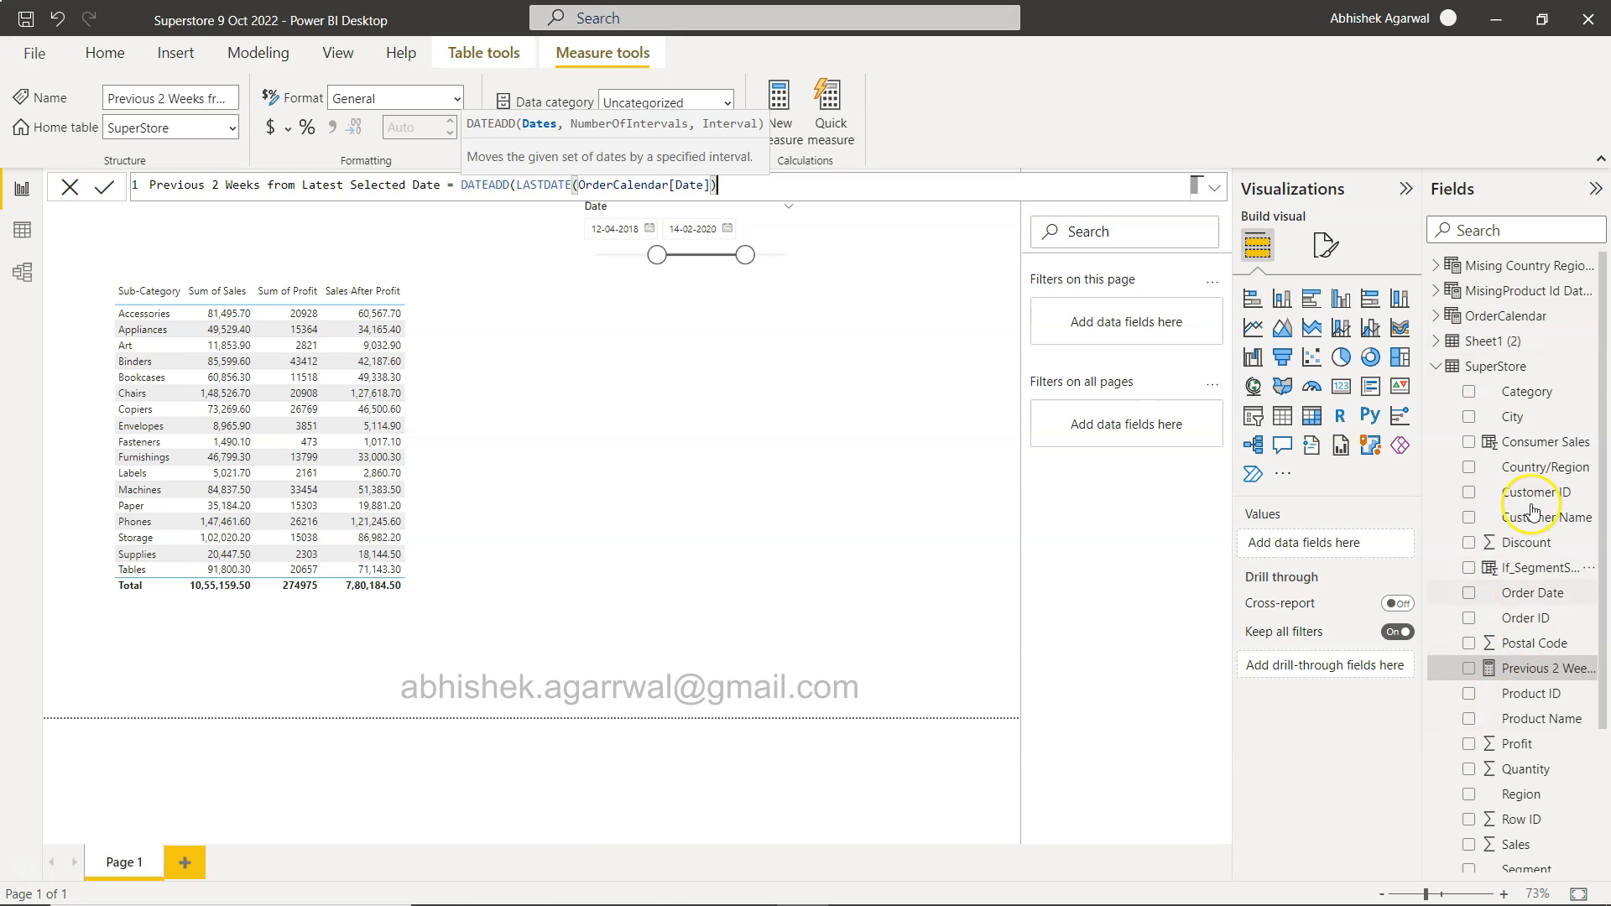
Complete DATEADD with 14 as the number of intervals and DAY as the interval, and commit the measure
type(",")
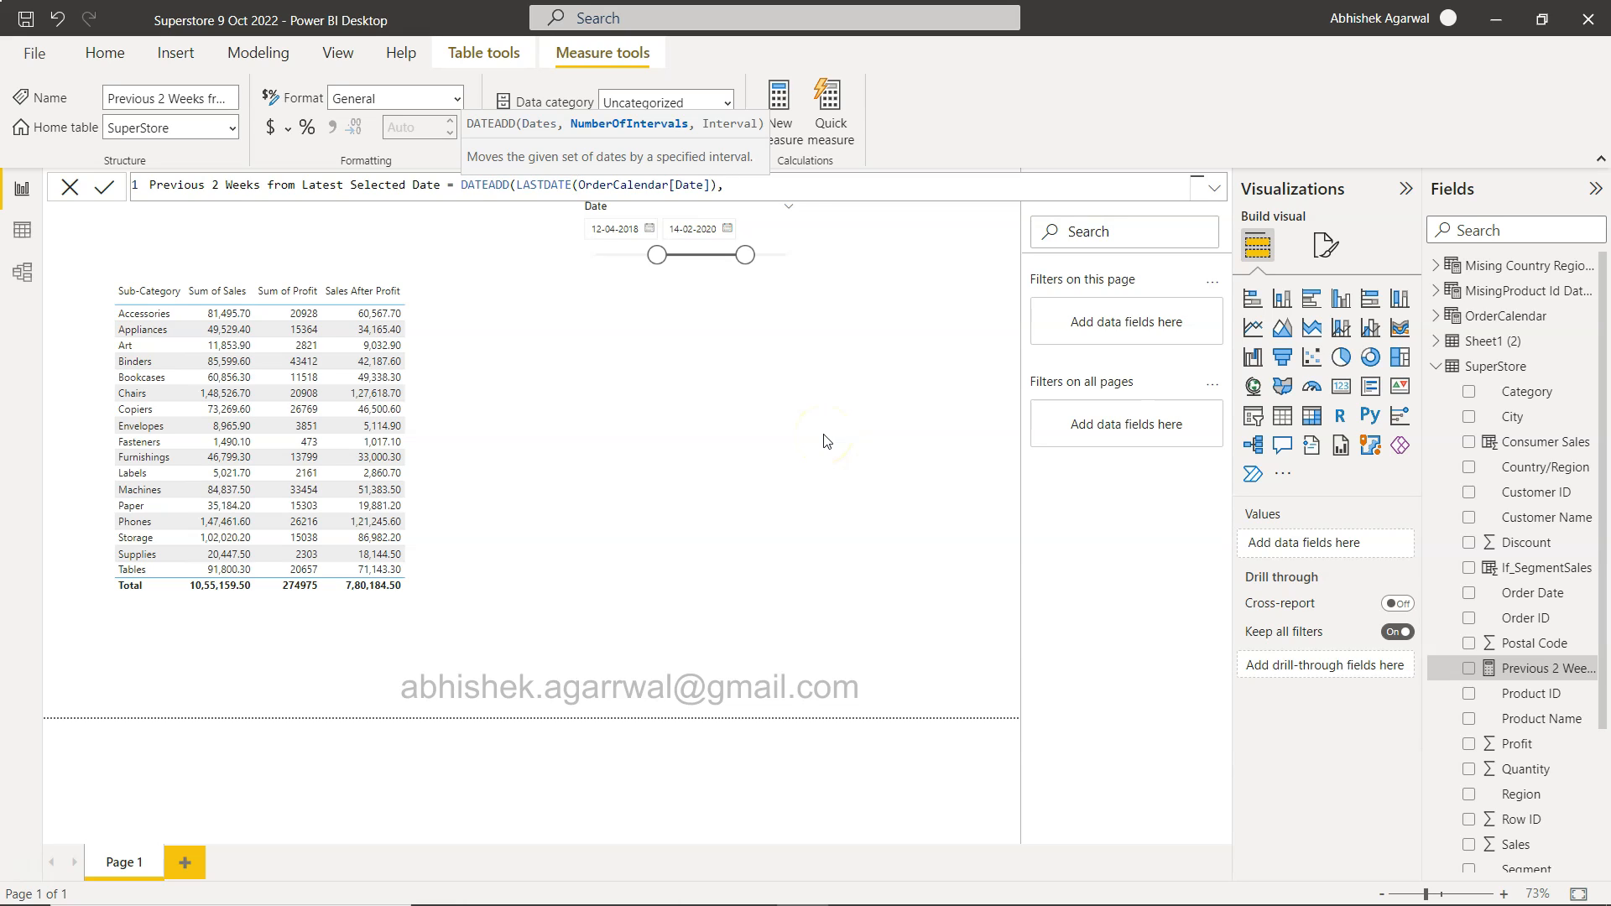
type("14,DAY")
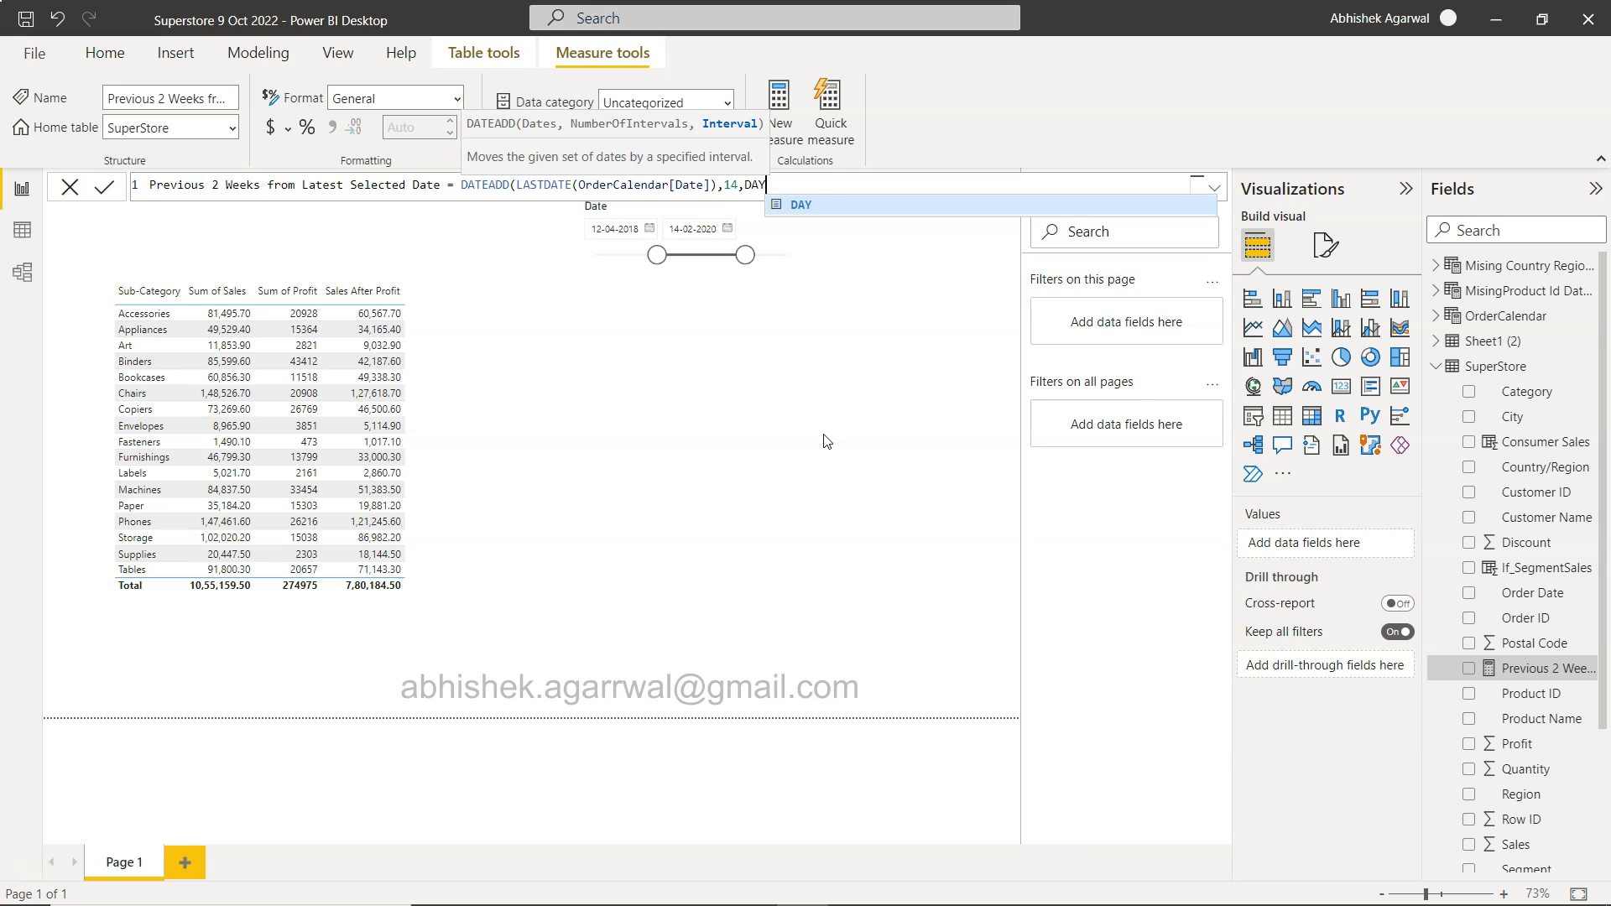
type(")")
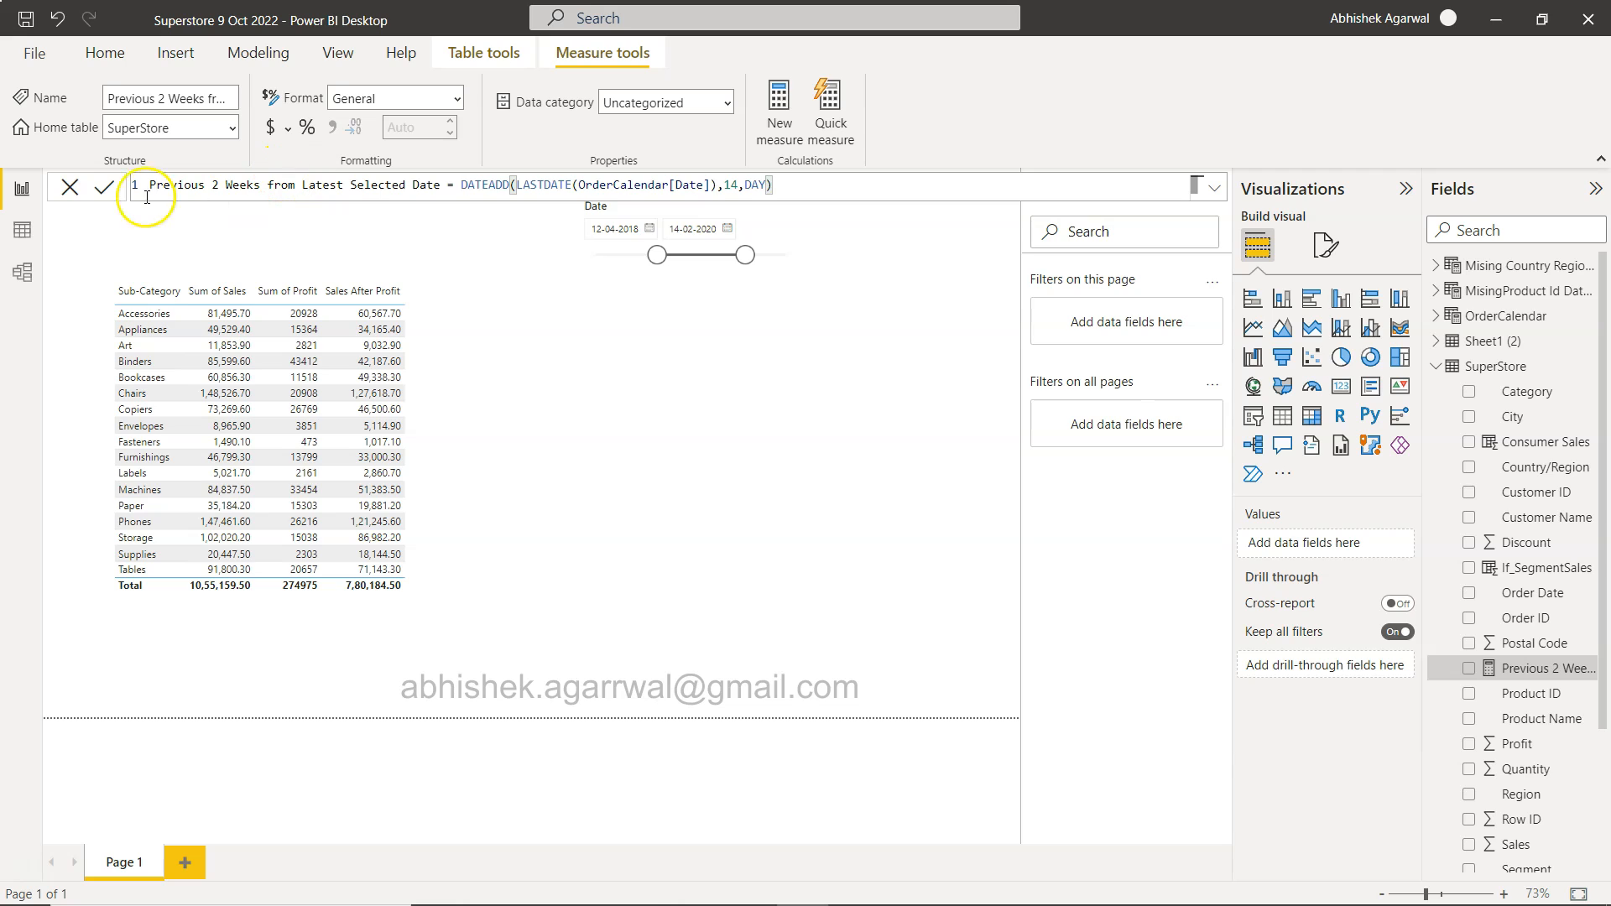
left_click(104, 189)
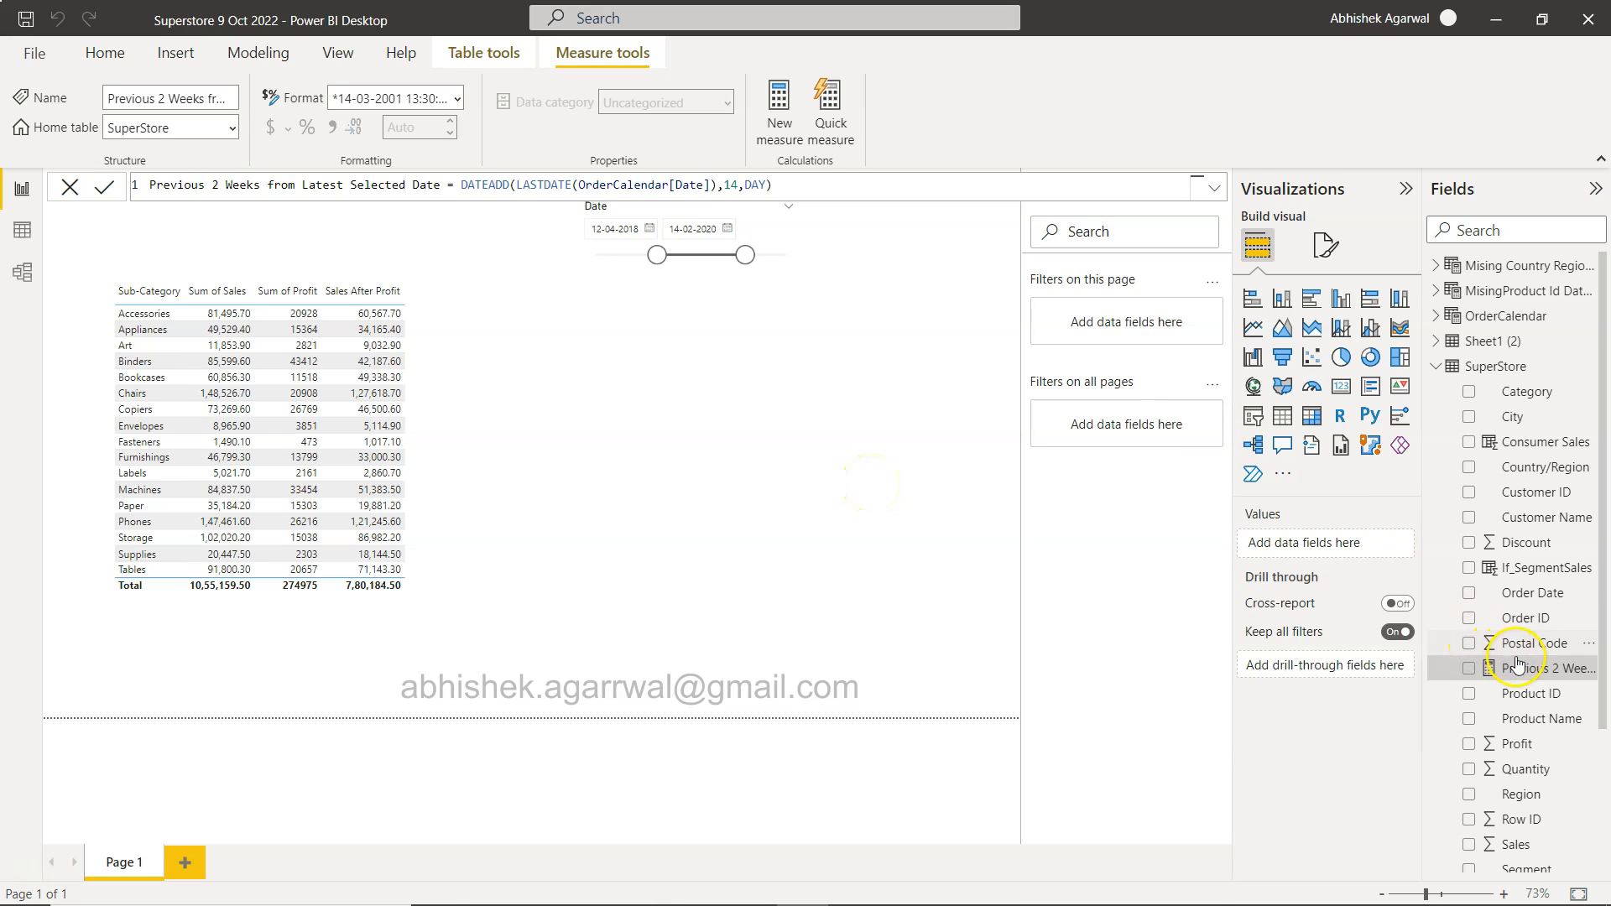
Add a card visual below the date slicer, widen it, and fill it with the Previous 2 Weeks from Latest Selected Date measure
left_click(1341, 386)
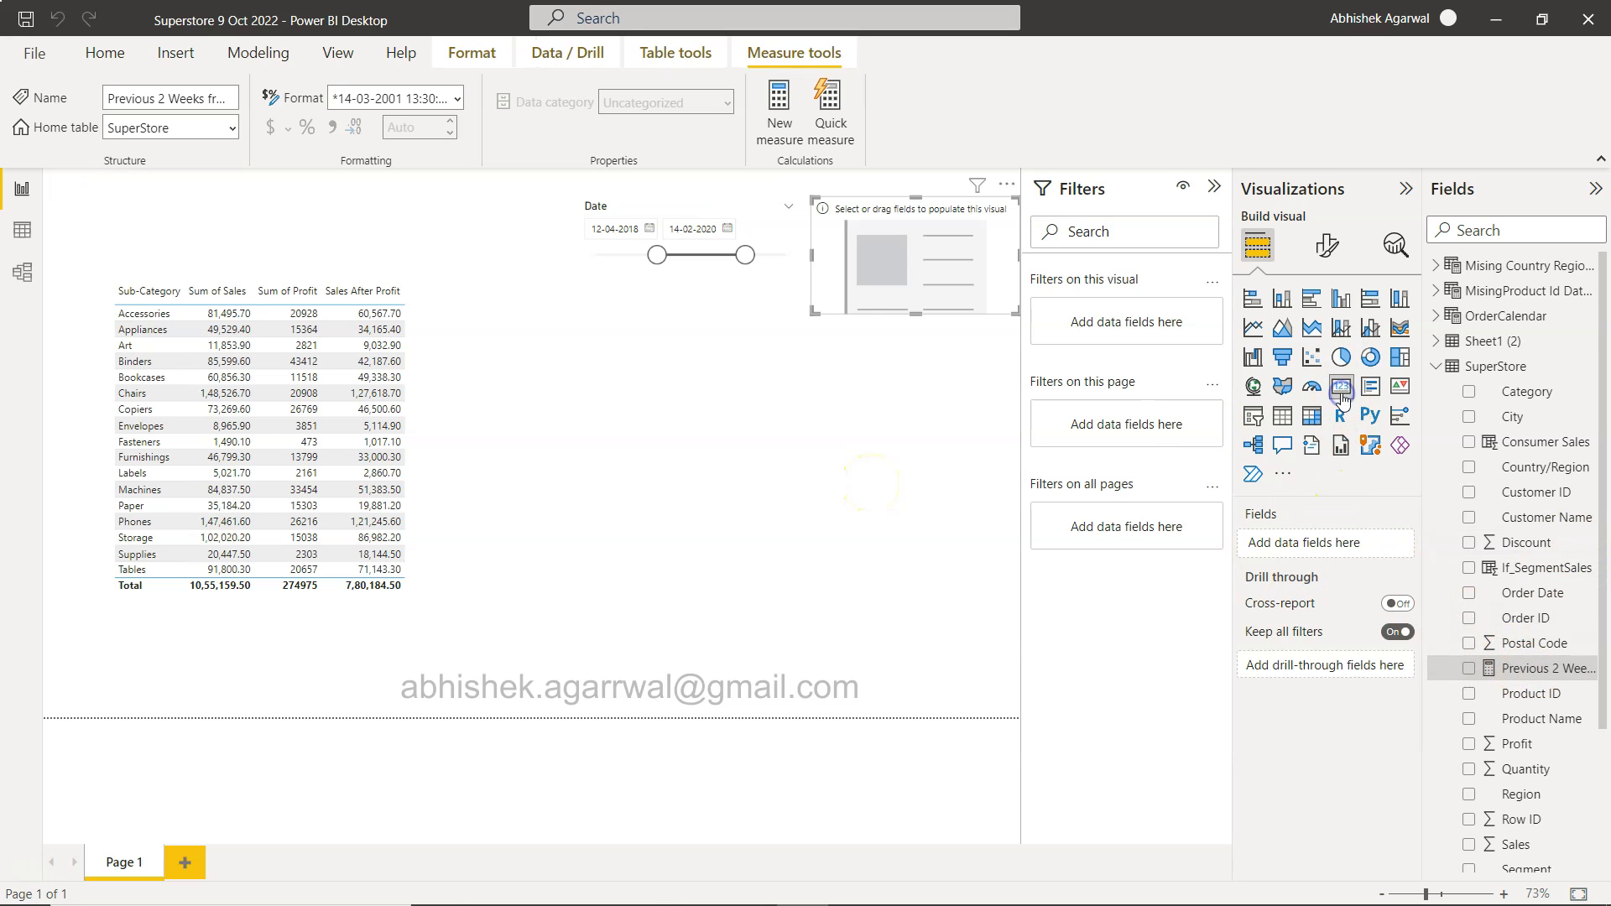
left_click_drag(890, 257, 558, 426)
left_click_drag(687, 424, 849, 437)
left_click_drag(1536, 669, 717, 438)
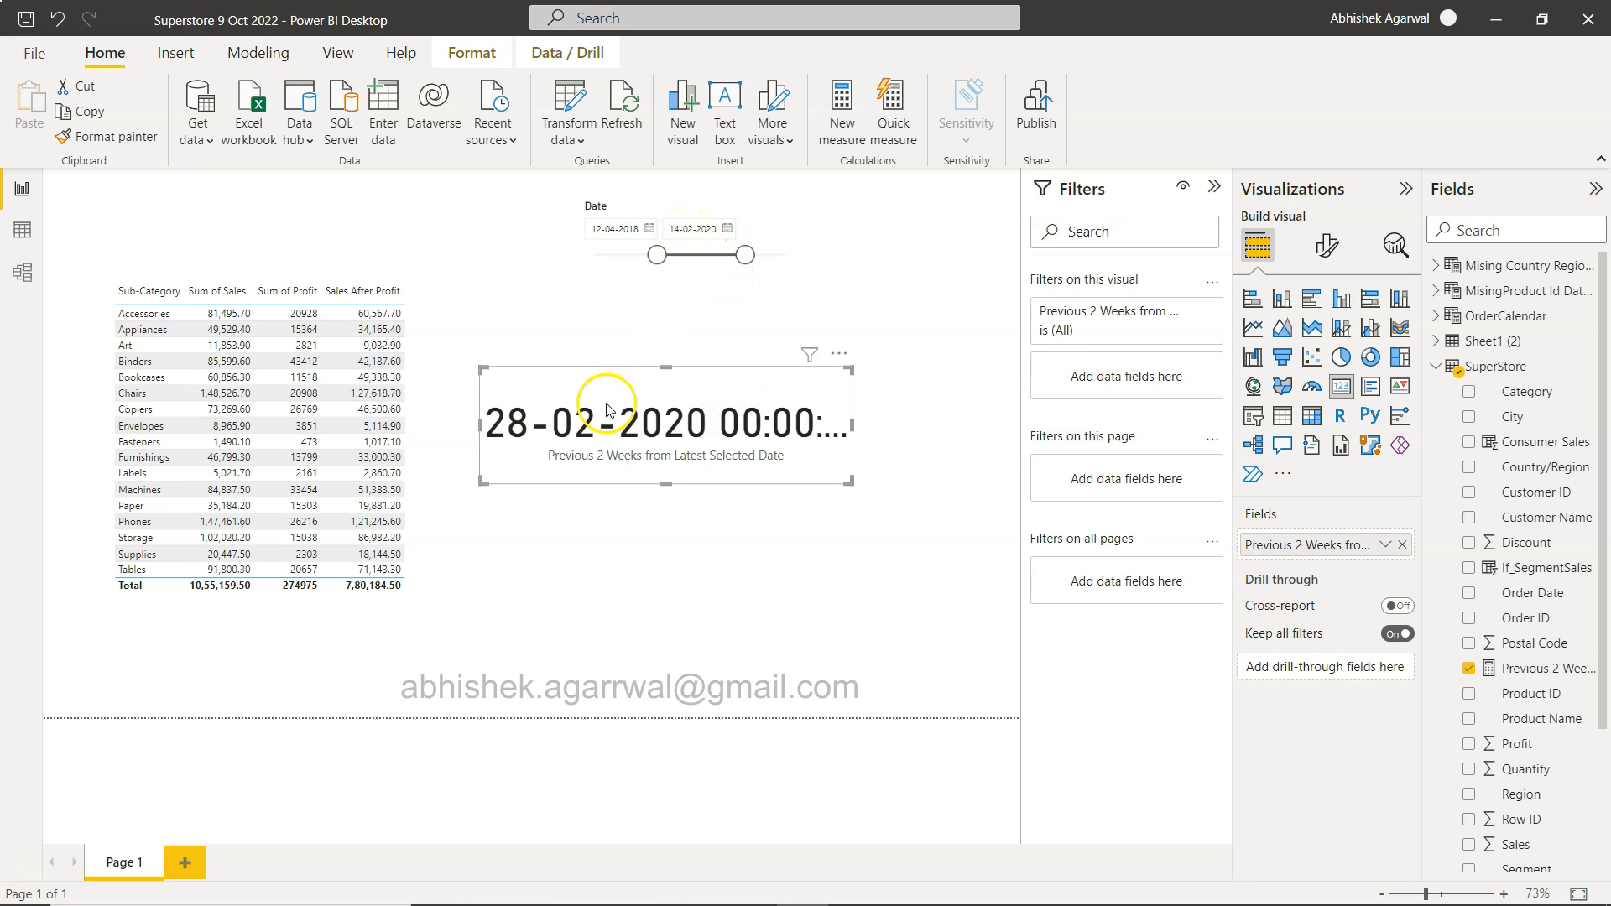
Set the interval count in the Previous 2 Weeks from Latest Selected Date measure to -14, commit it, and widen the card to fit the full date
left_click(1517, 669)
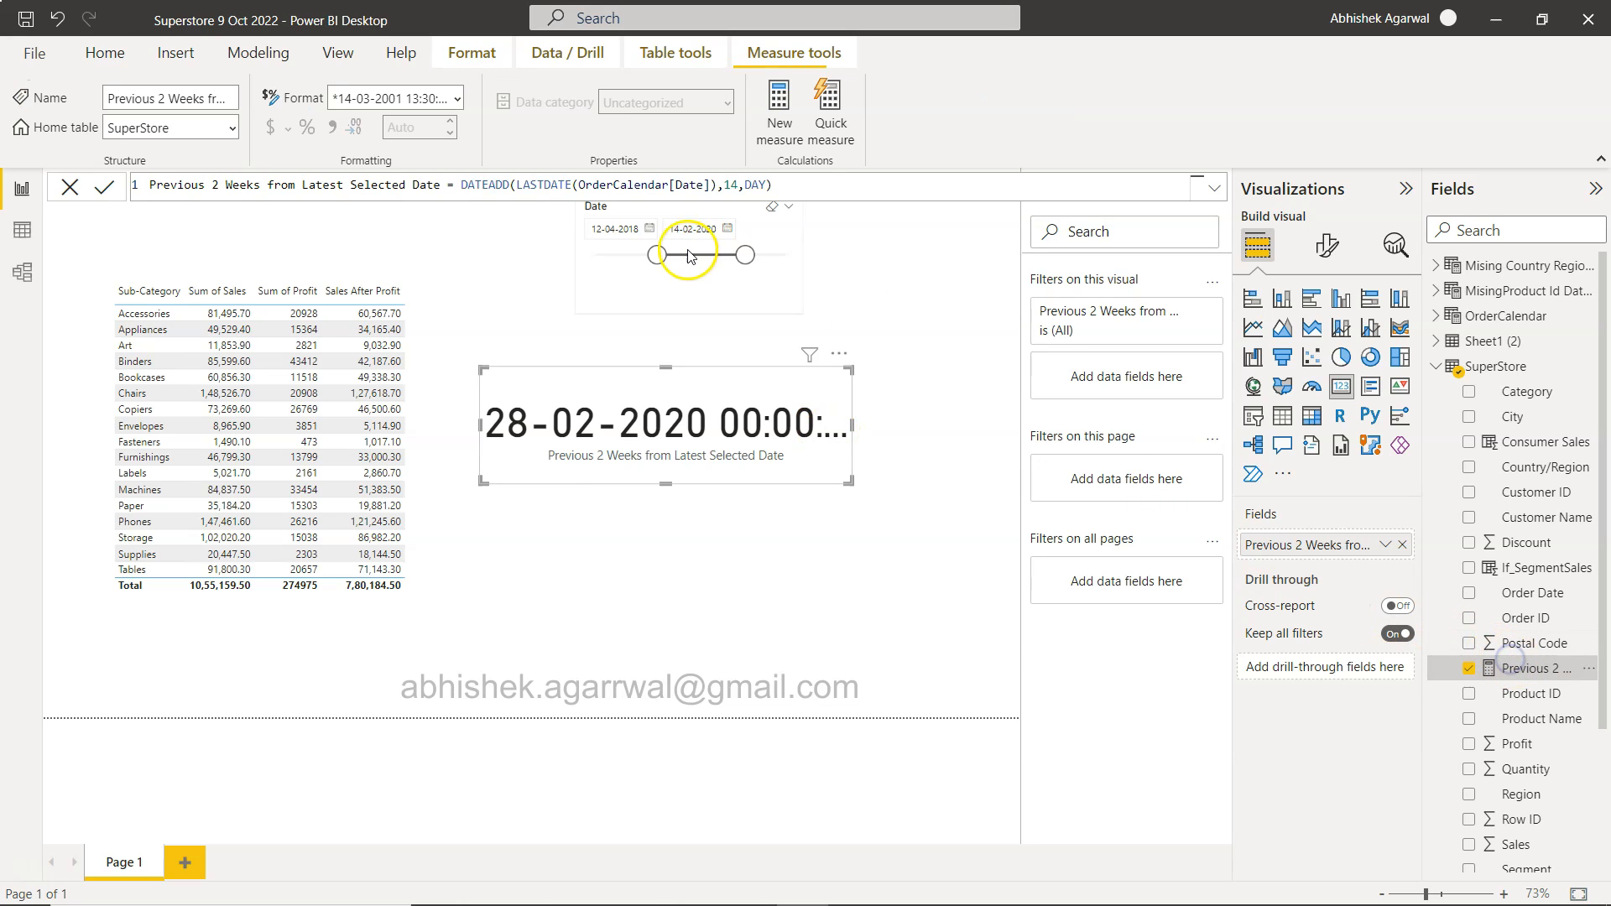
left_click(719, 185)
type("-")
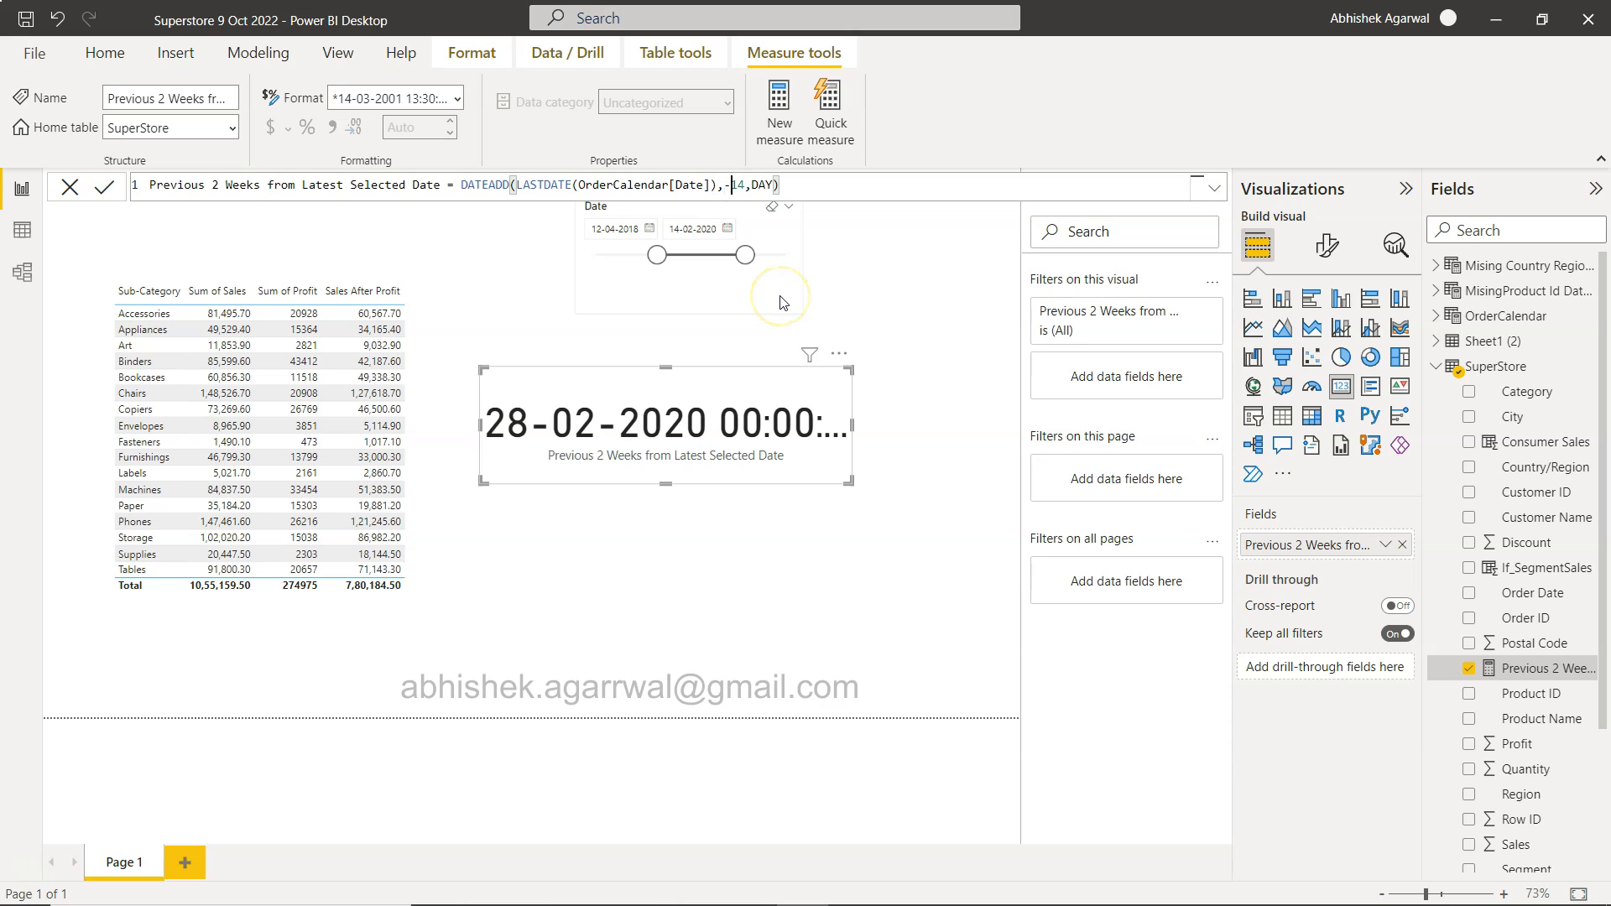
left_click(106, 189)
left_click(188, 406)
left_click(577, 445)
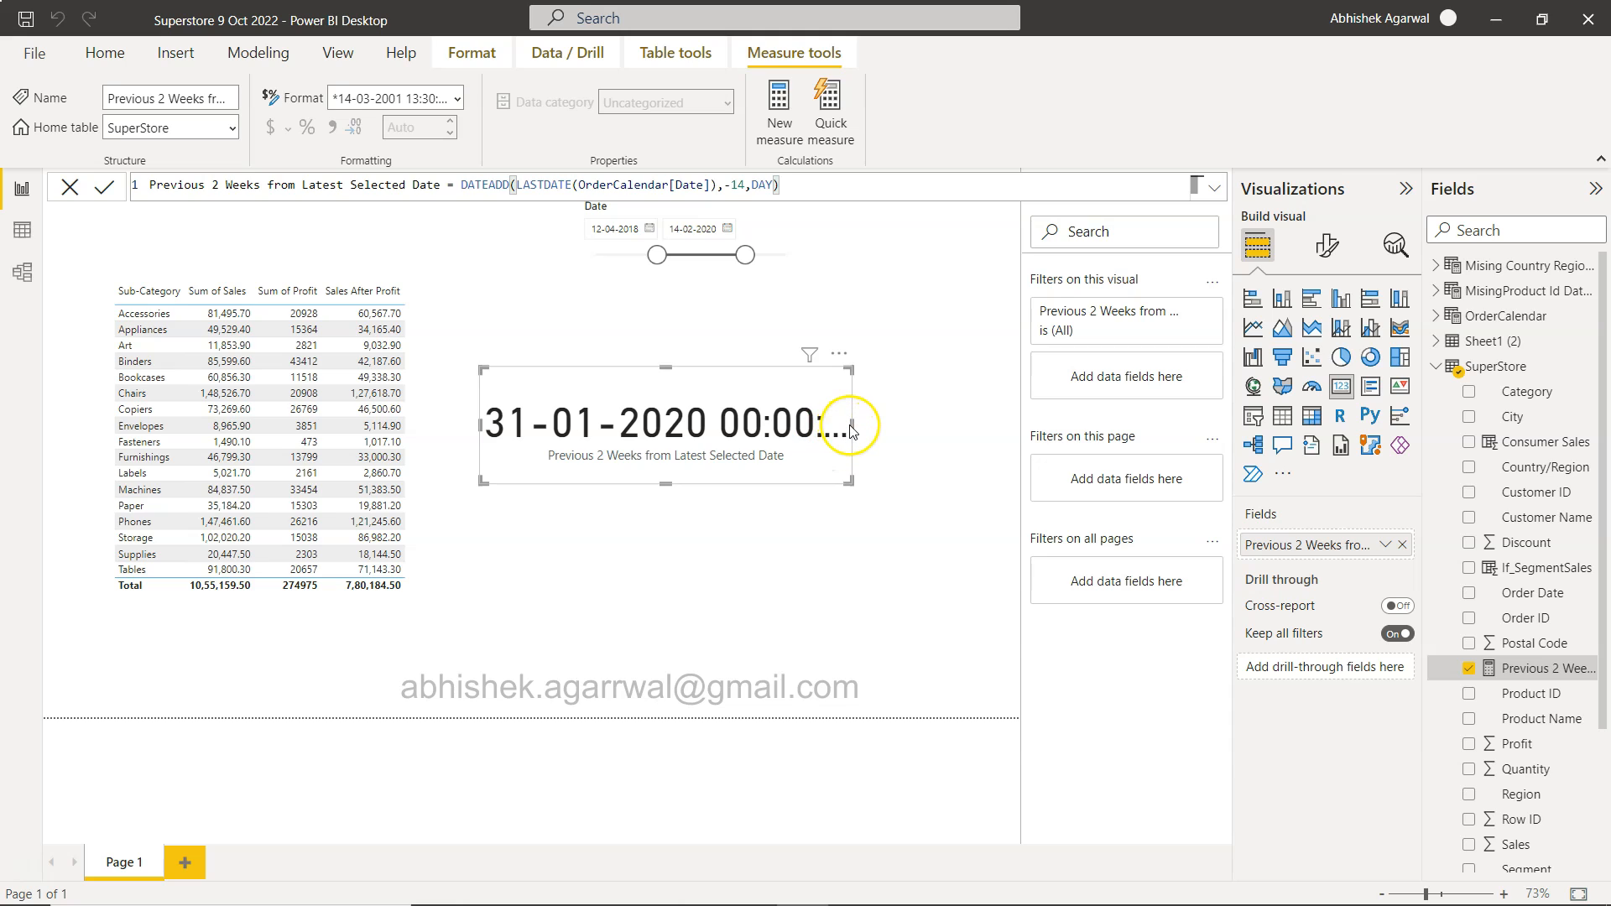
left_click_drag(849, 429, 921, 431)
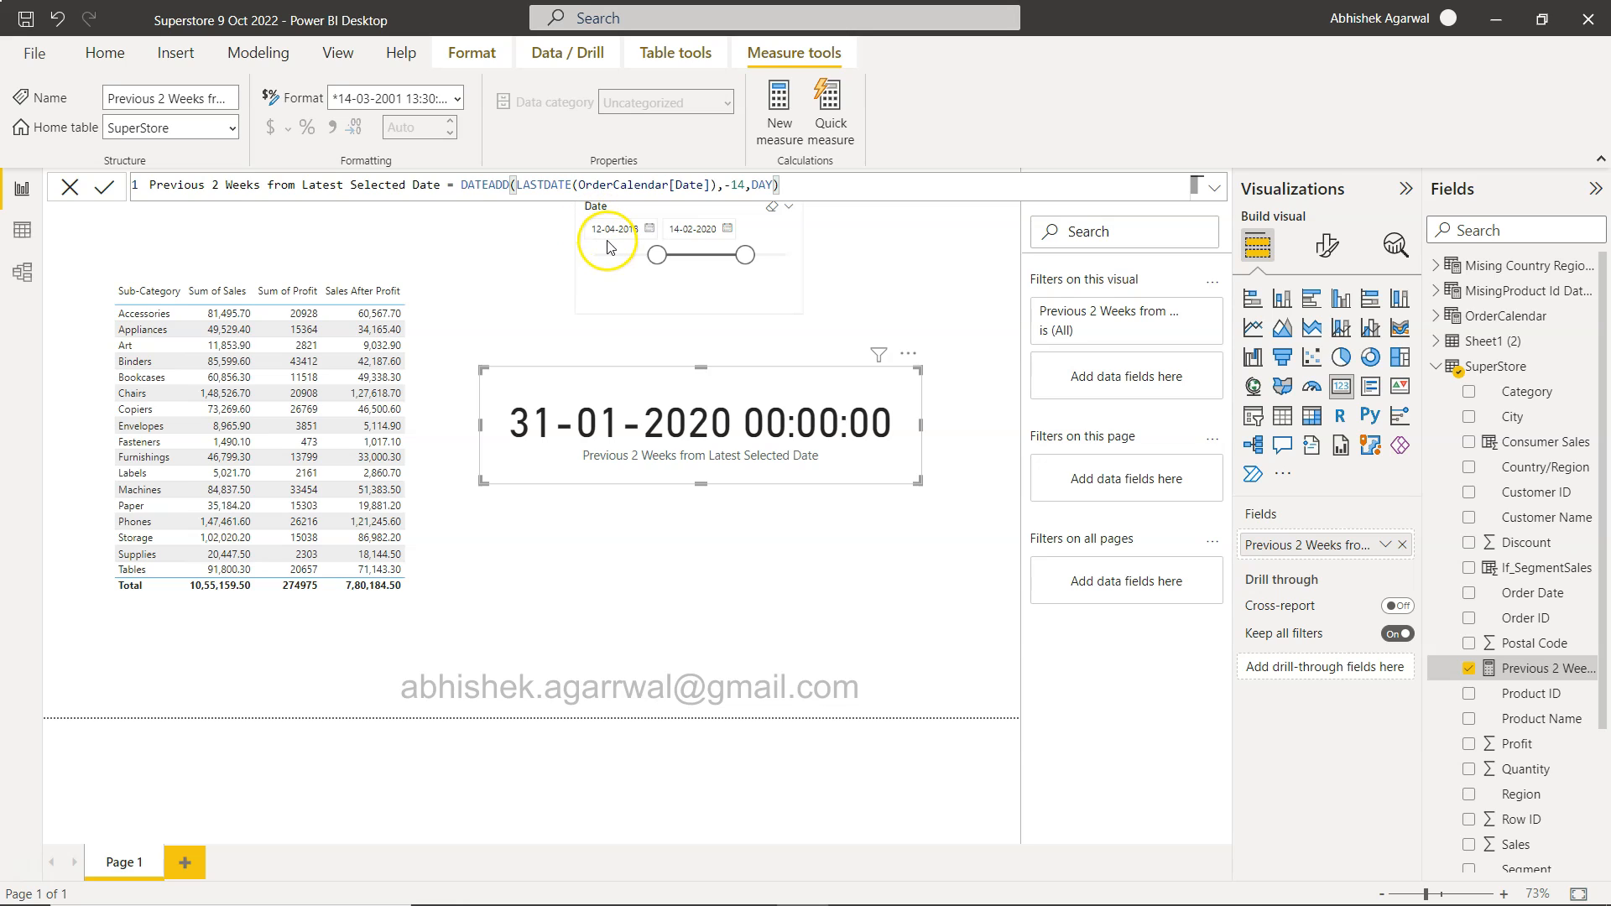
Open the formula of the Selected Start Date measure in the SuperStore table
scroll(1553, 709, "down", 1)
scroll(1554, 708, "down", 1)
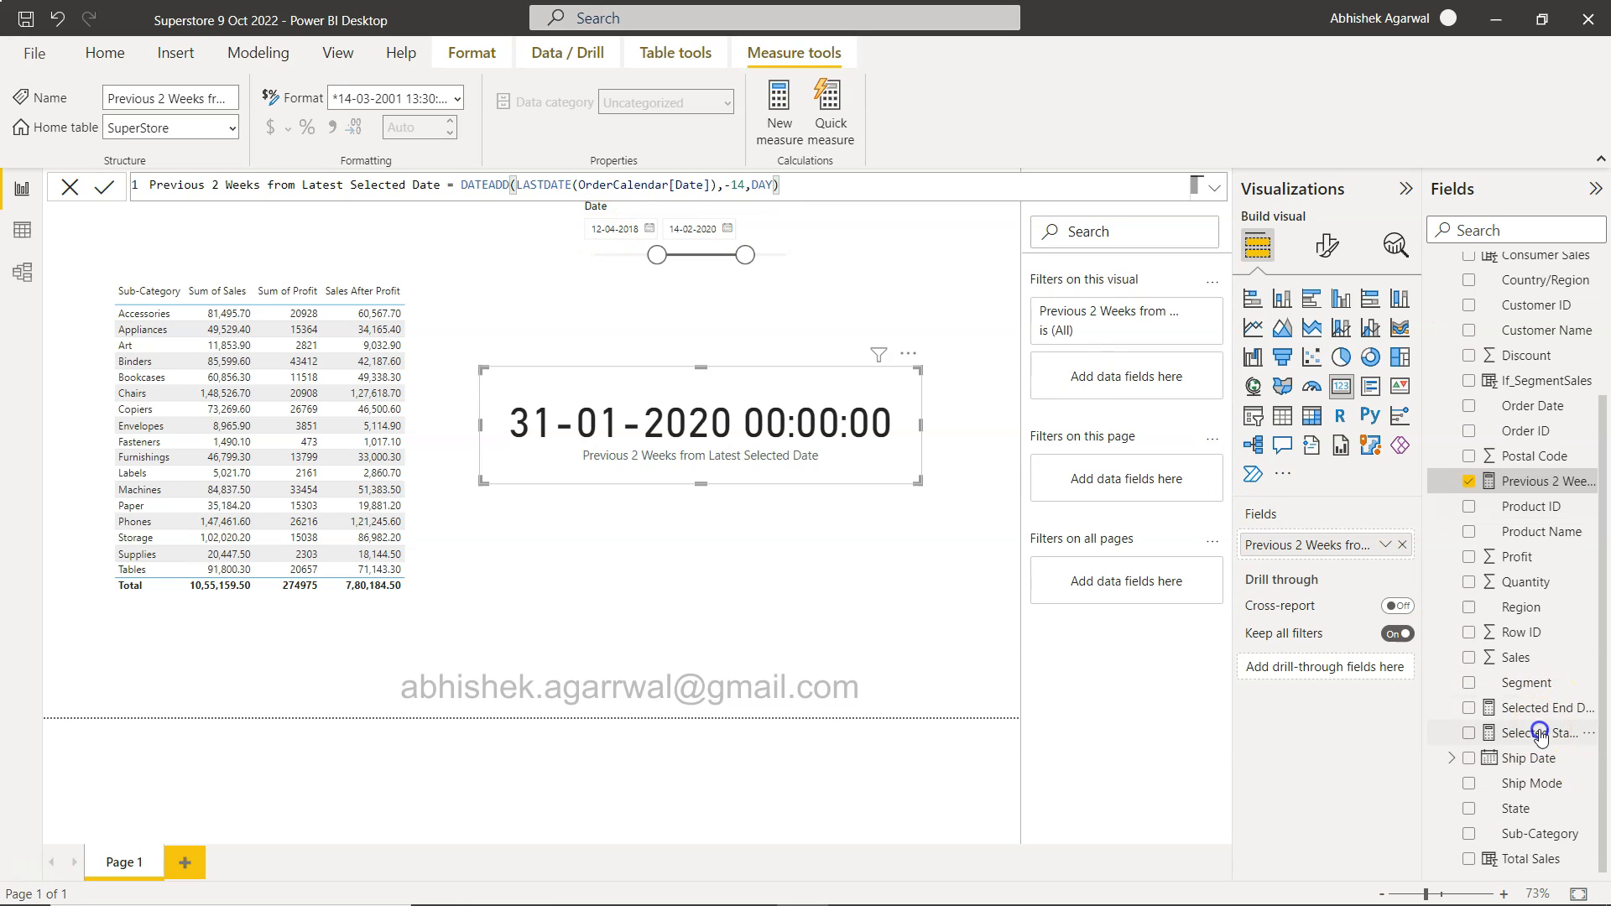
left_click(1540, 735)
left_click(370, 183)
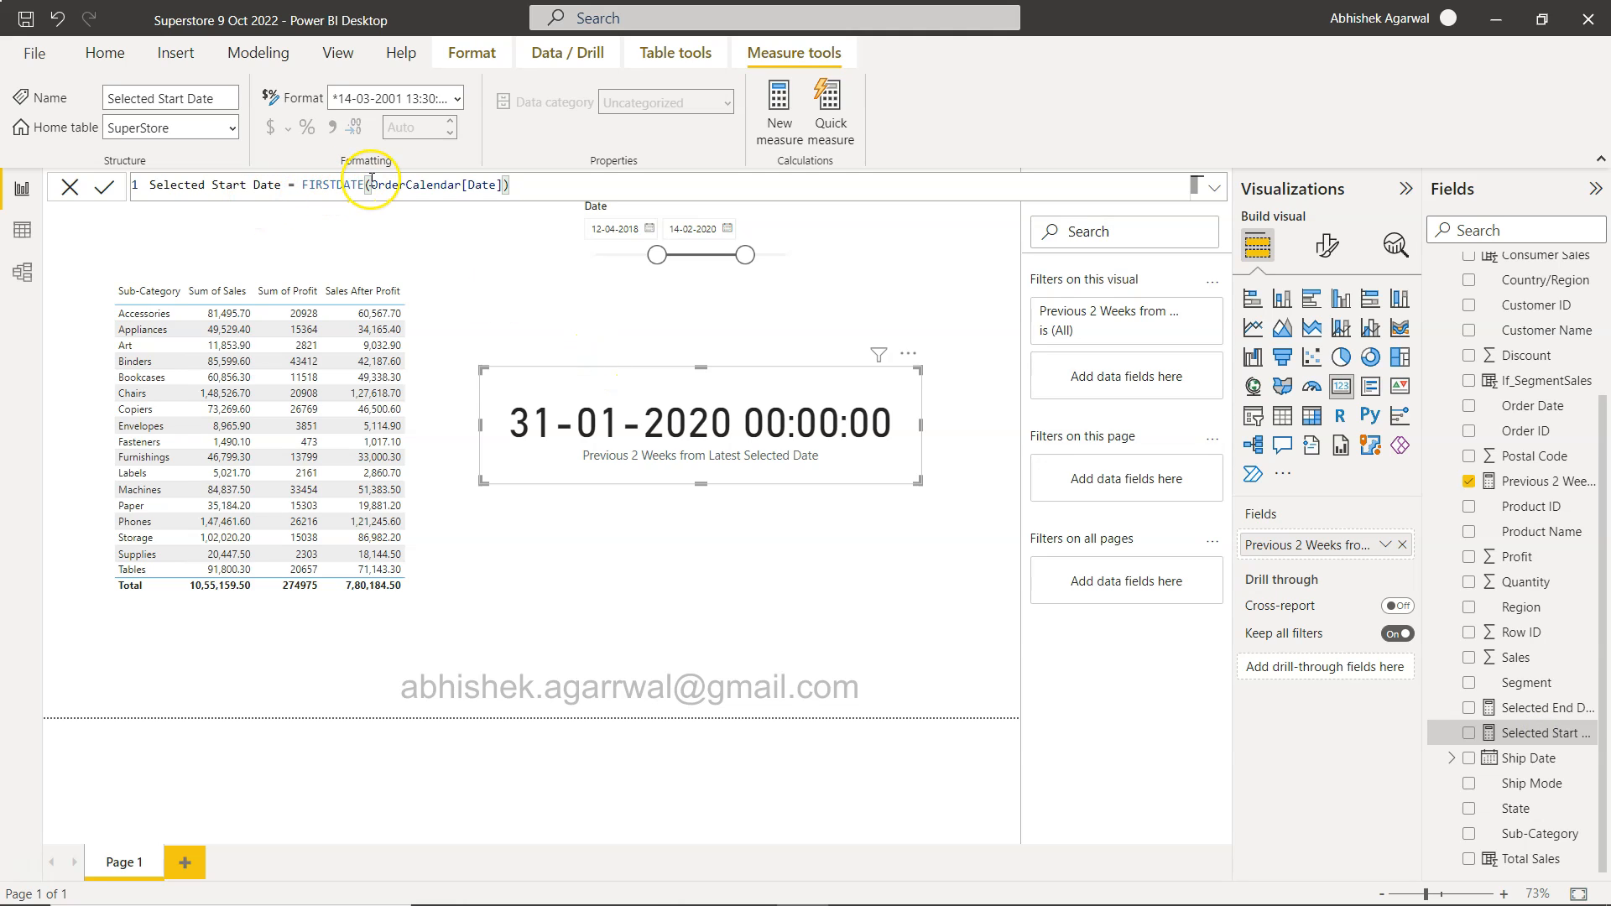